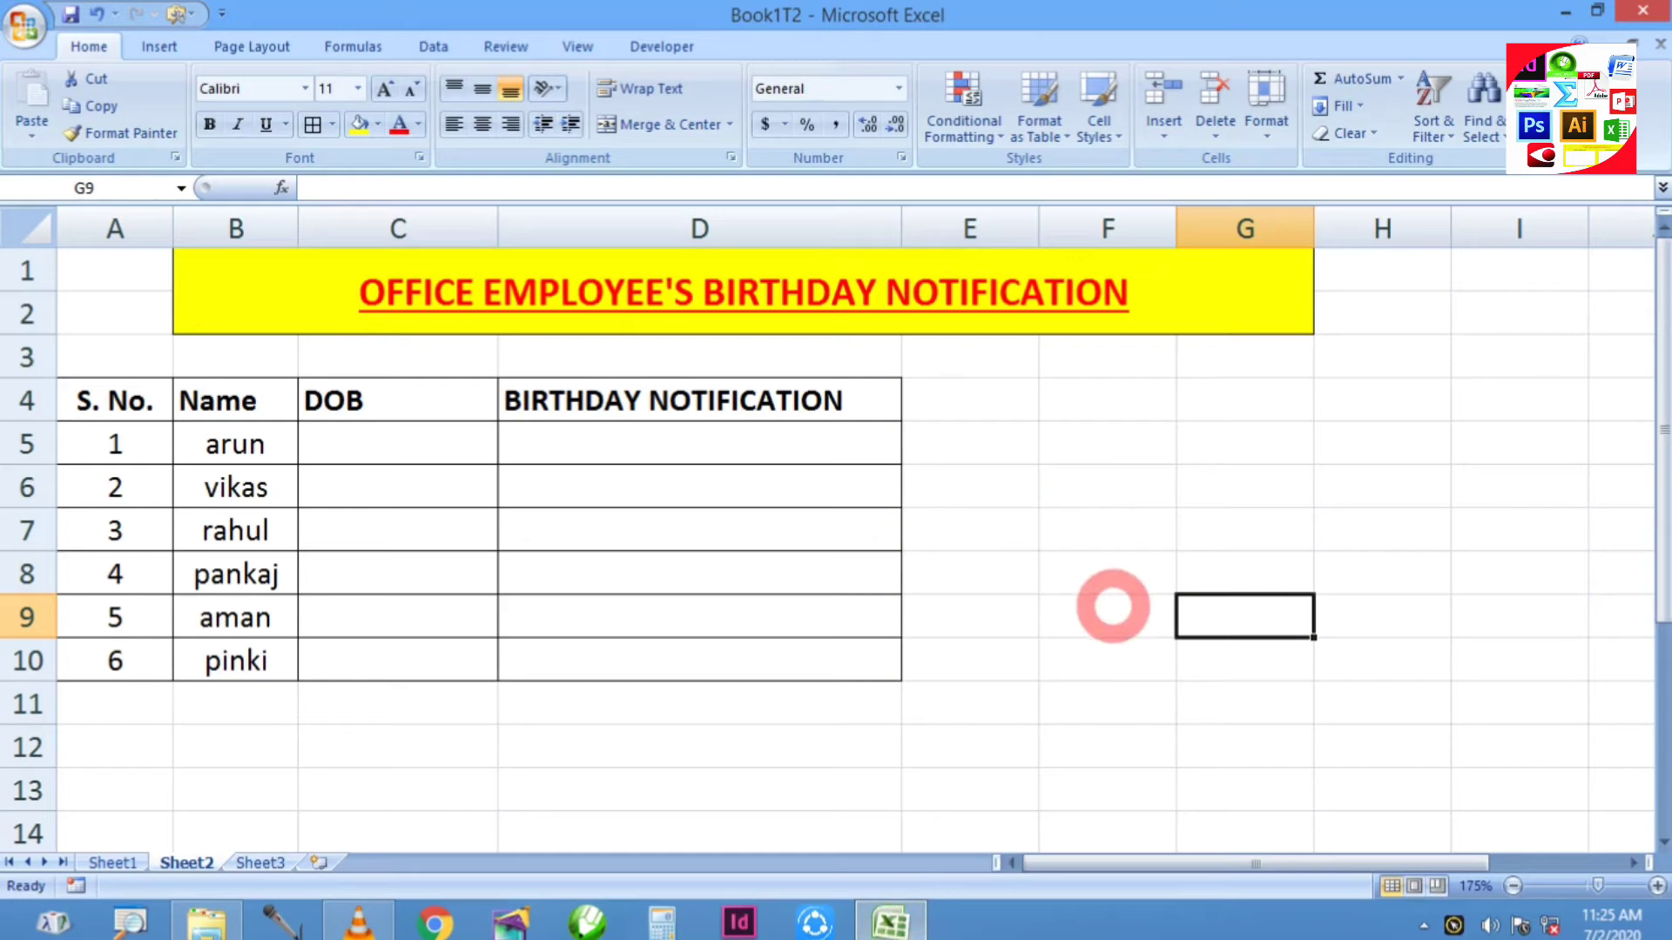
Enter =PROPER(B5) in C12 to capitalise the first employee name.
click(1201, 540)
click(1327, 451)
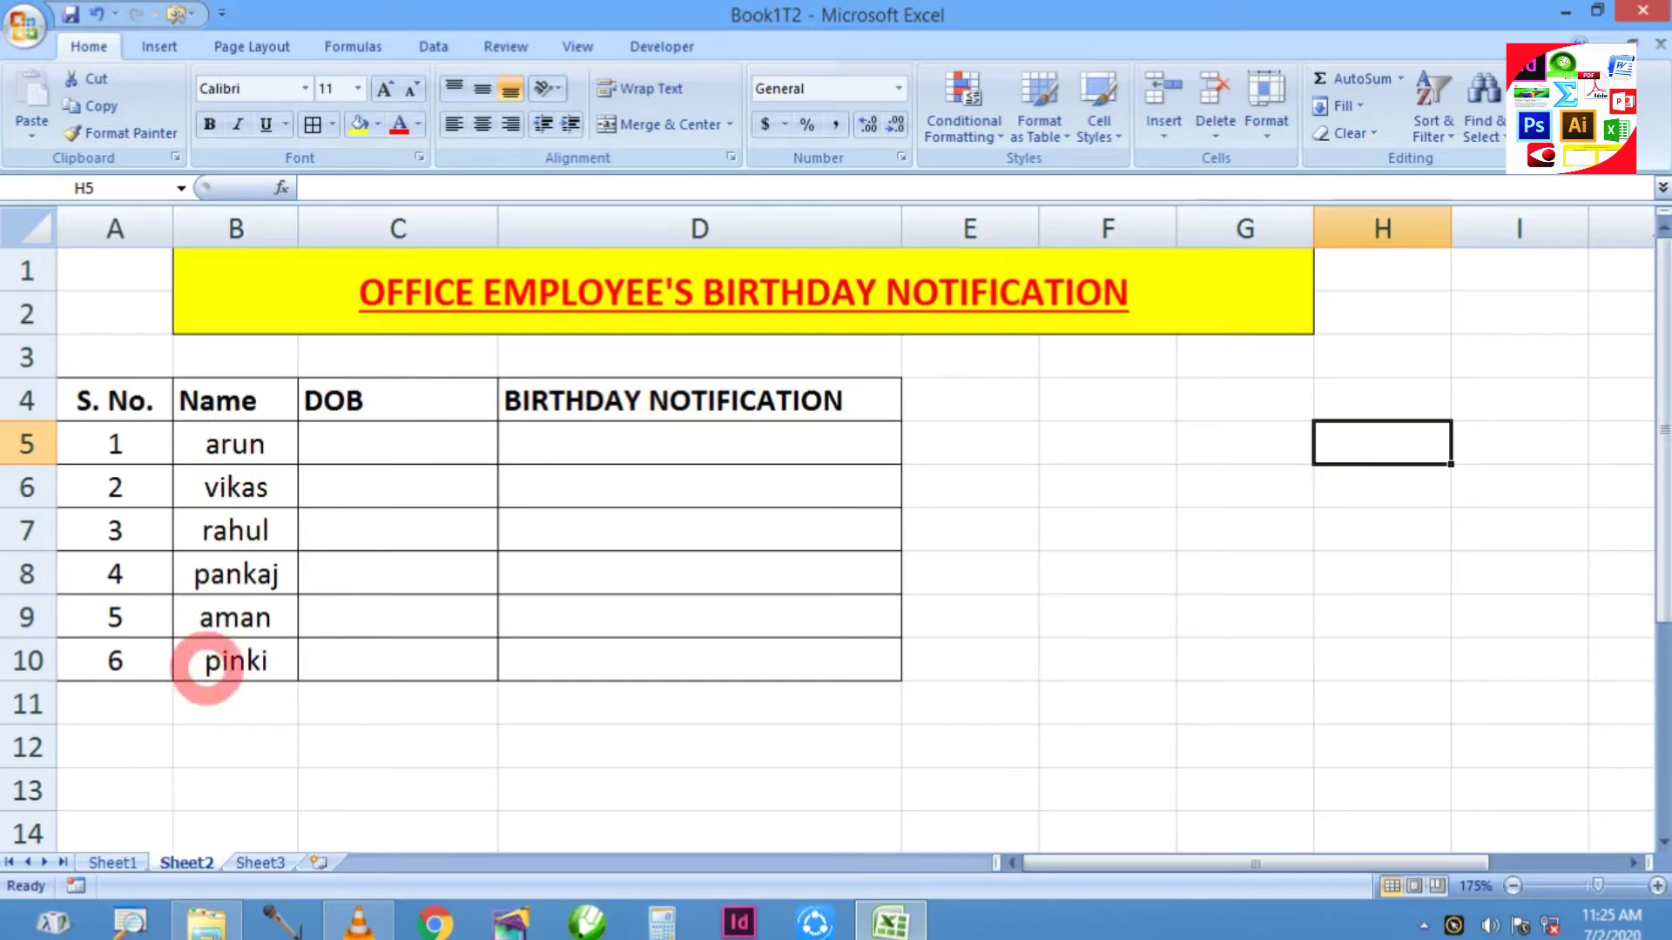
scroll(262, 671, down, 1)
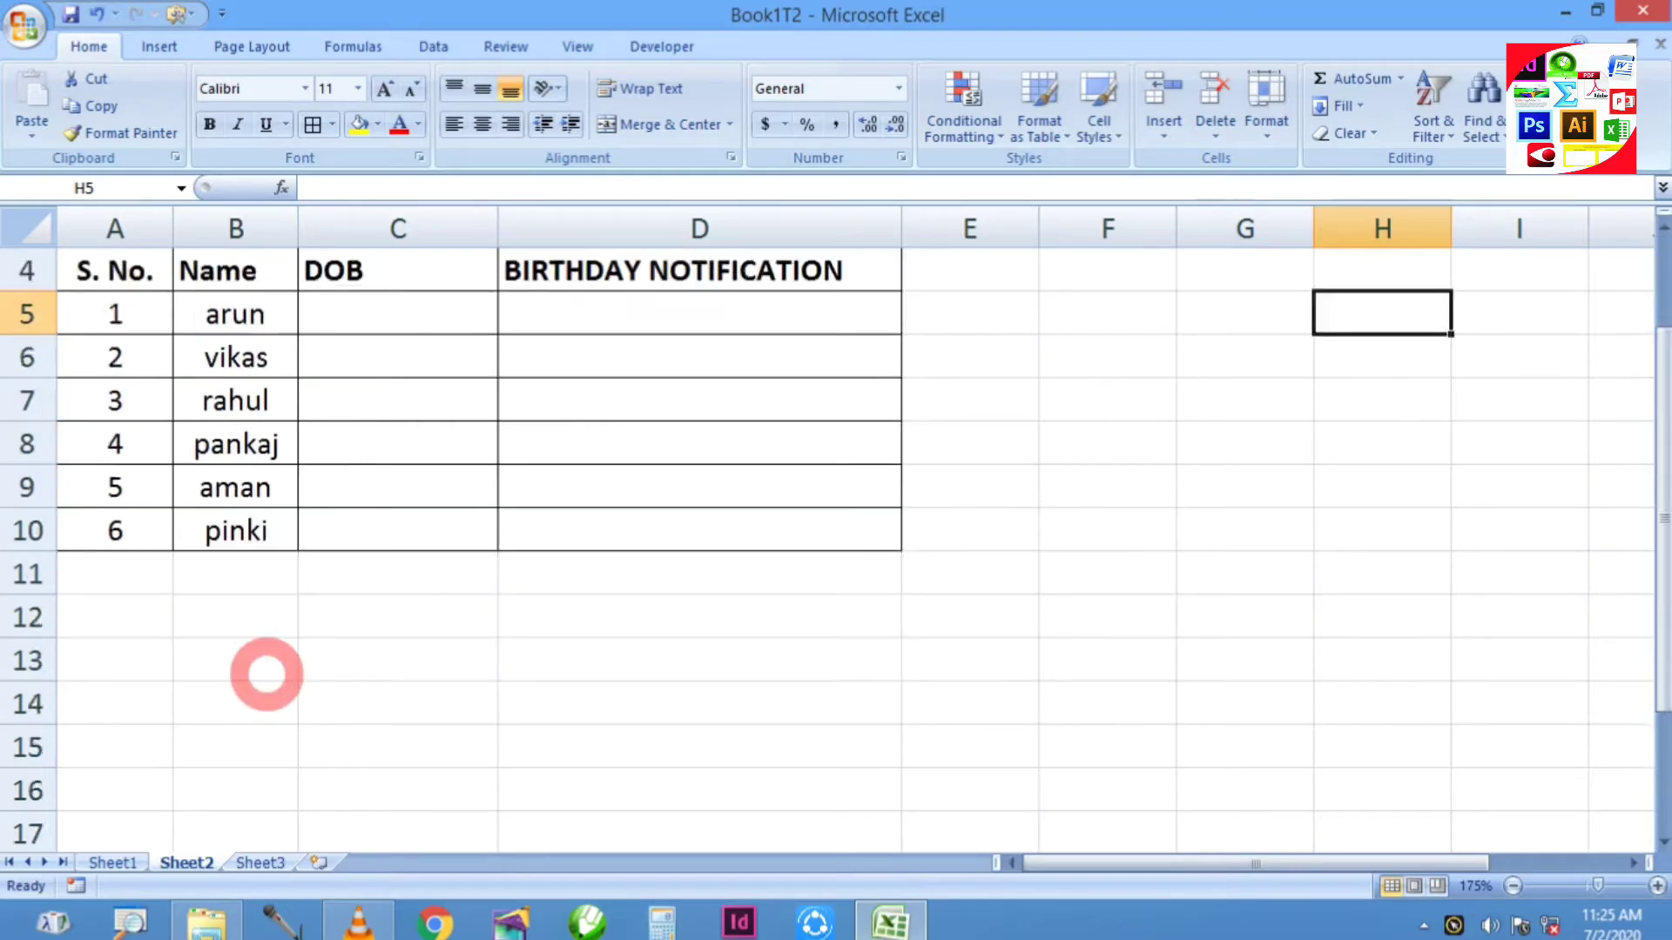
scroll(257, 649, up, 1)
scroll(261, 618, down, 2)
scroll(267, 613, up, 1)
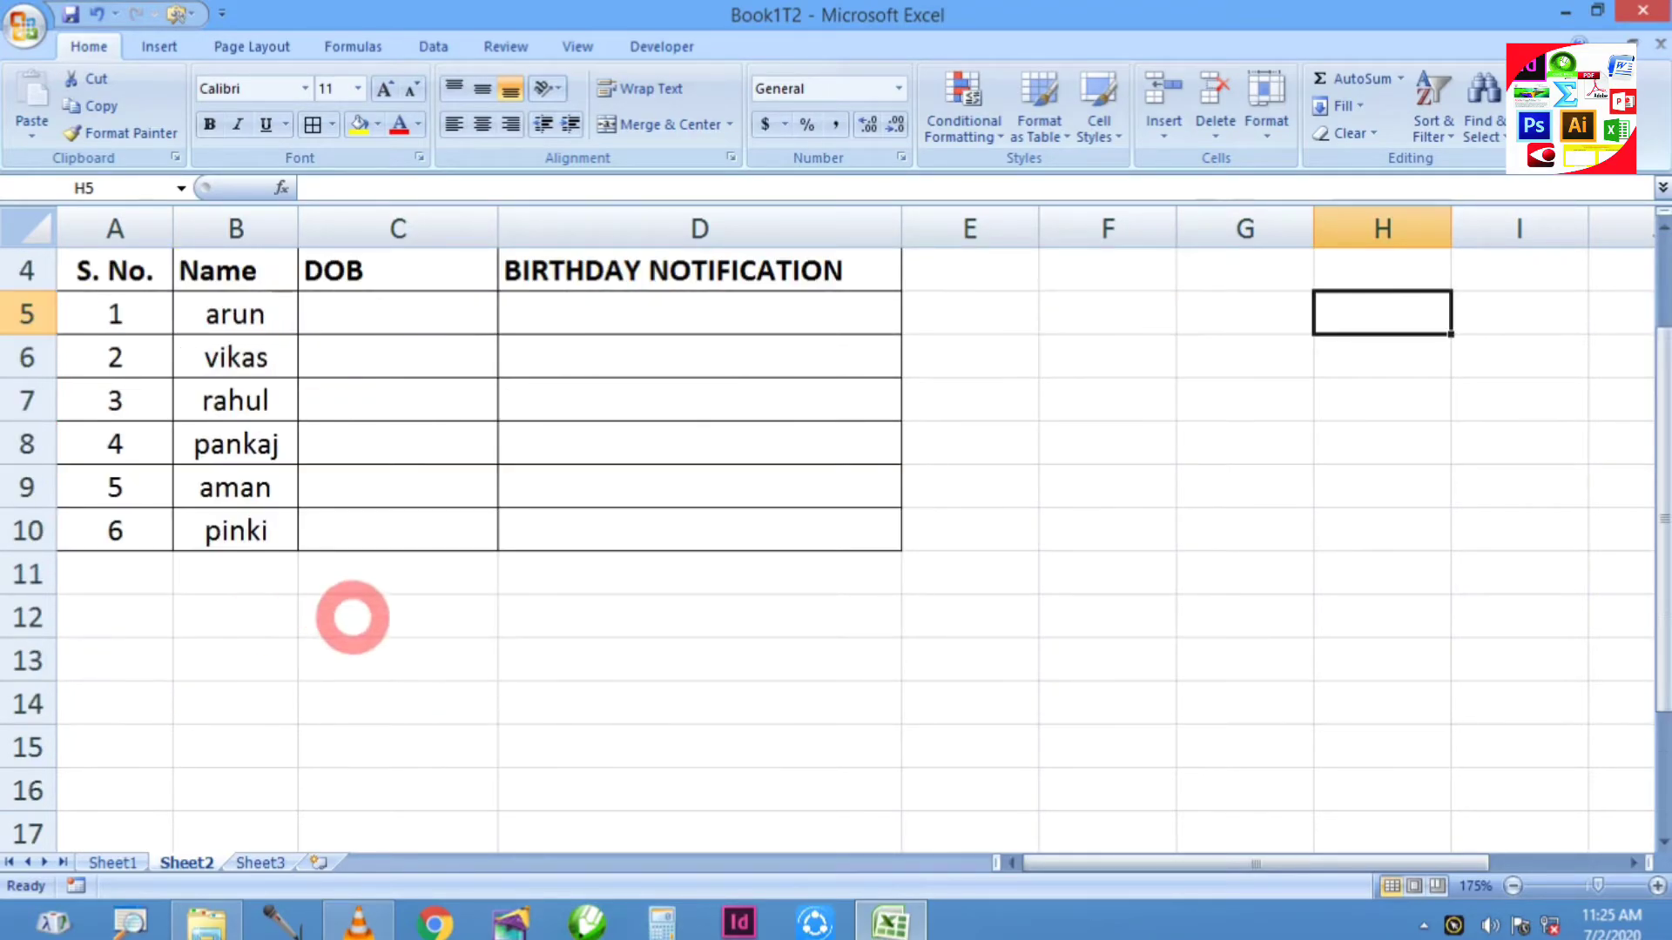
click(351, 619)
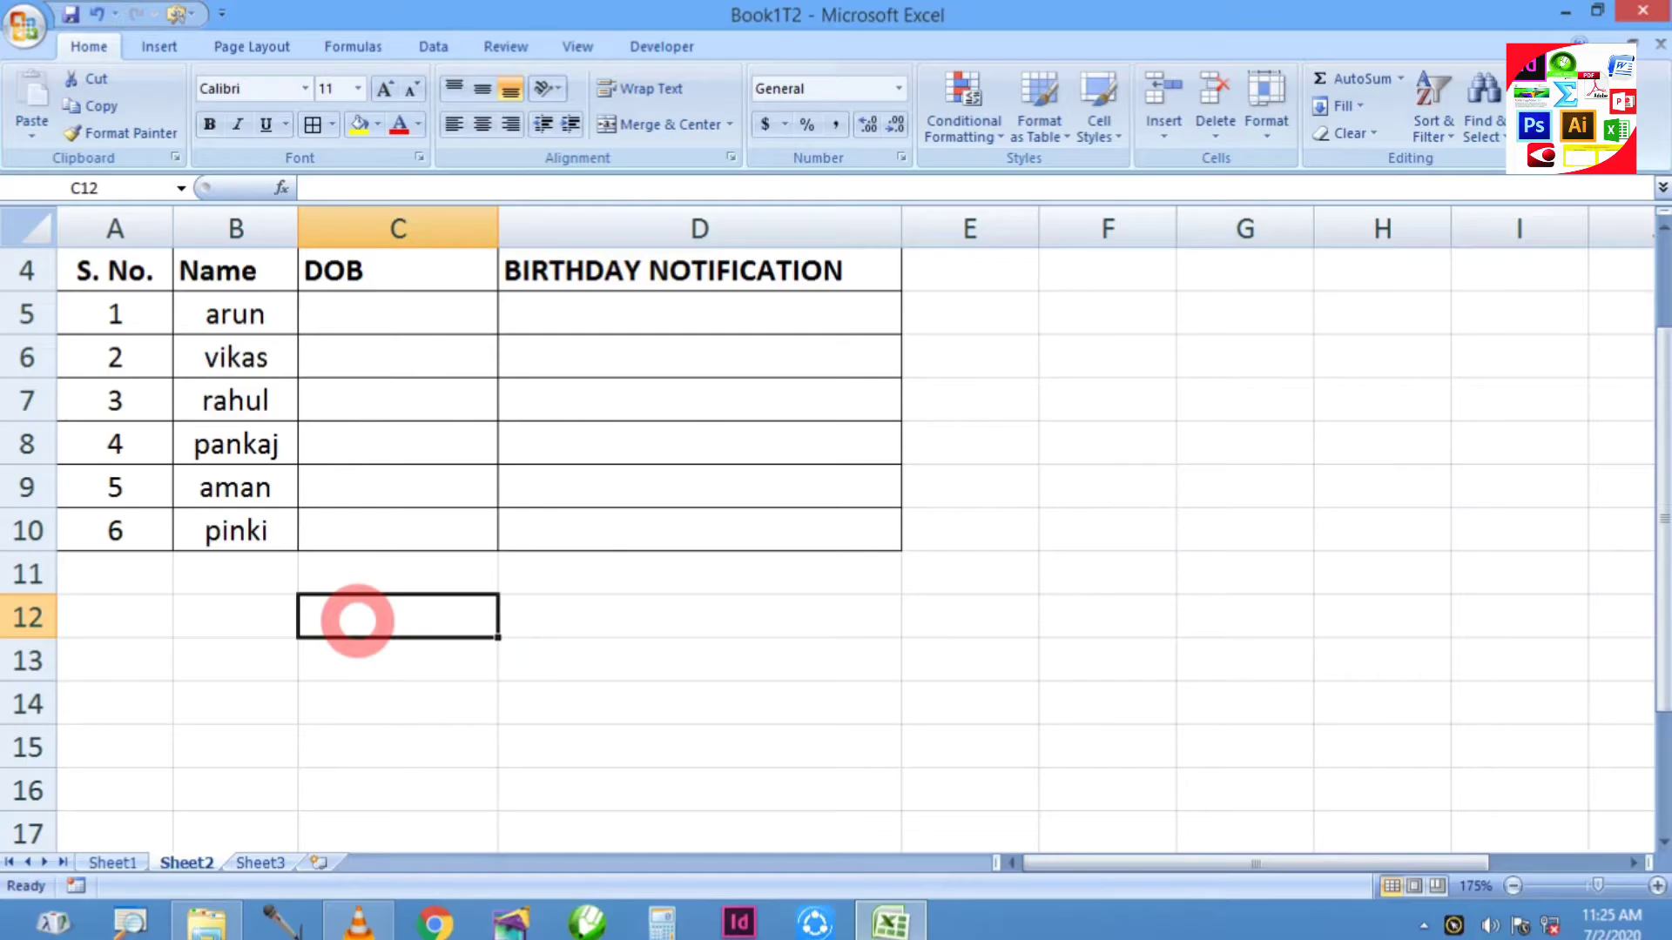
text(=PROP)
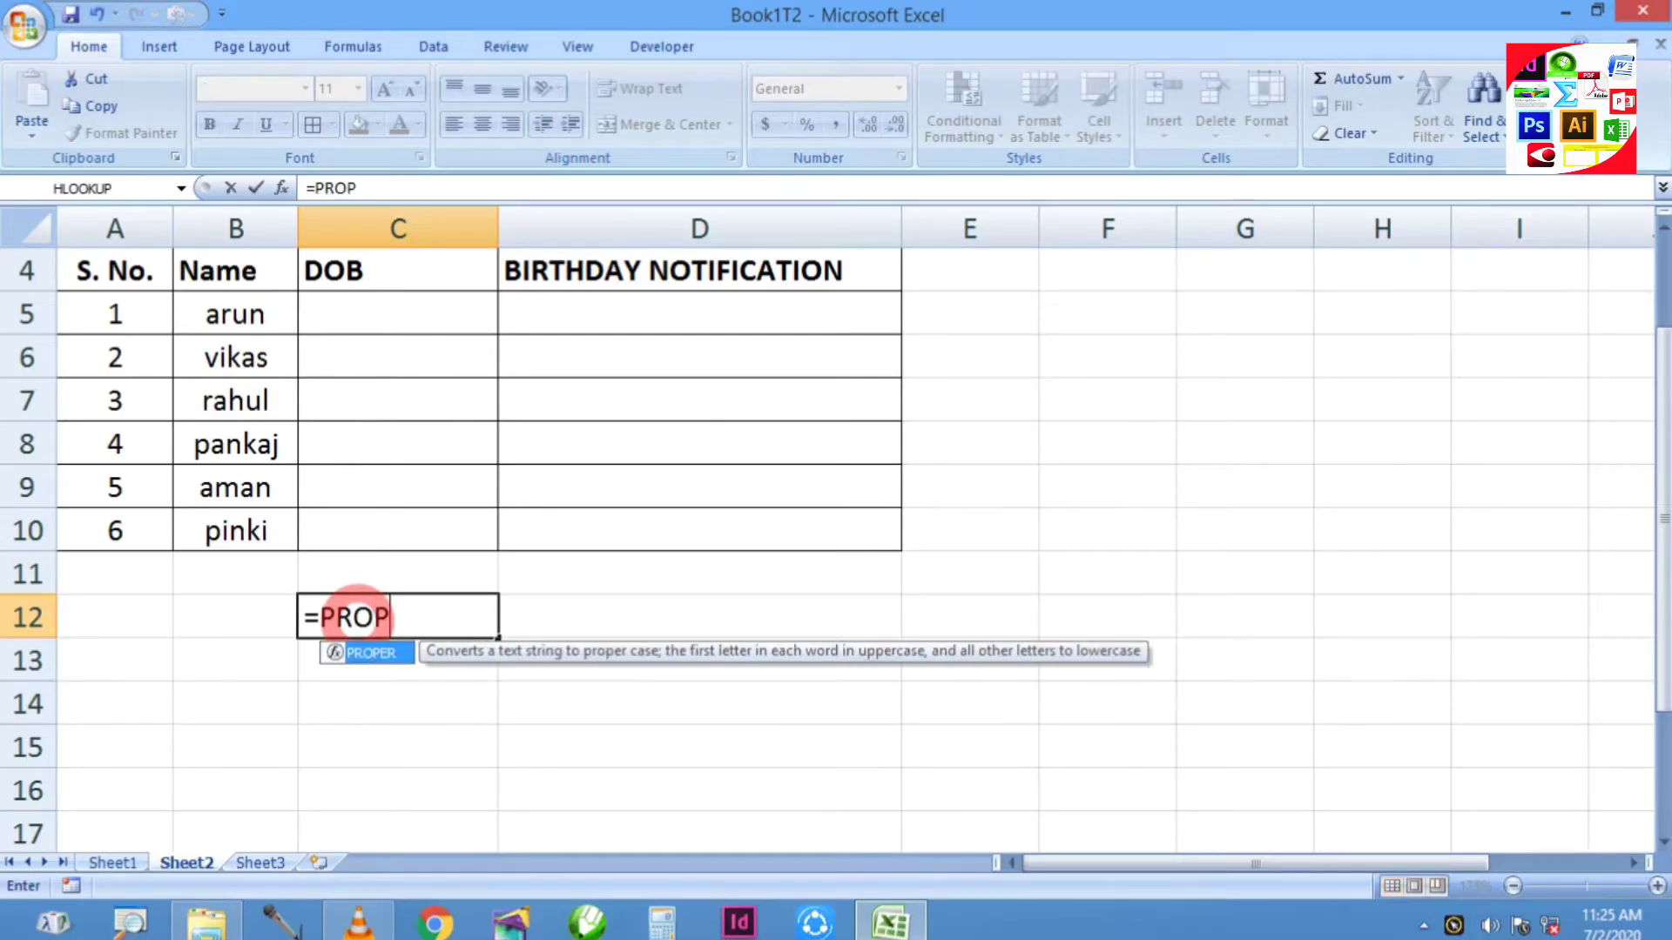
text(ER()
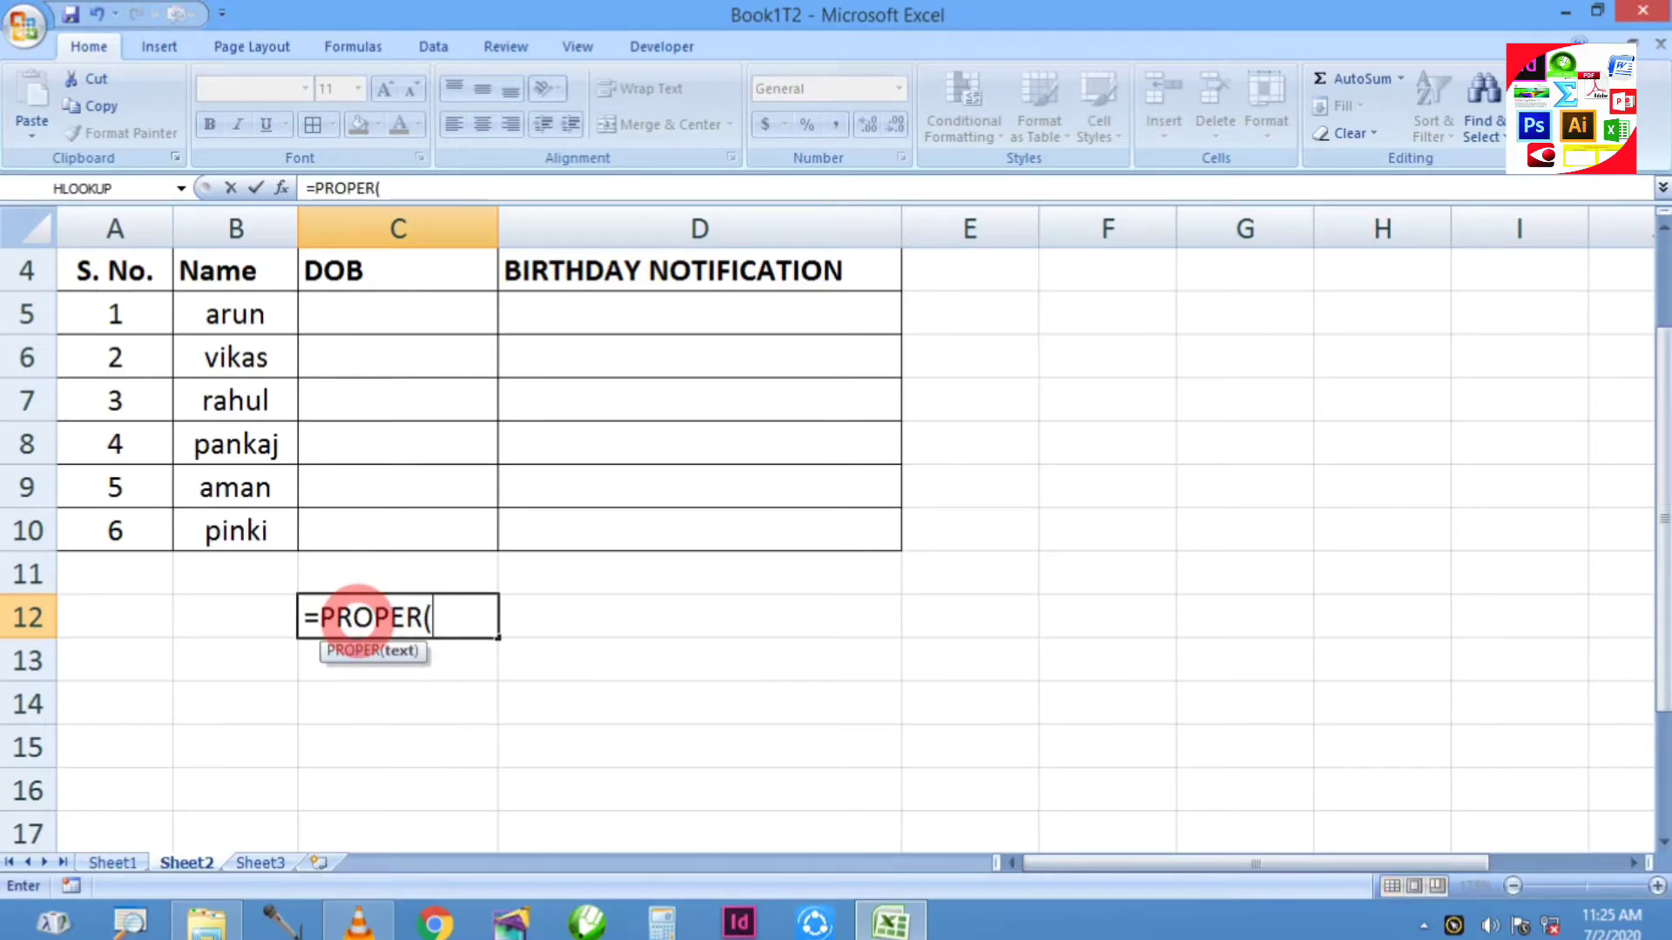
key(Up)
key(Up)
key(Up)
key(Up)
key(Up)
key(Up)
key(Up)
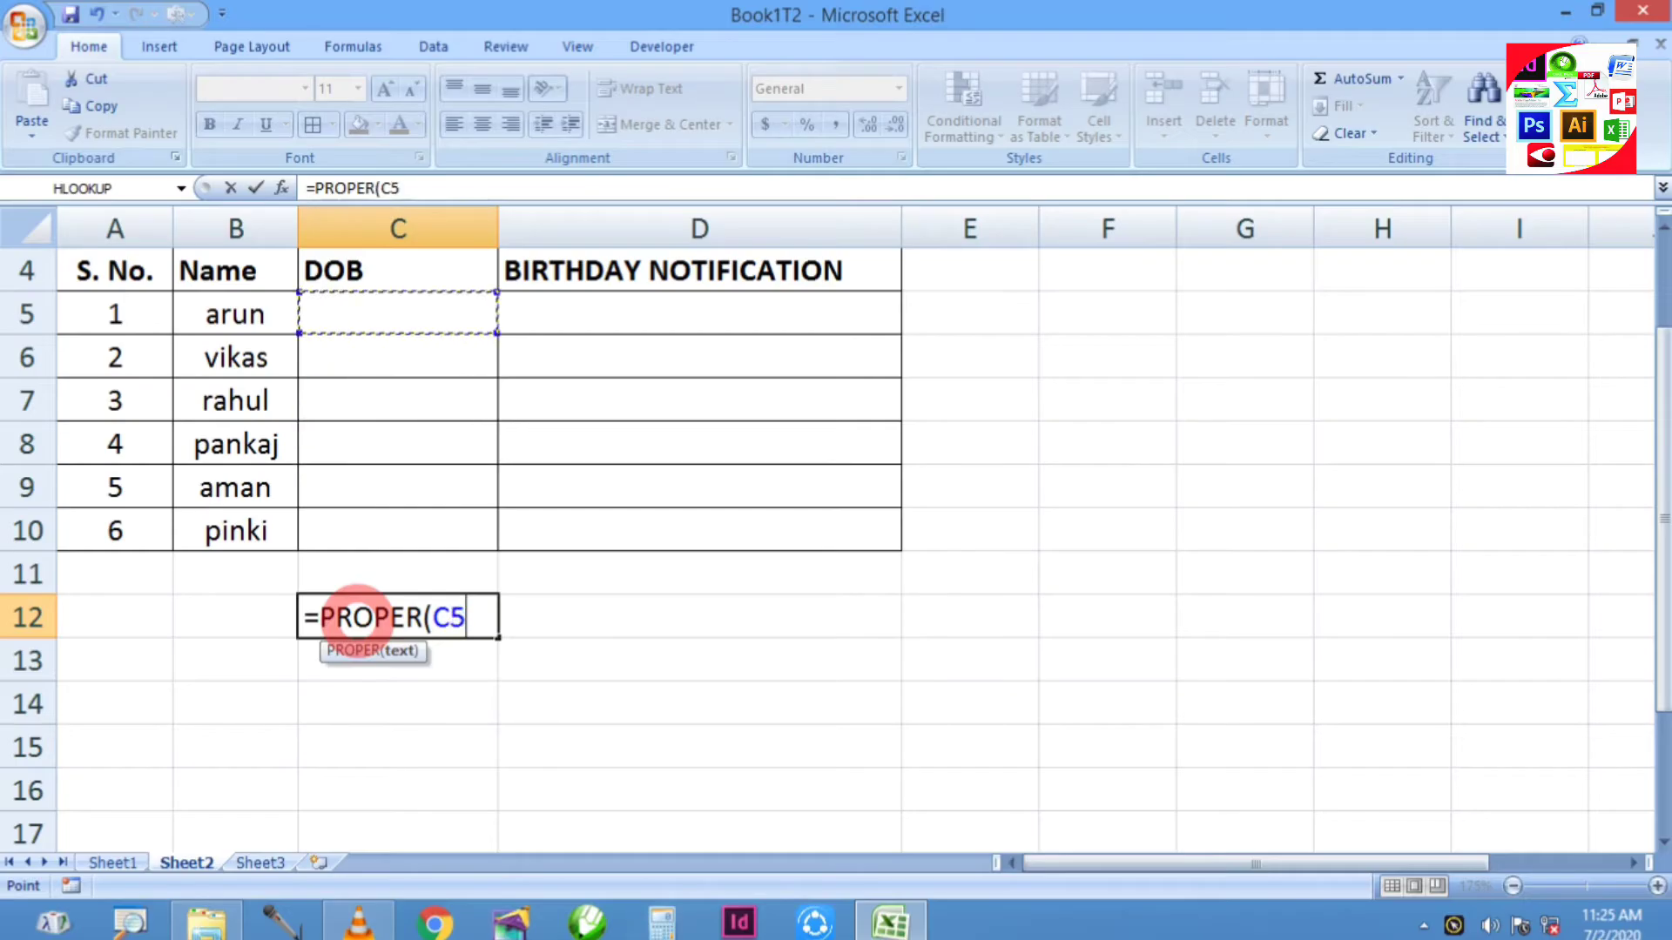
key(Left)
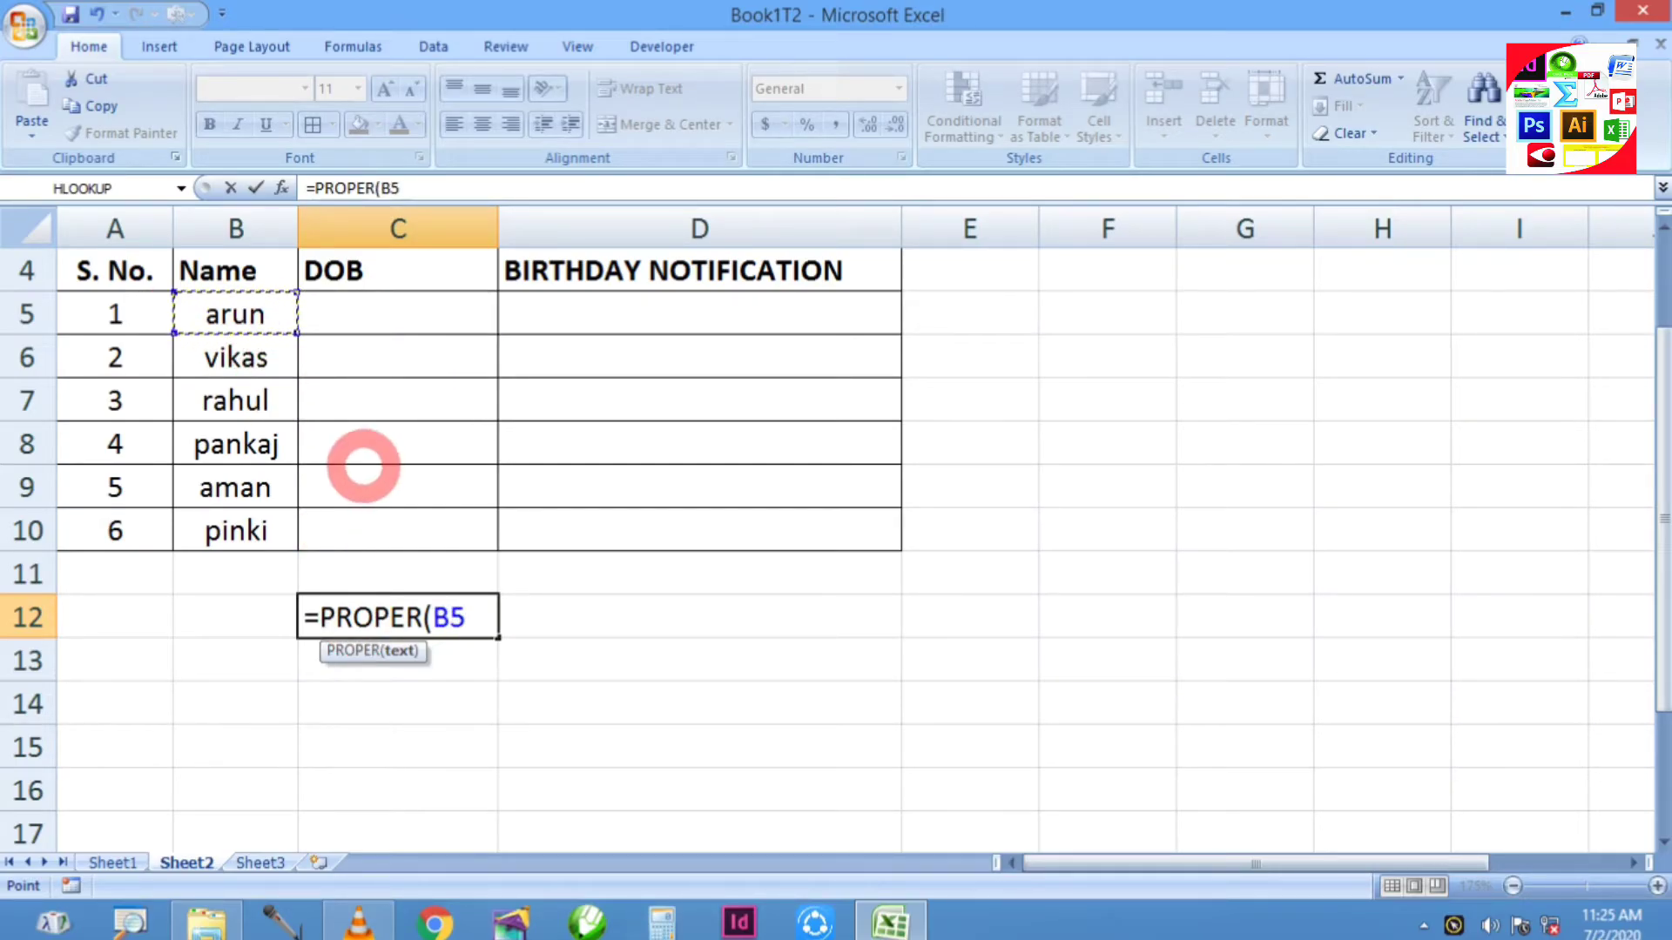
text())
key(Return)
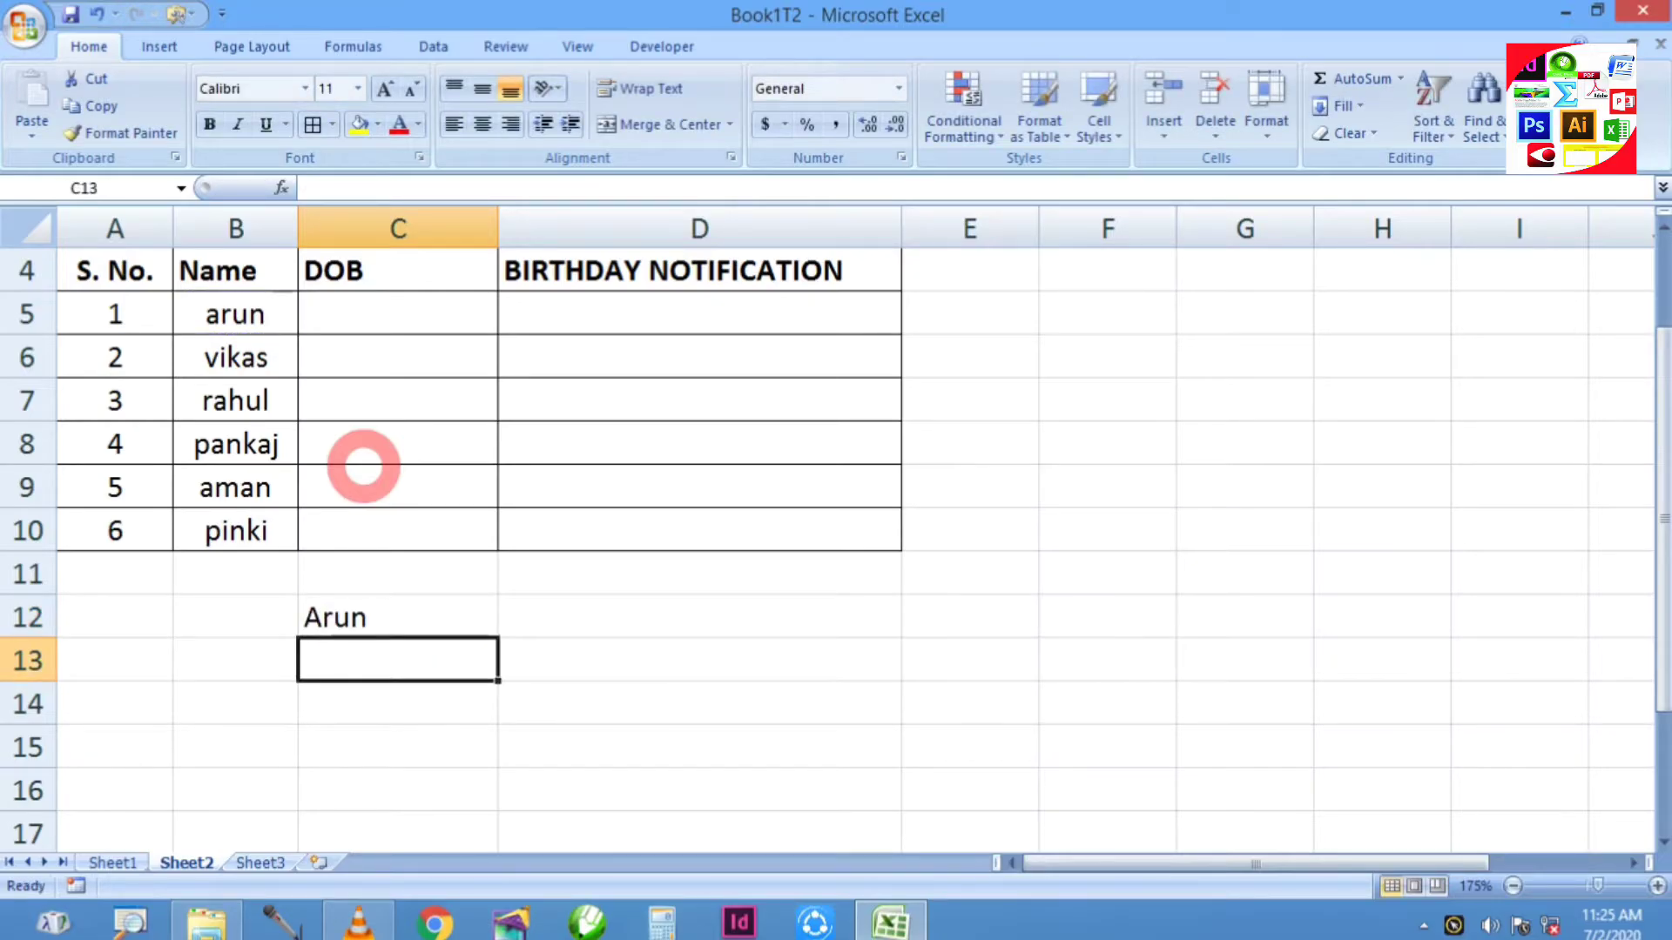
Fill the PROPER formula down from C12 through C17.
key(Up)
key(shift+Down)
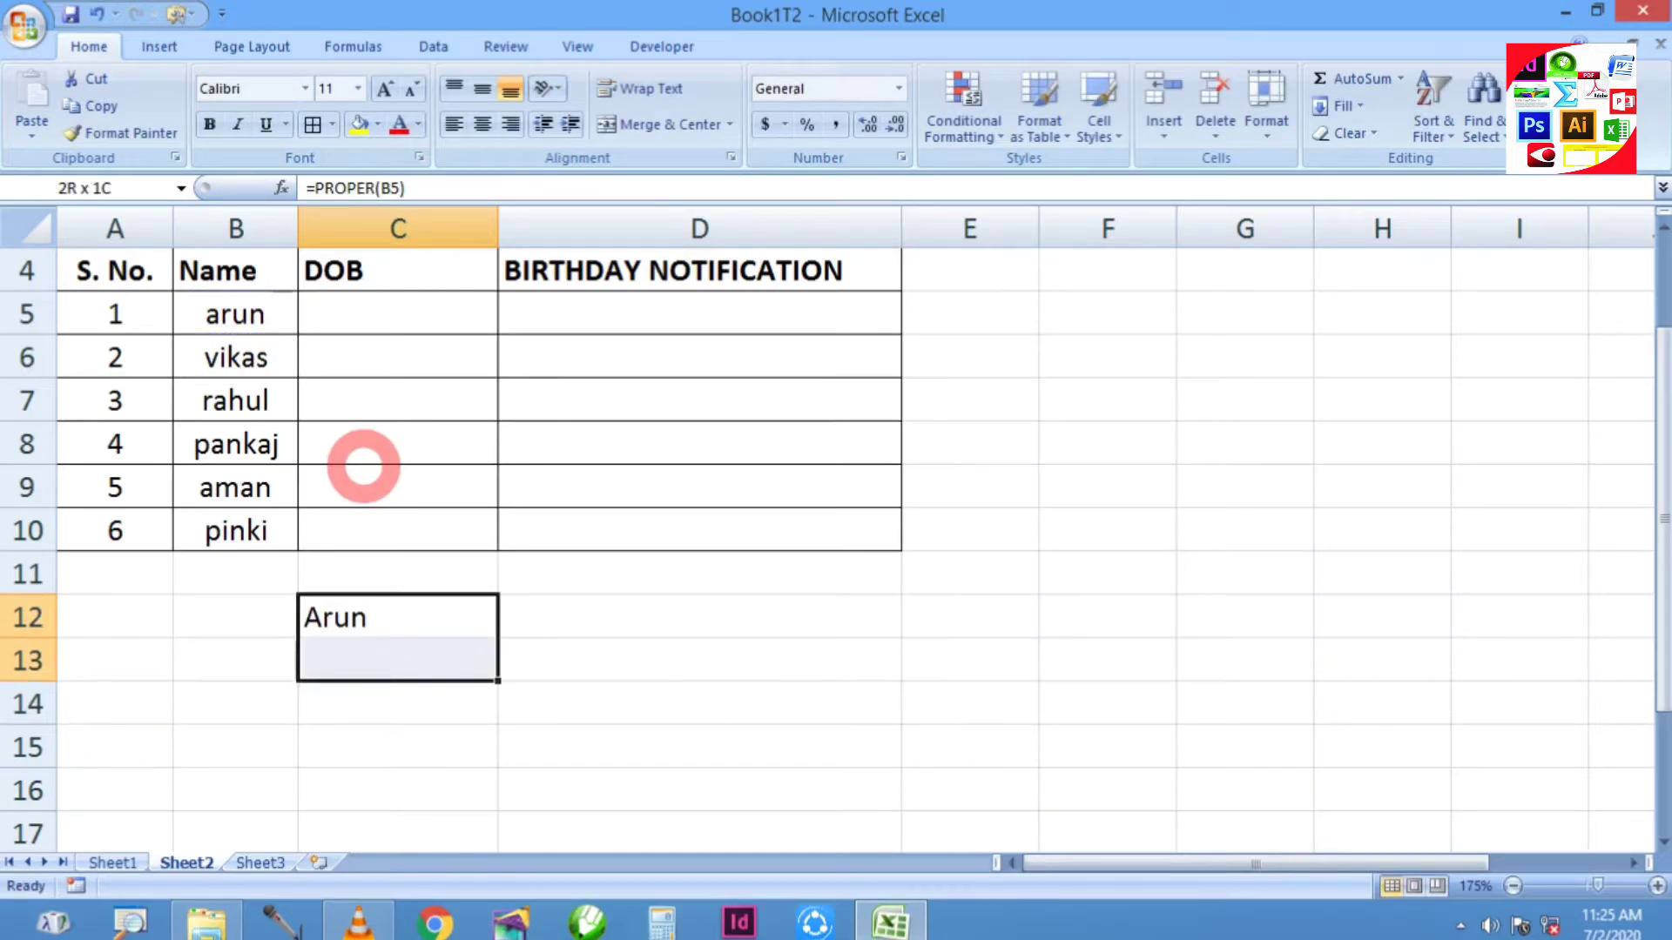
key(shift+Down)
key(shift+Down)
key(shift+Down)
key(shift+Down)
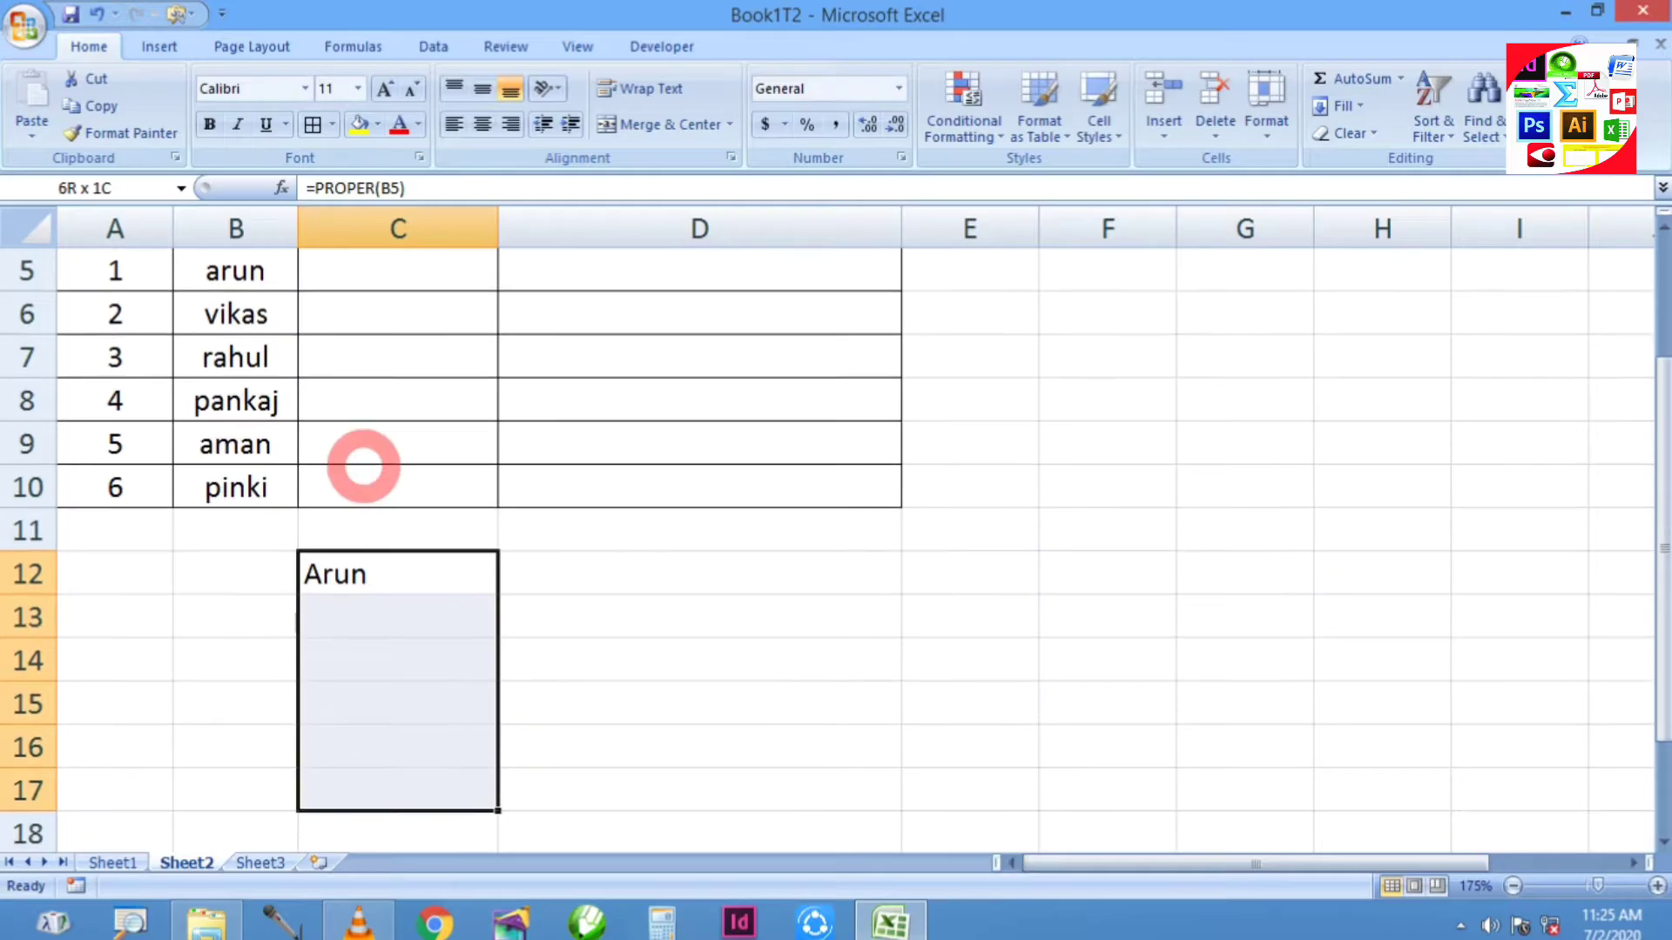
key(ctrl+d)
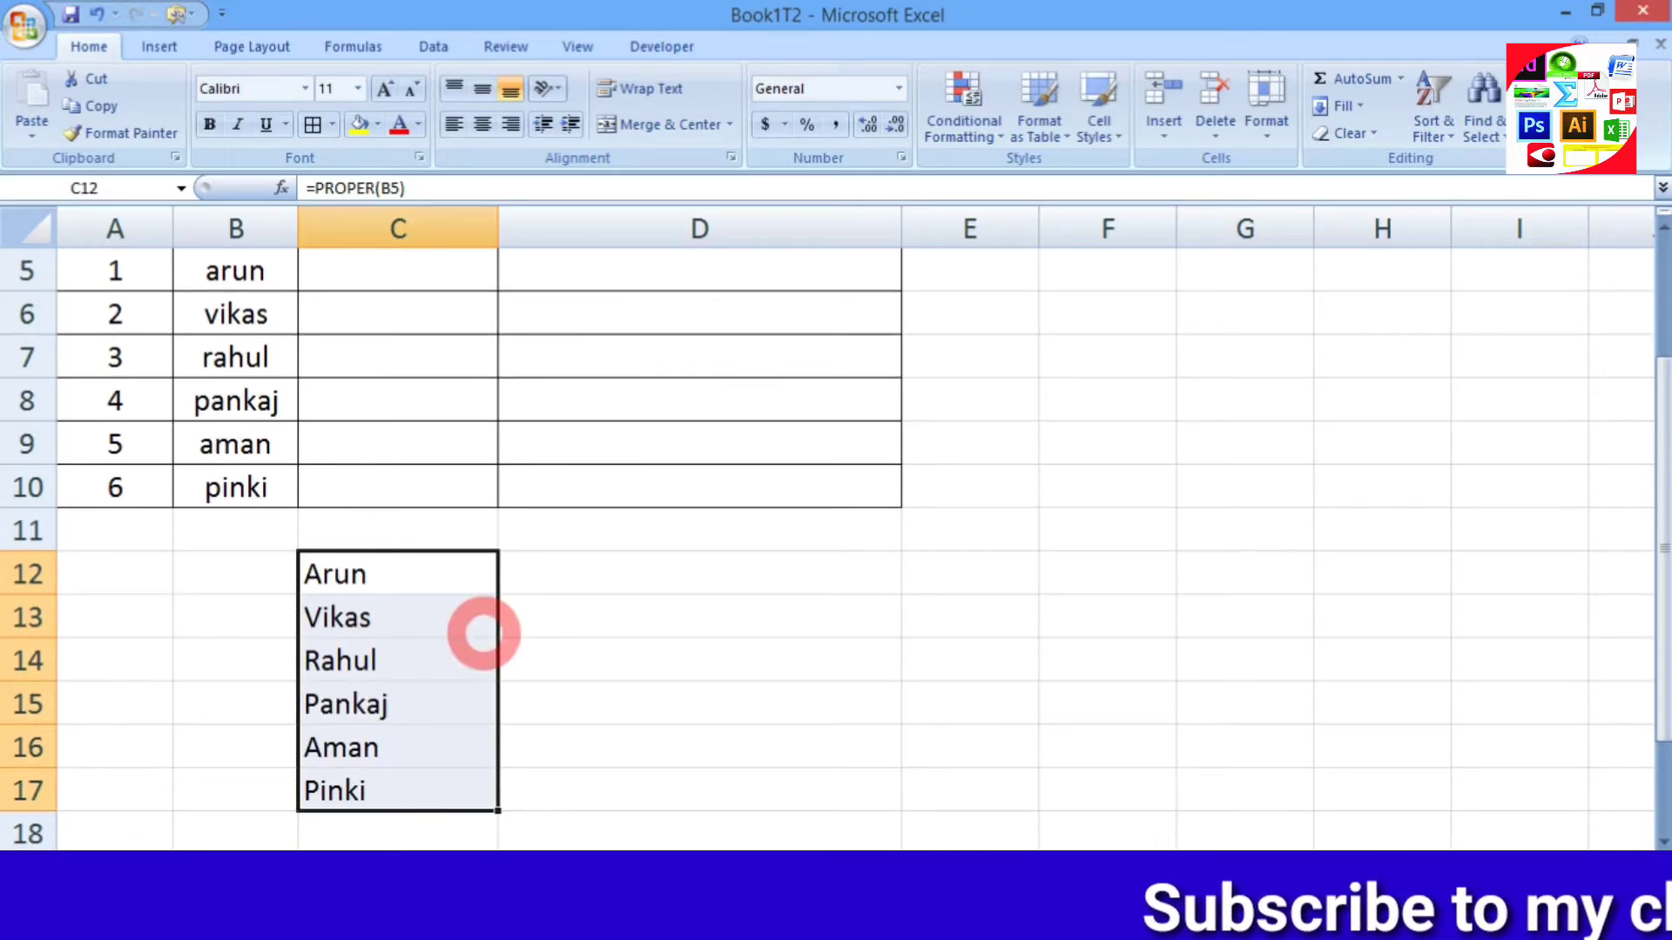
Copy the capitalised names from C12:C17 and paste them as values over B5:B10.
right_click(405, 607)
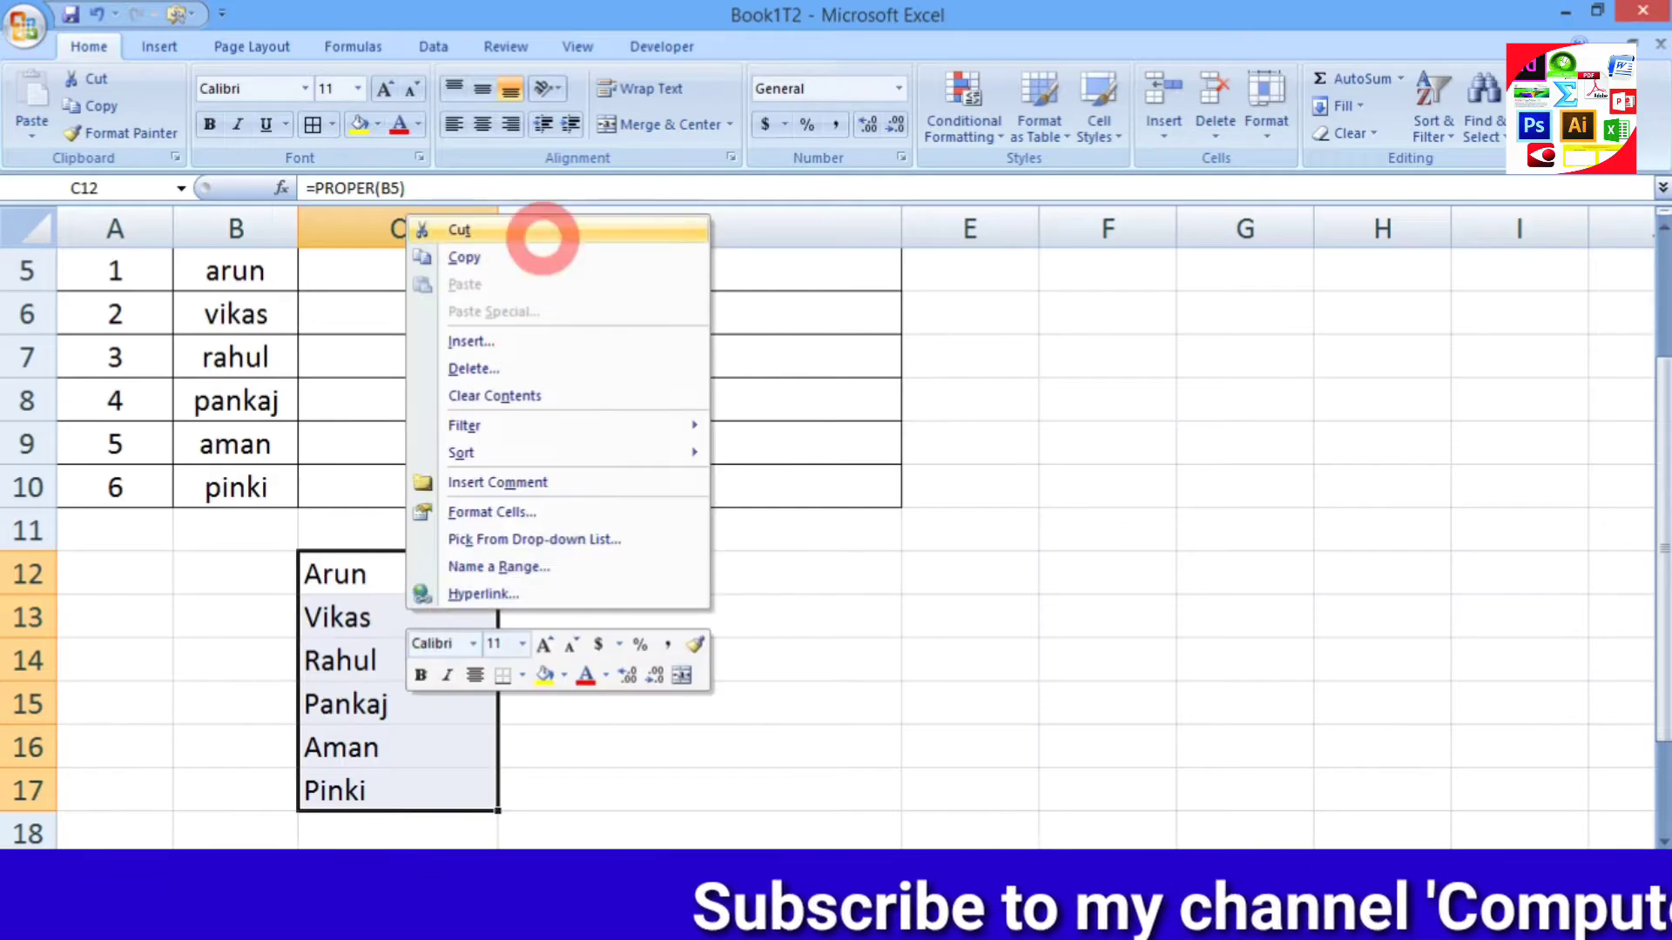
click(523, 259)
scroll(523, 258, up, 1)
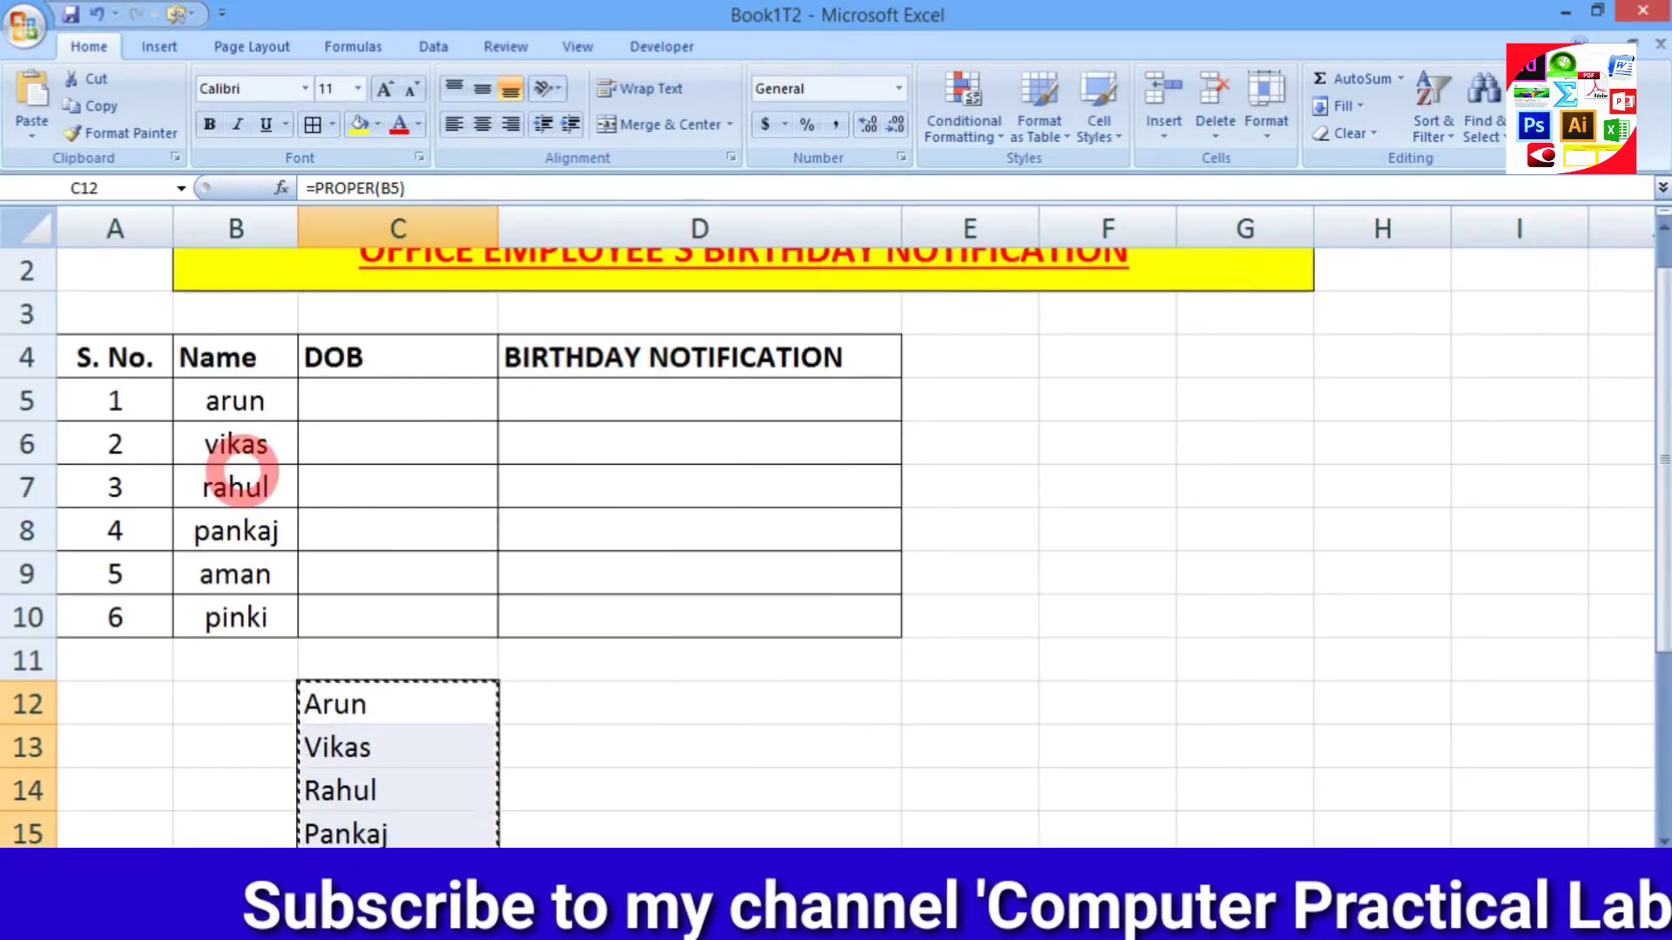
drag(261, 400, 269, 620)
right_click(234, 400)
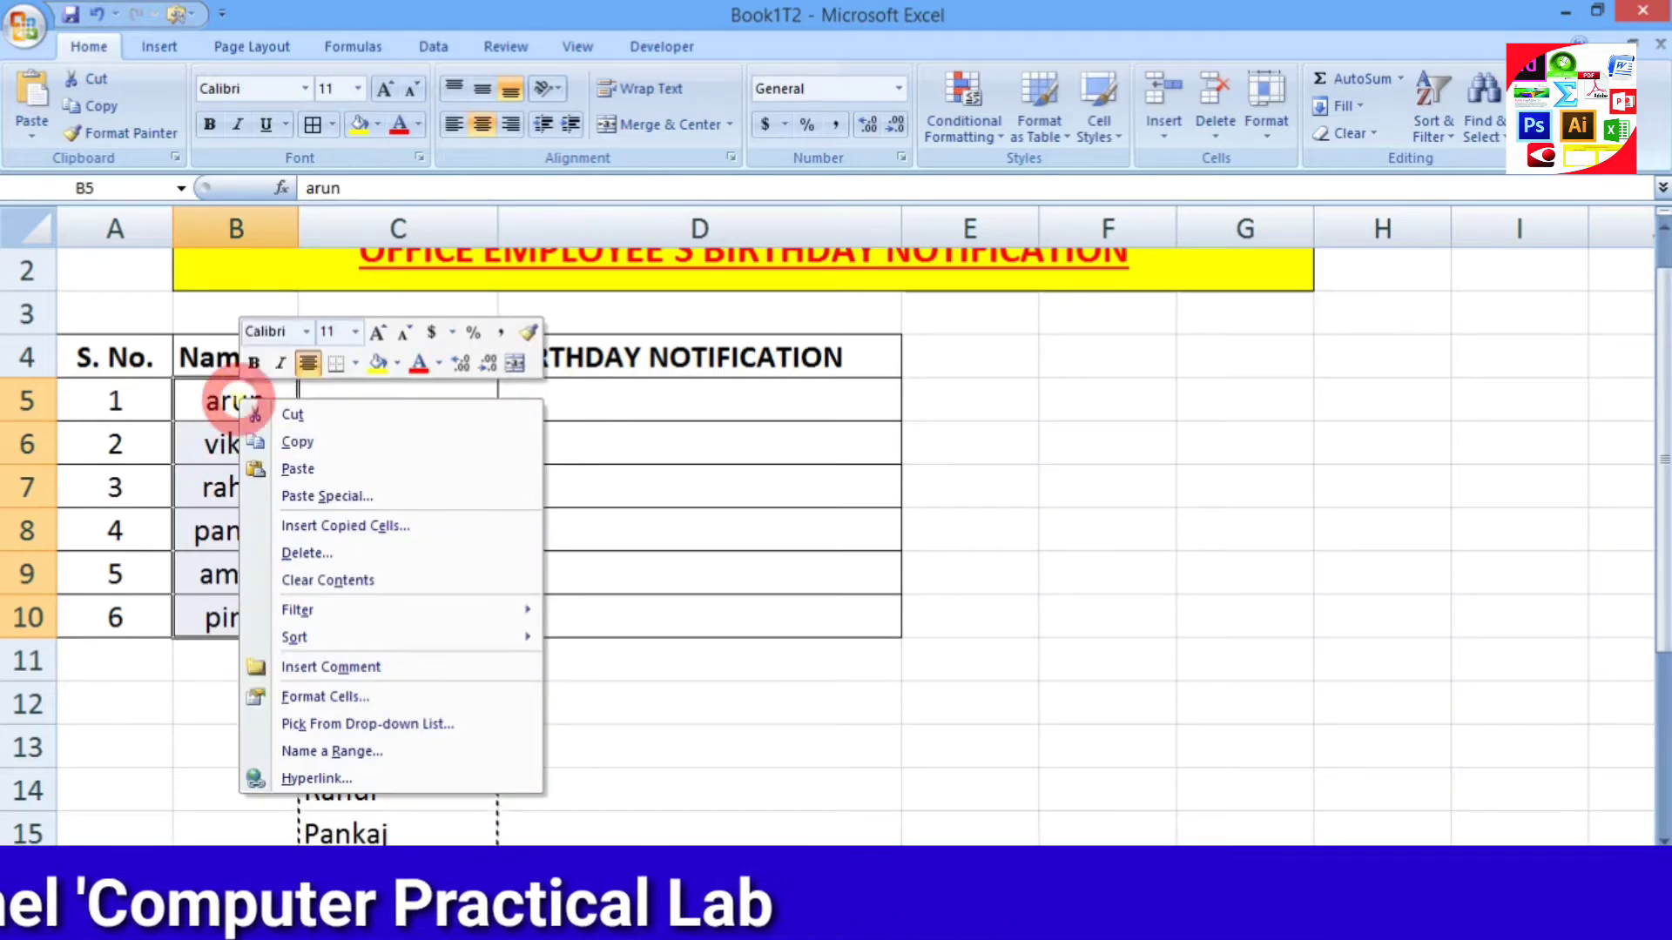
click(313, 495)
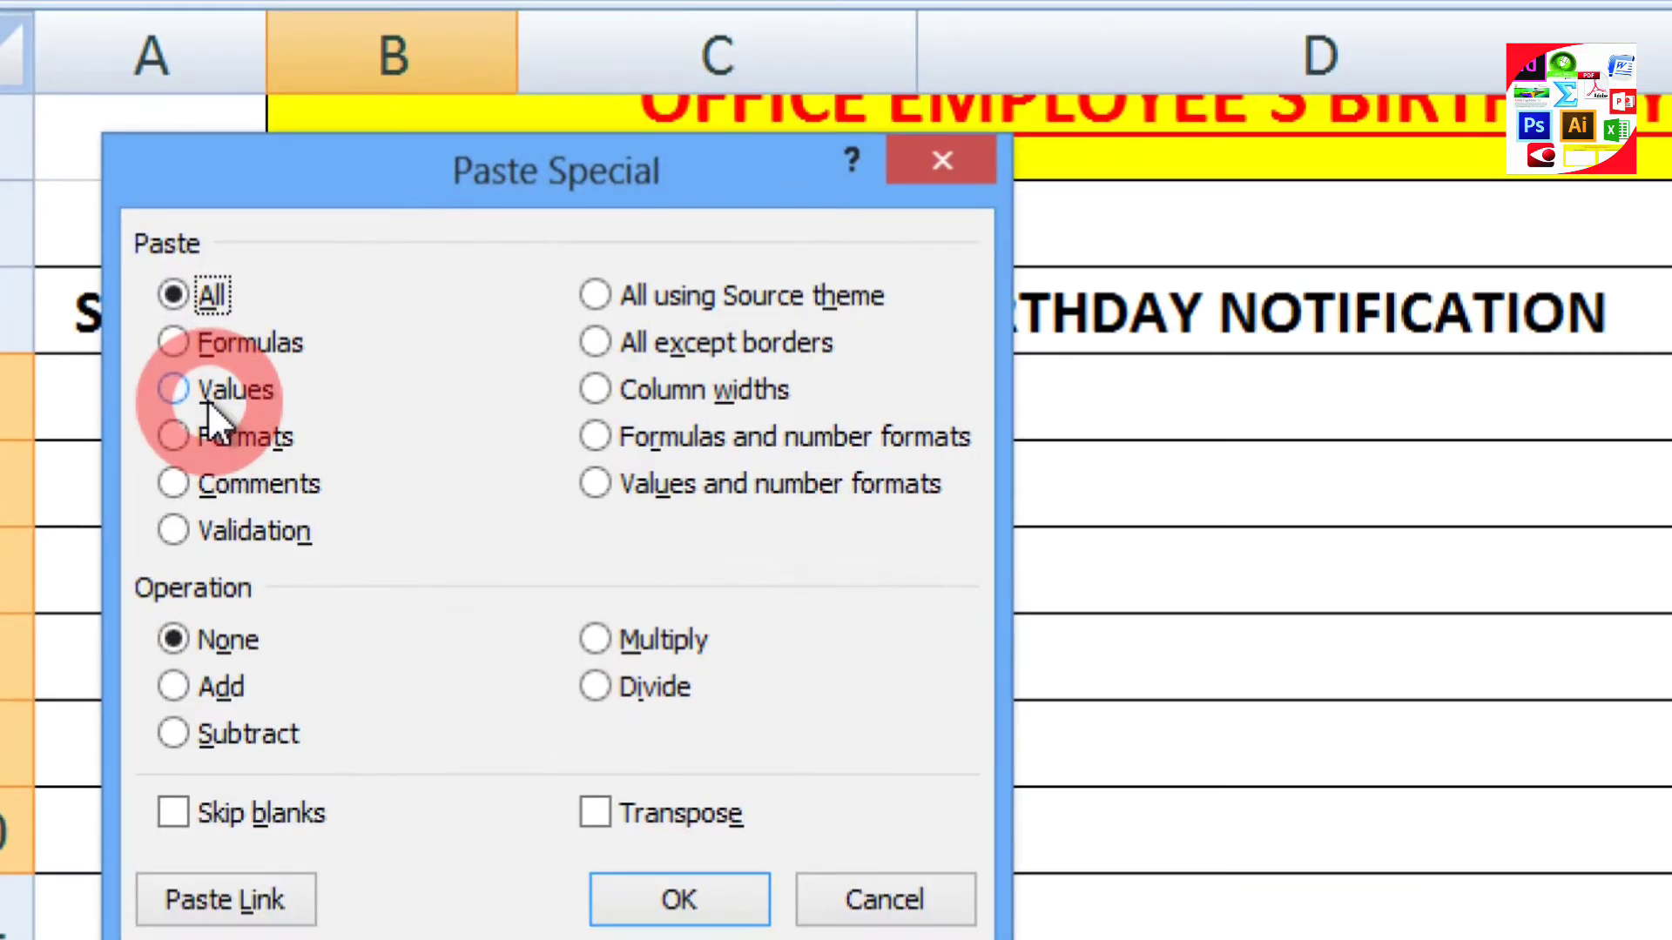
click(143, 399)
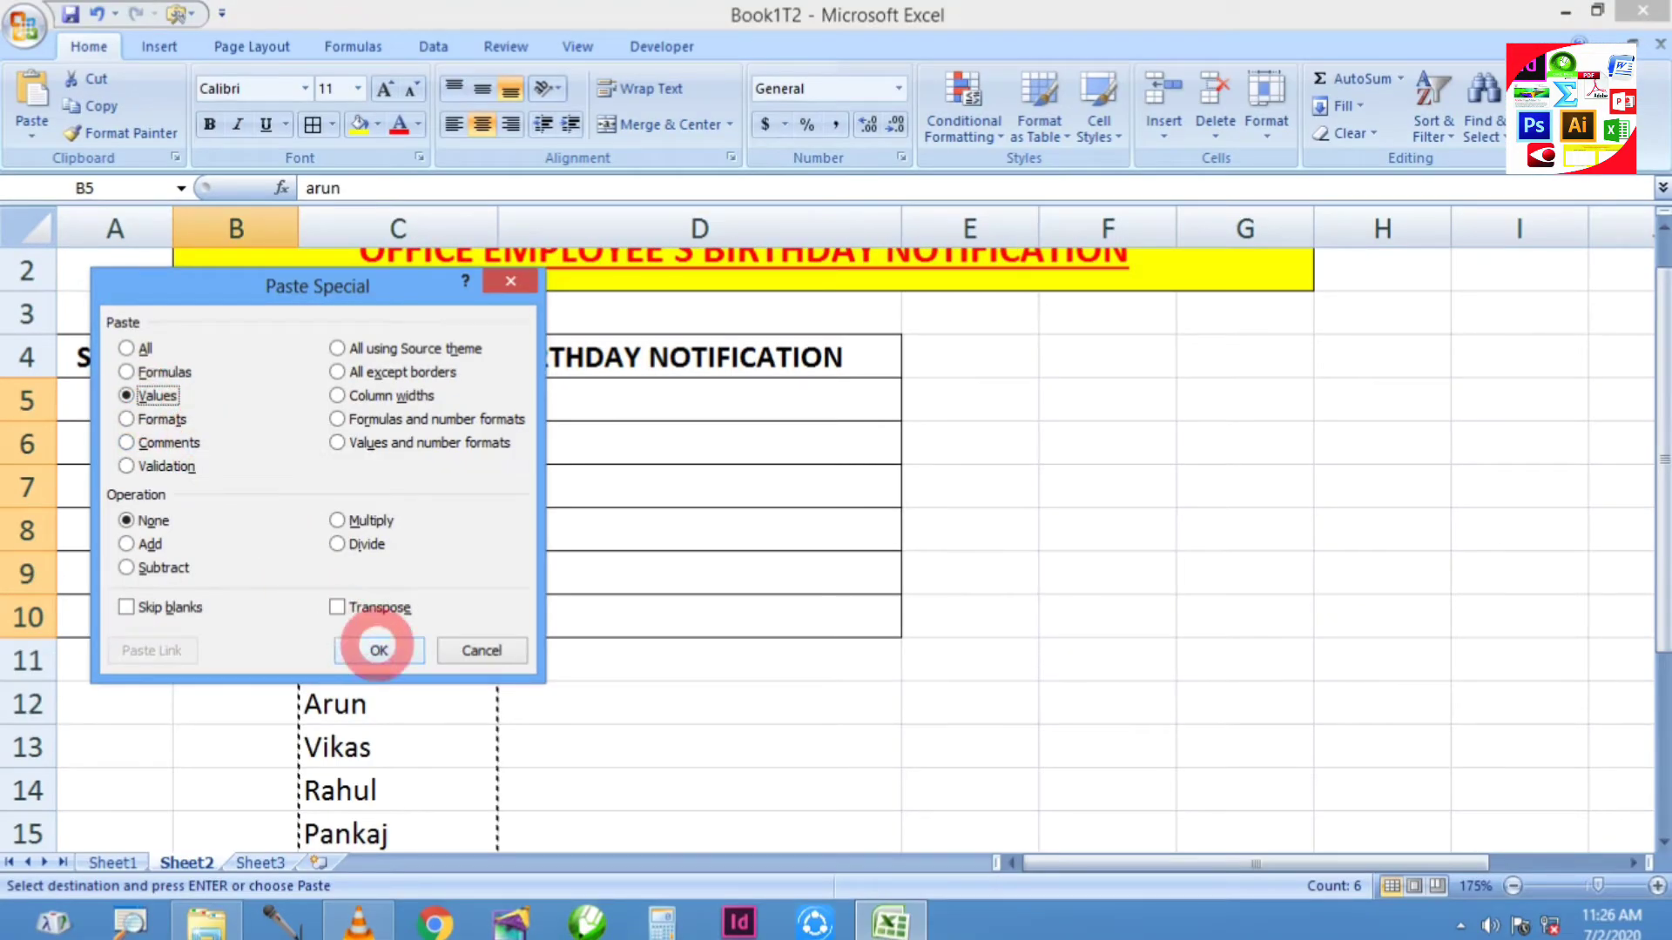
click(378, 650)
Delete the helper names in C12:C17 below the table.
scroll(315, 574, down, 1)
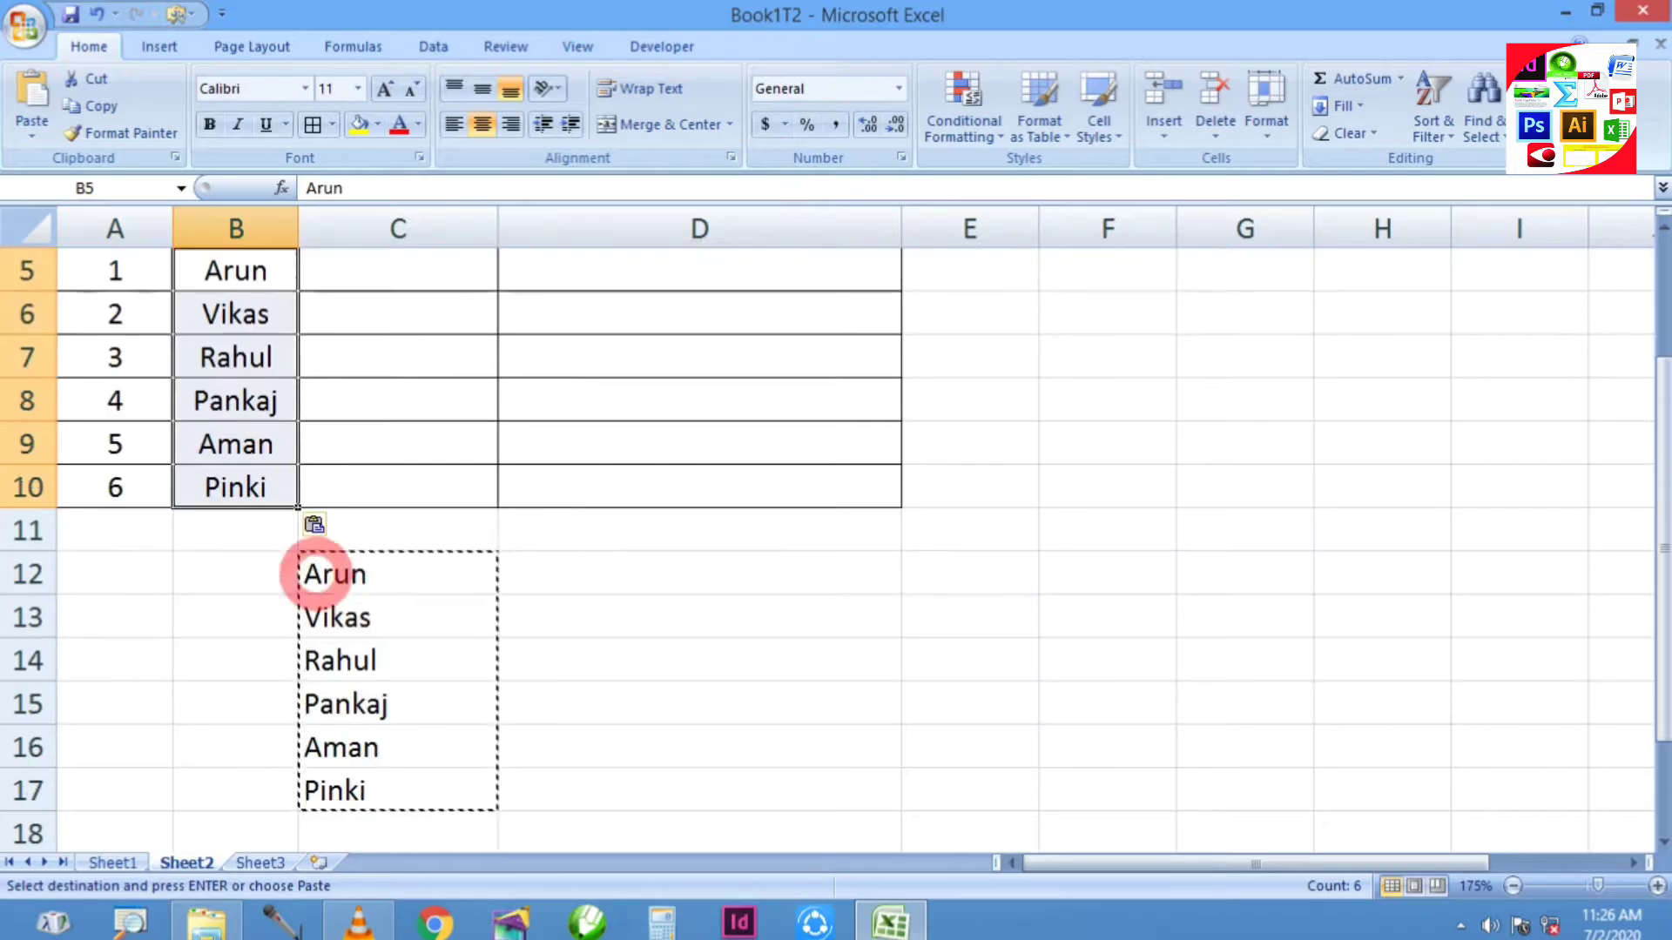
drag(357, 573, 420, 788)
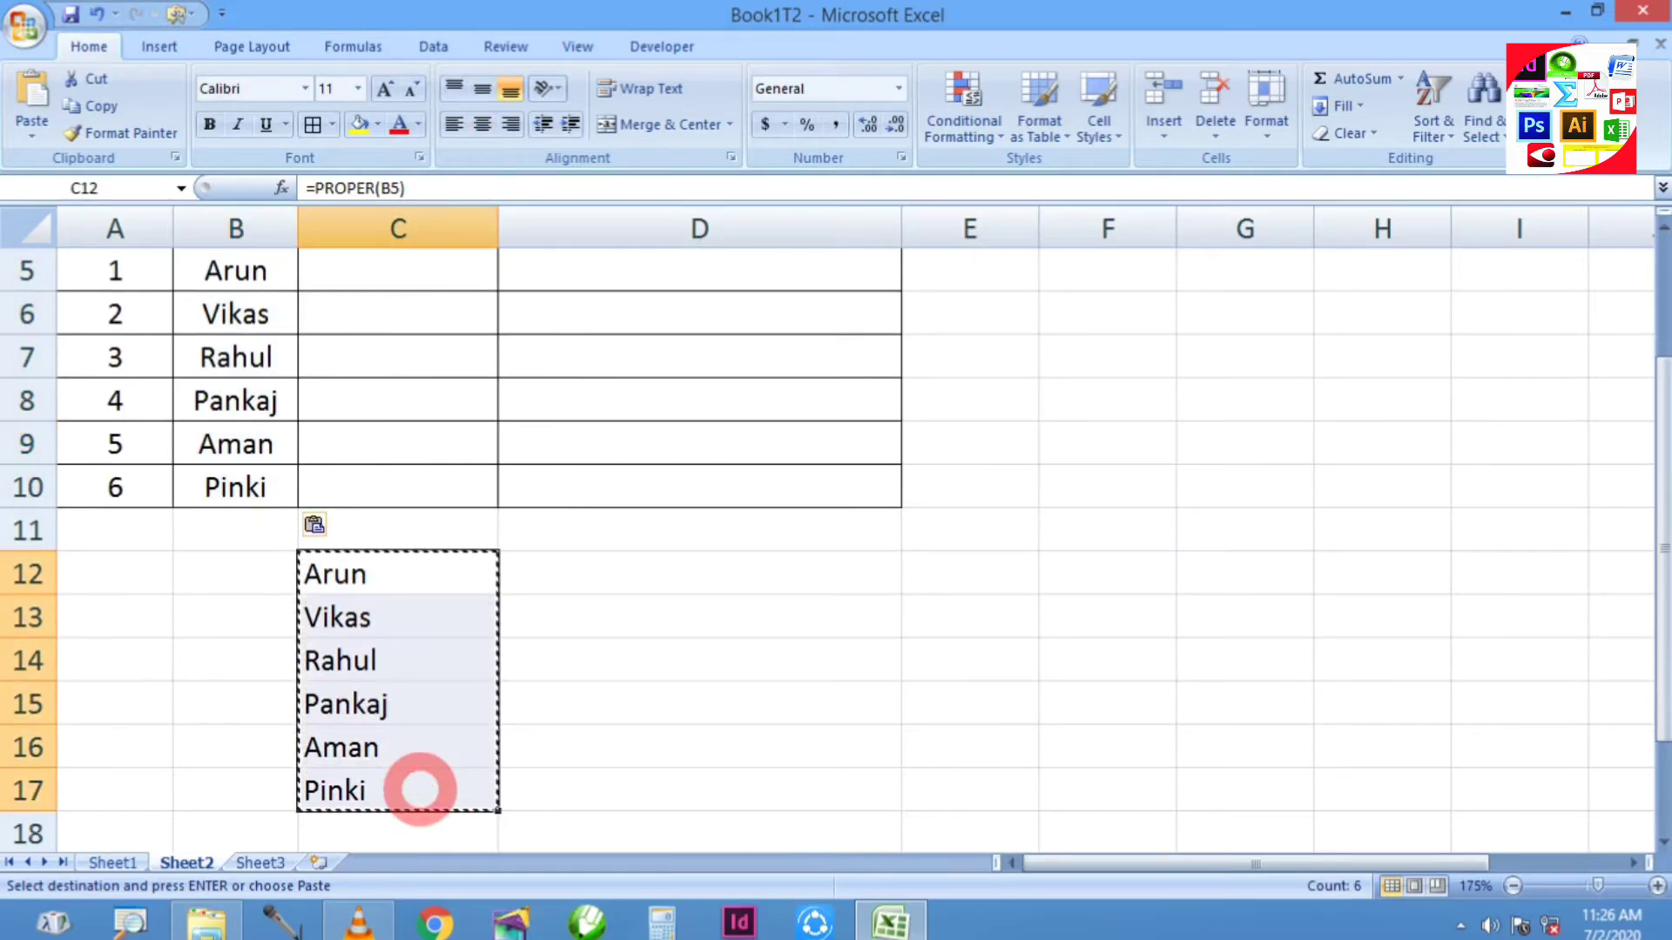
key(Delete)
click(582, 715)
scroll(581, 719, up, 2)
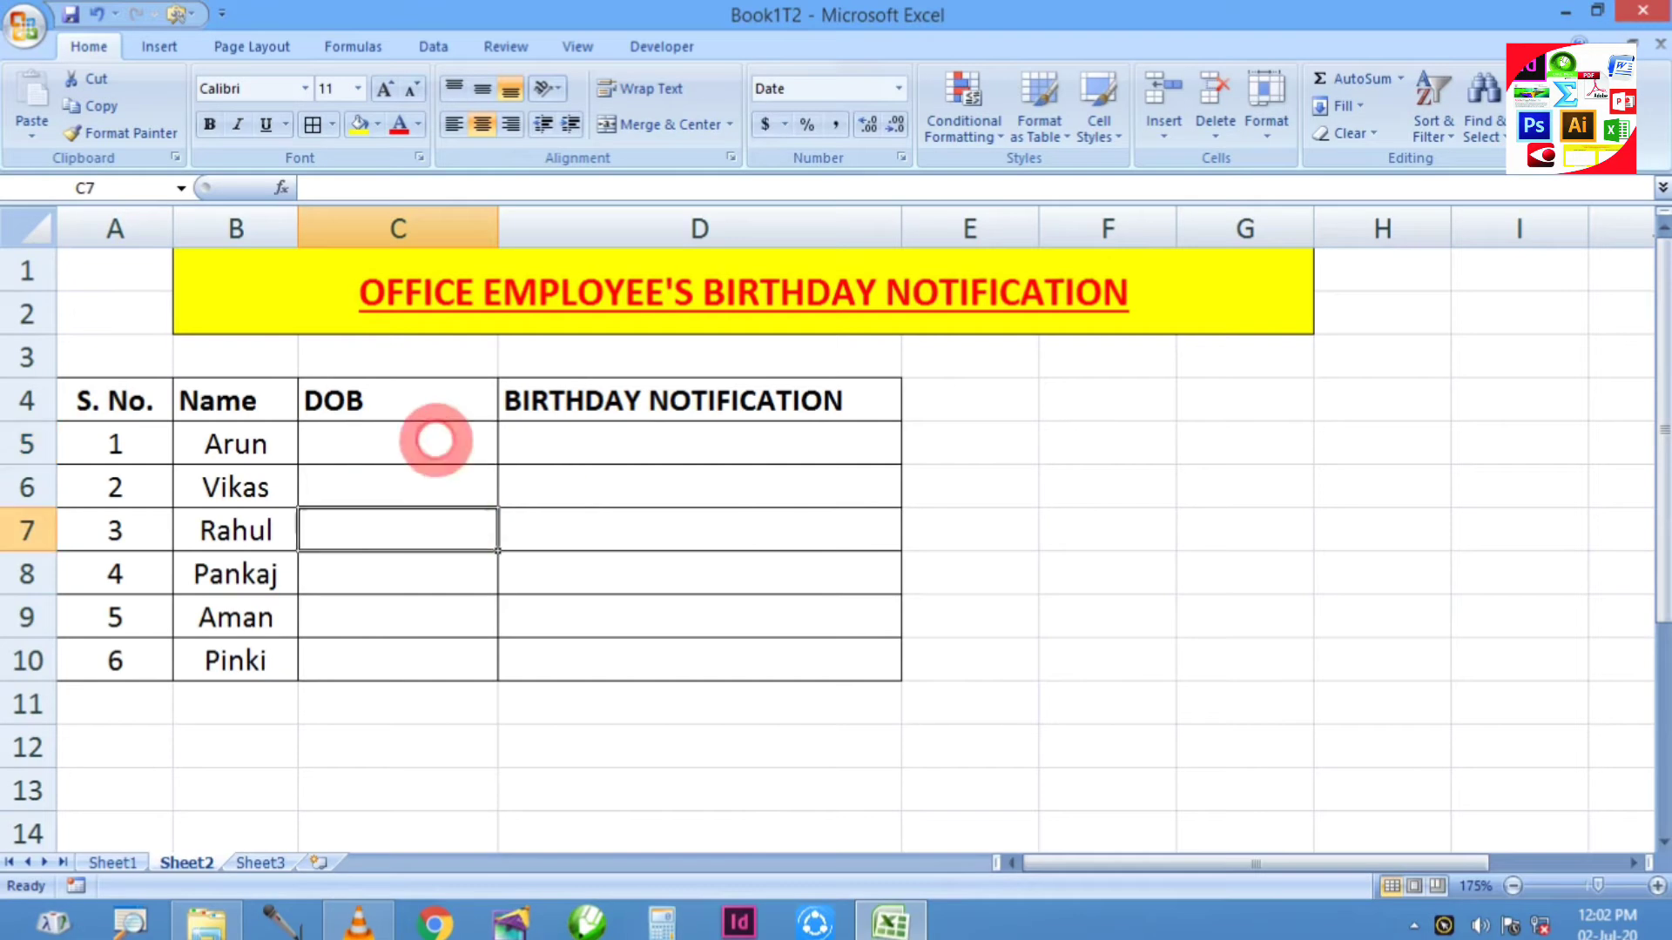
Enter birth dates 15/12/1995, 16/02/1997 and 26/11/1989 in C5:C7.
click(435, 438)
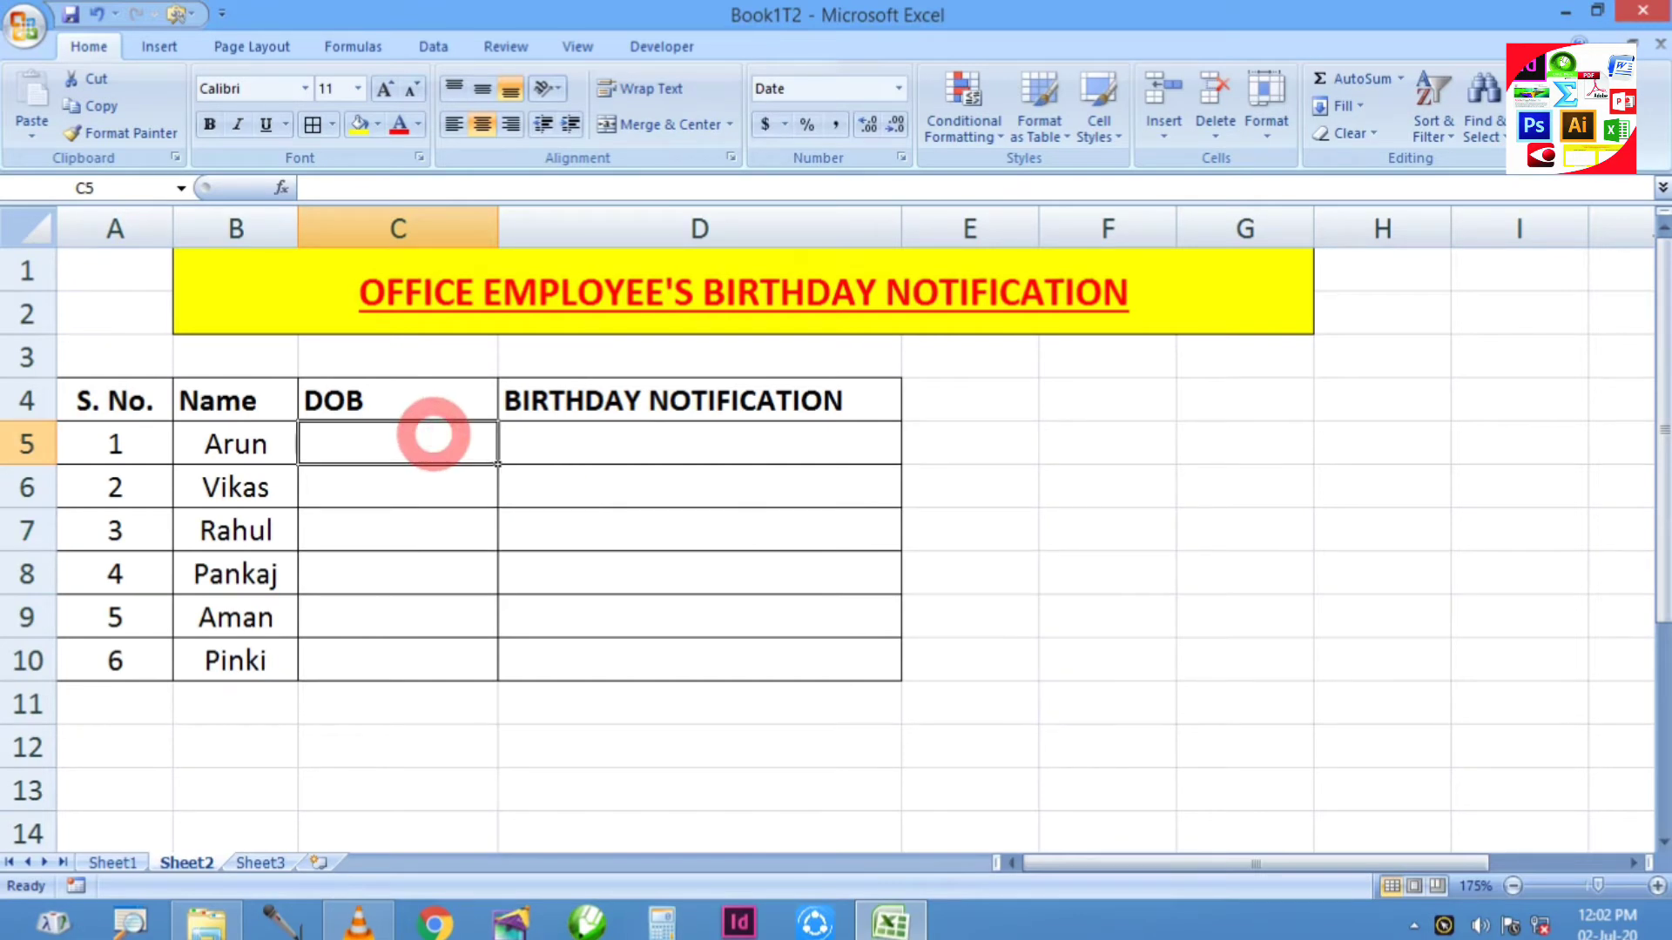
text(15/12/199)
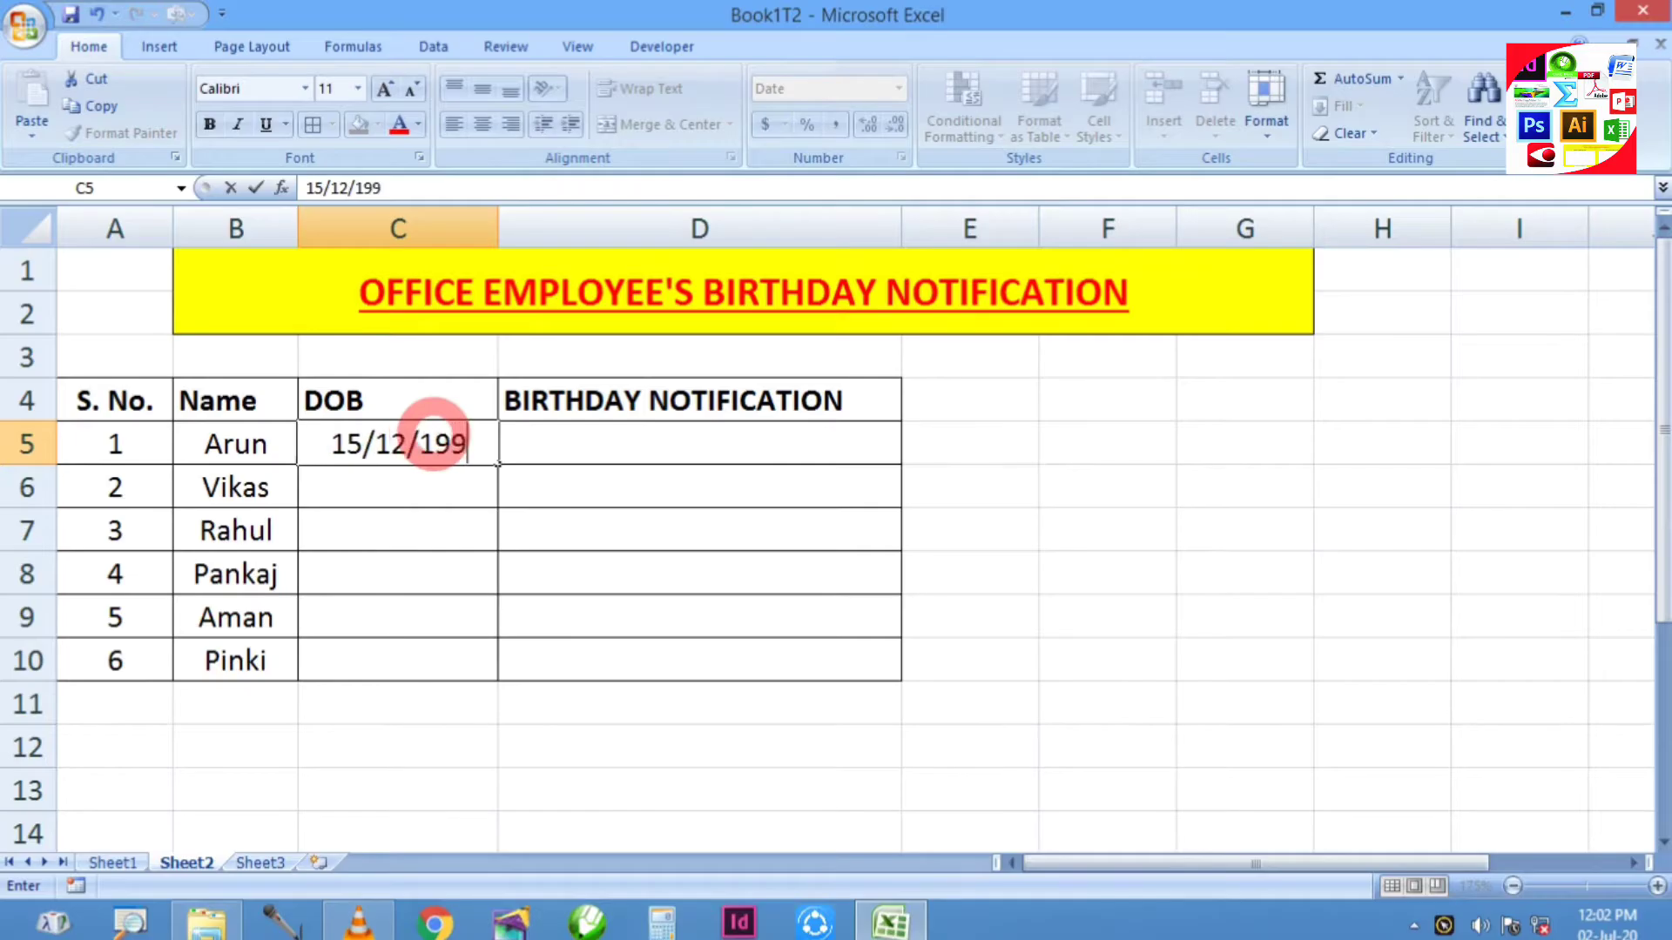
text(5)
key(Return)
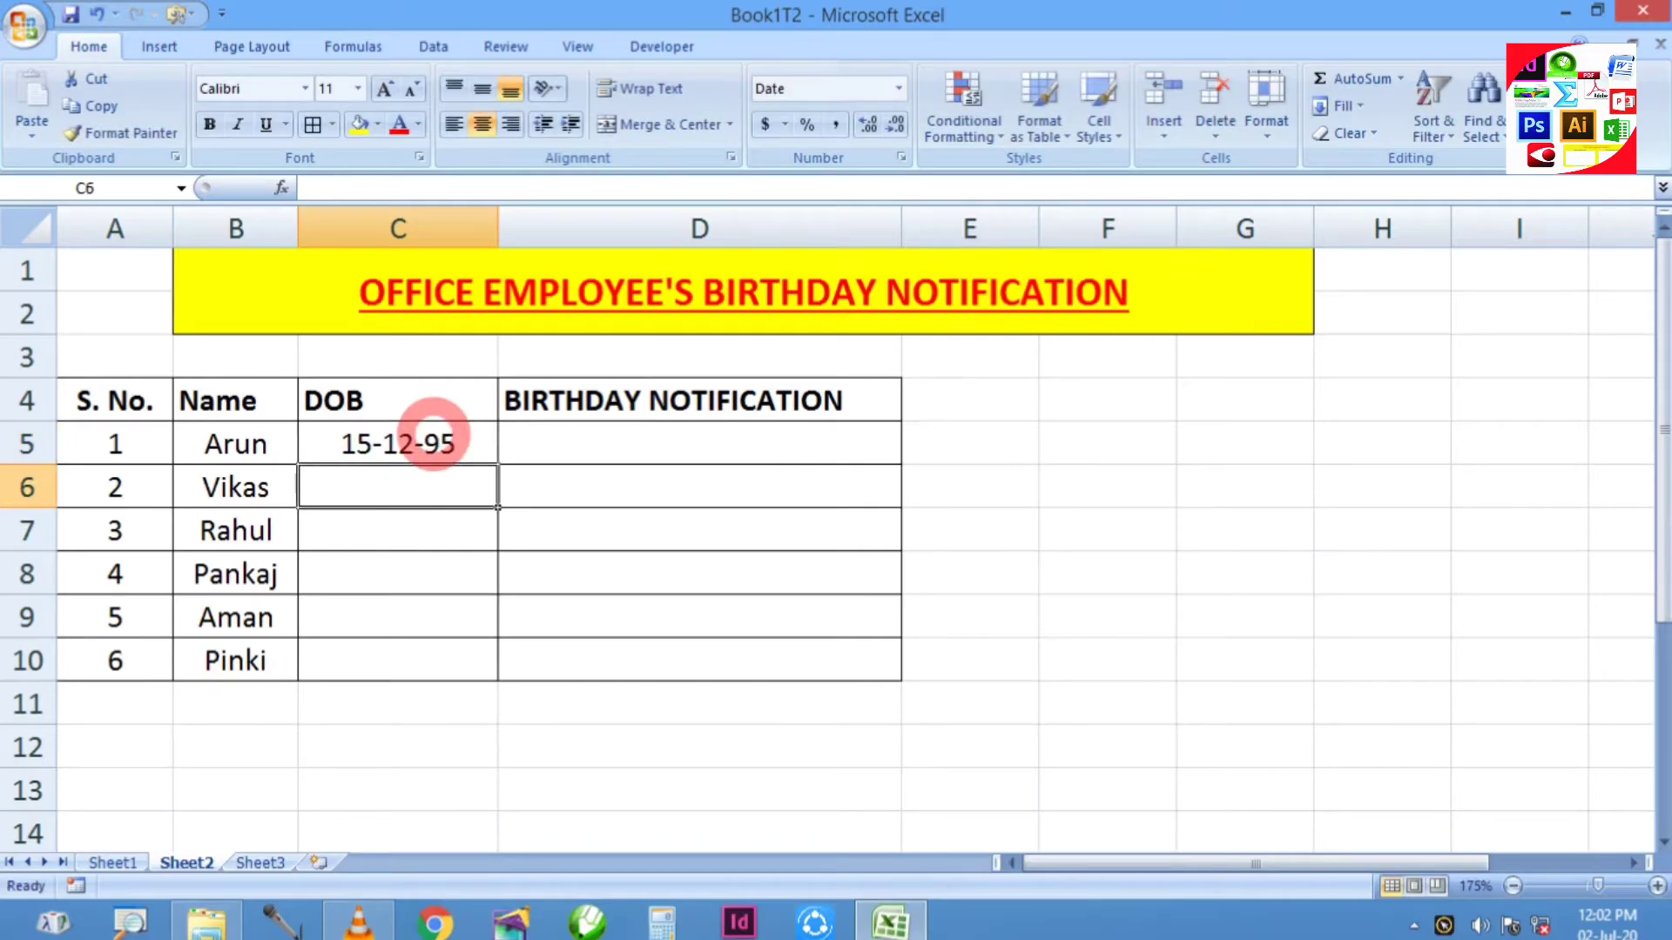
text(16/)
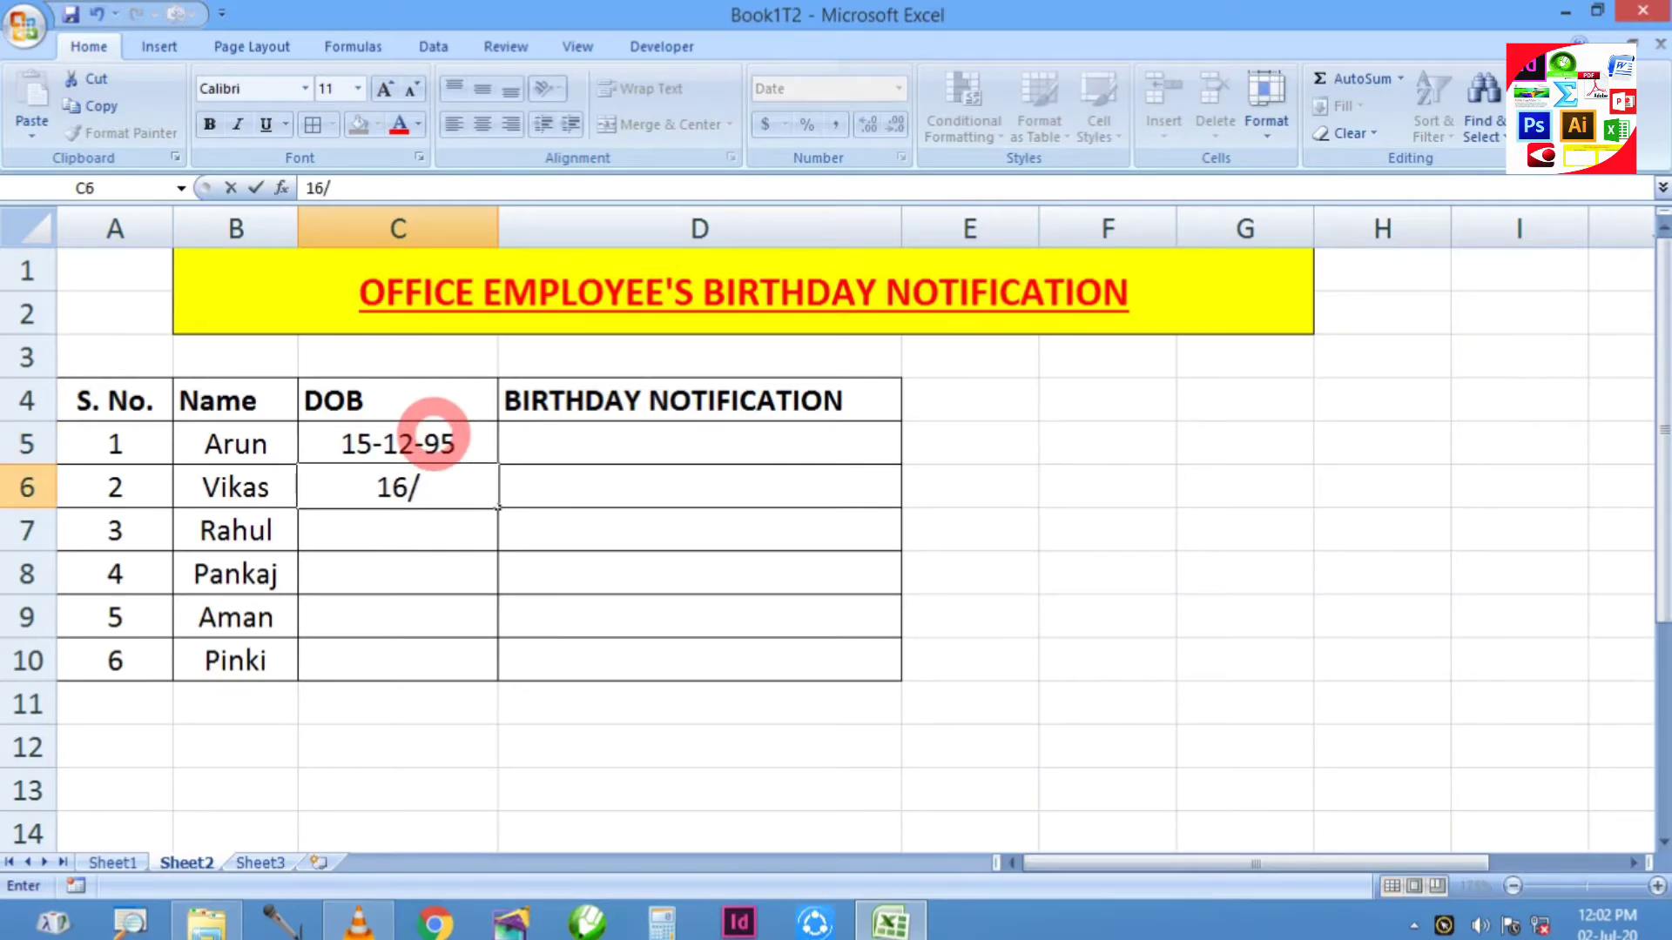
text(02/19)
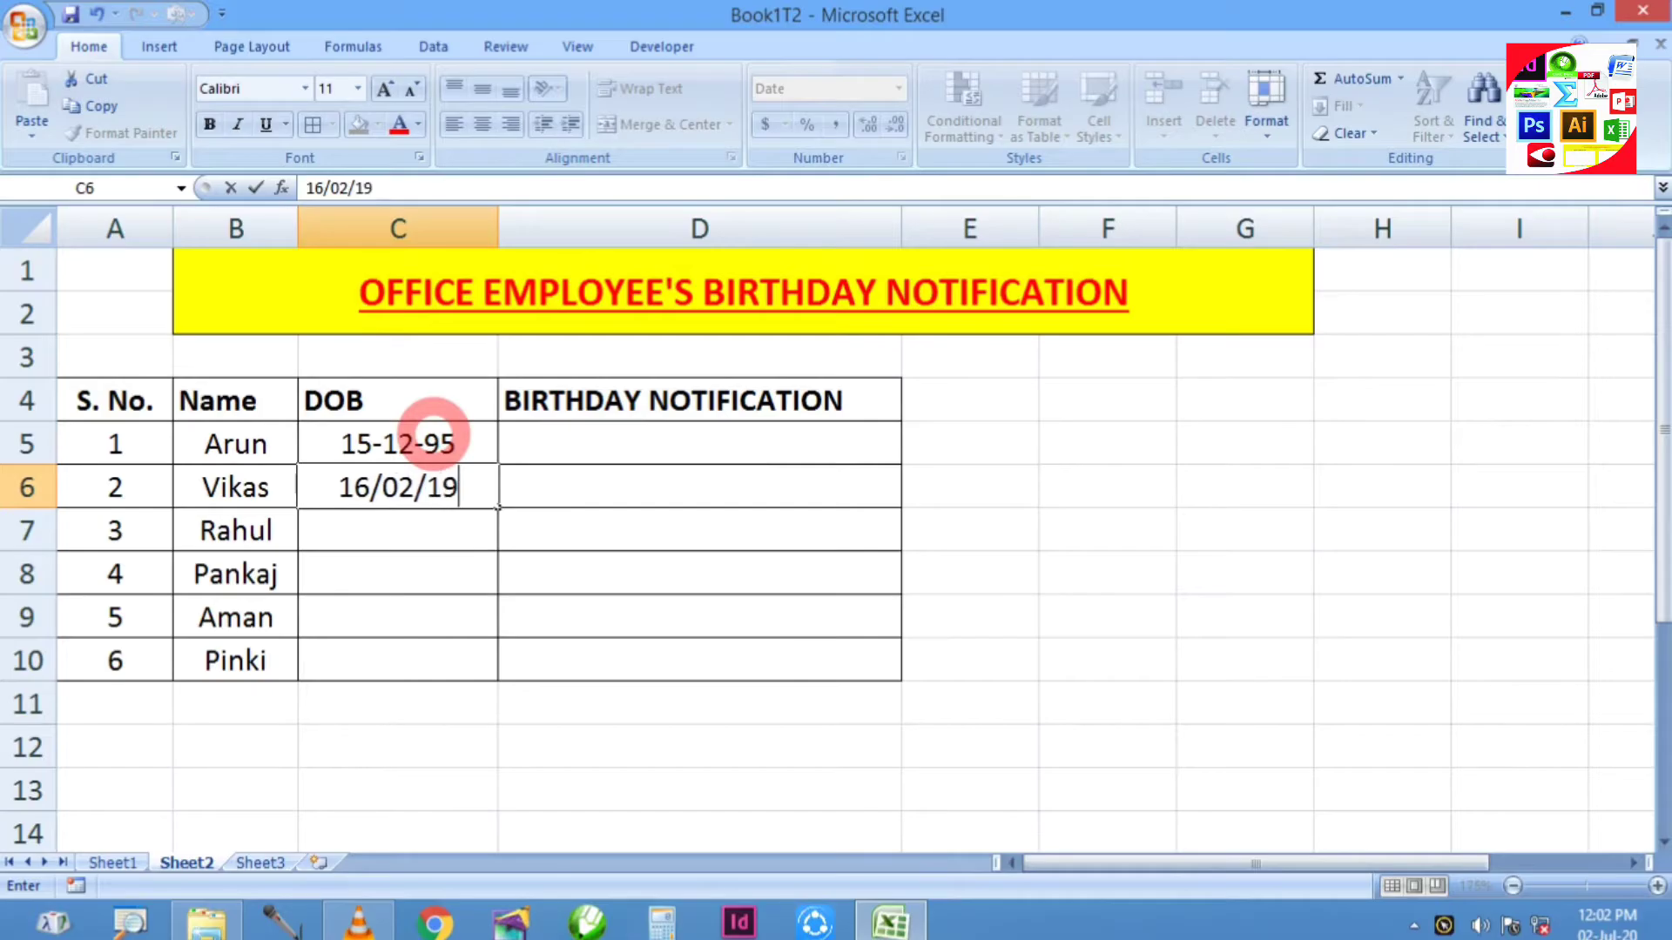
text(97)
key(Return)
text(26)
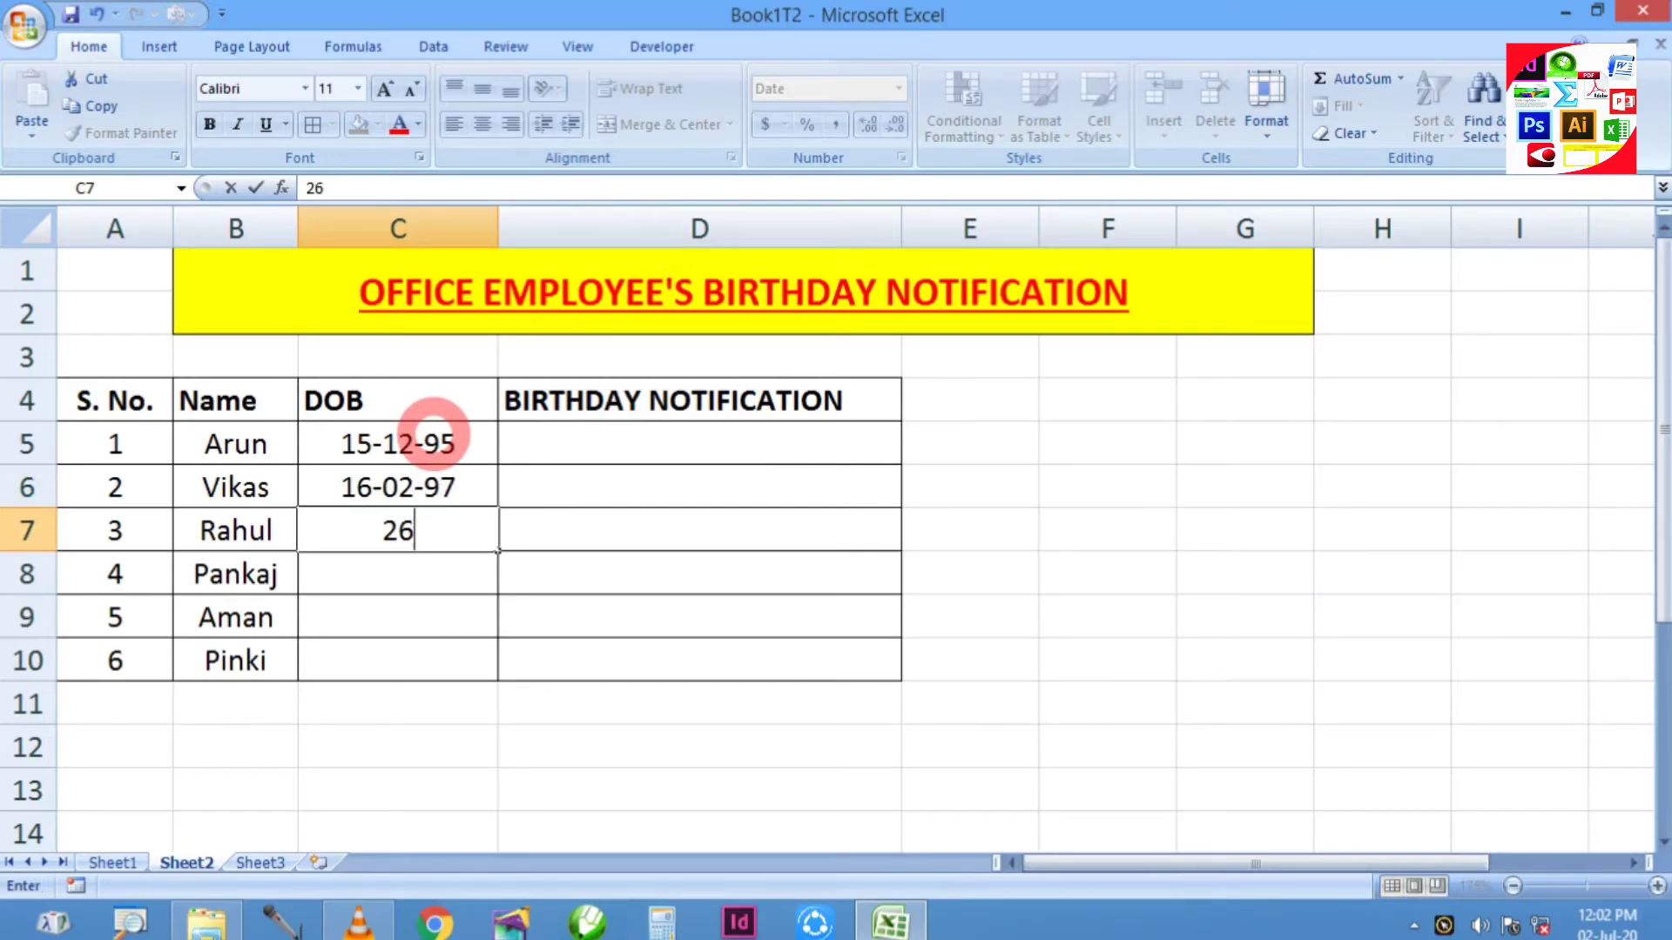
text(/11/)
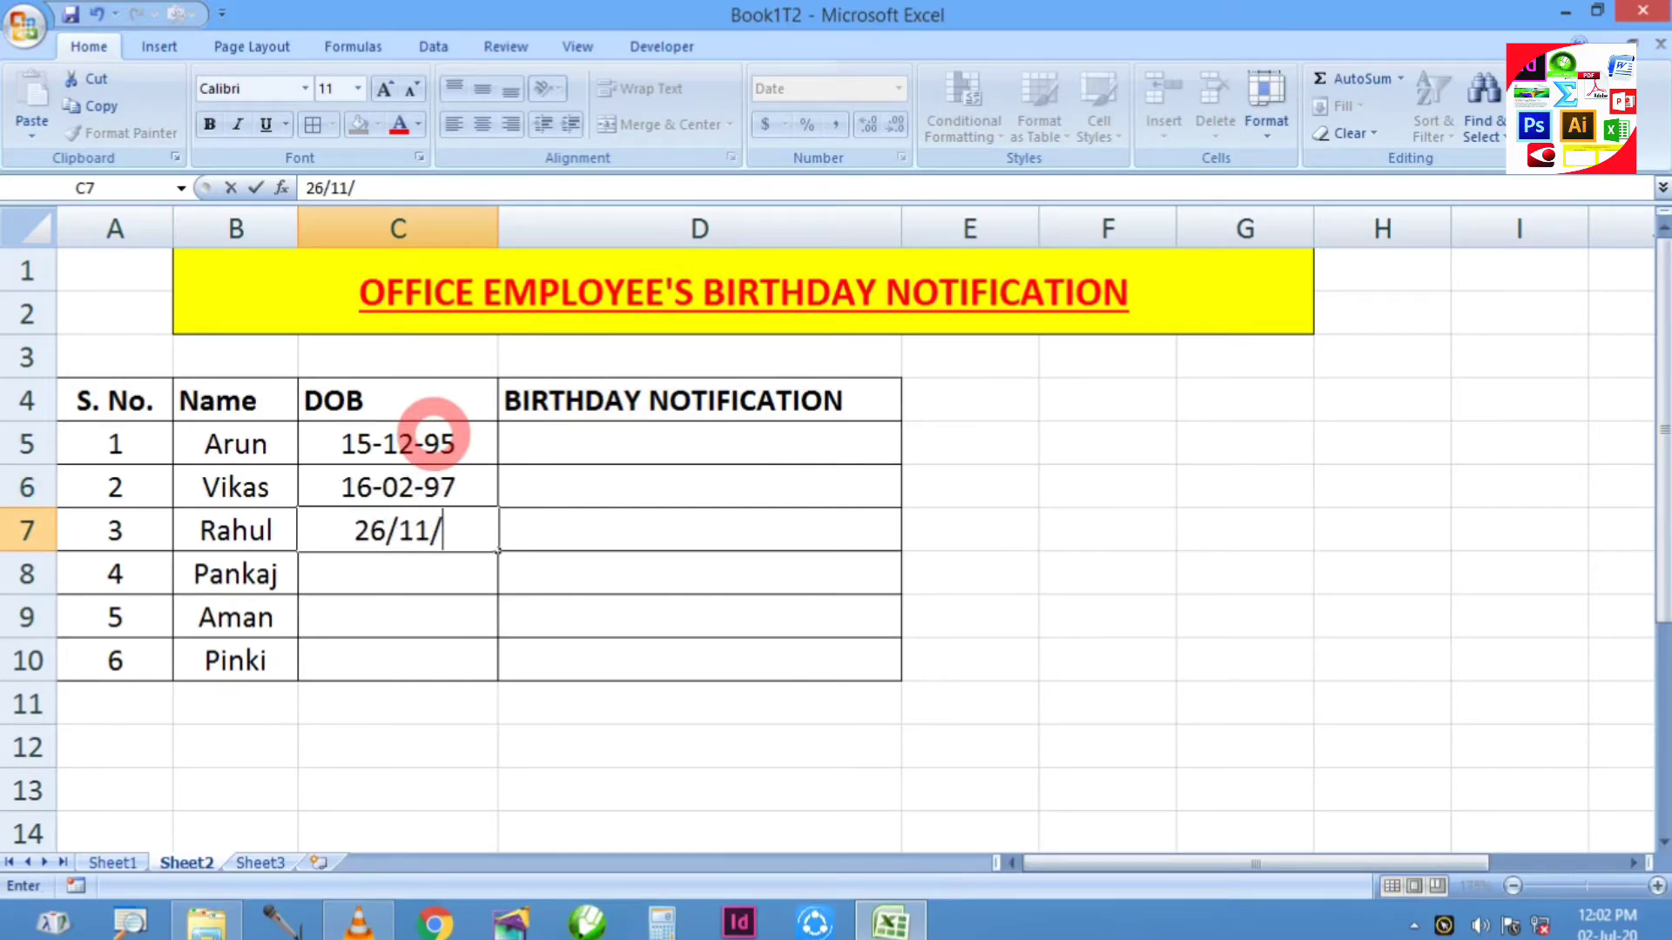
text(1989)
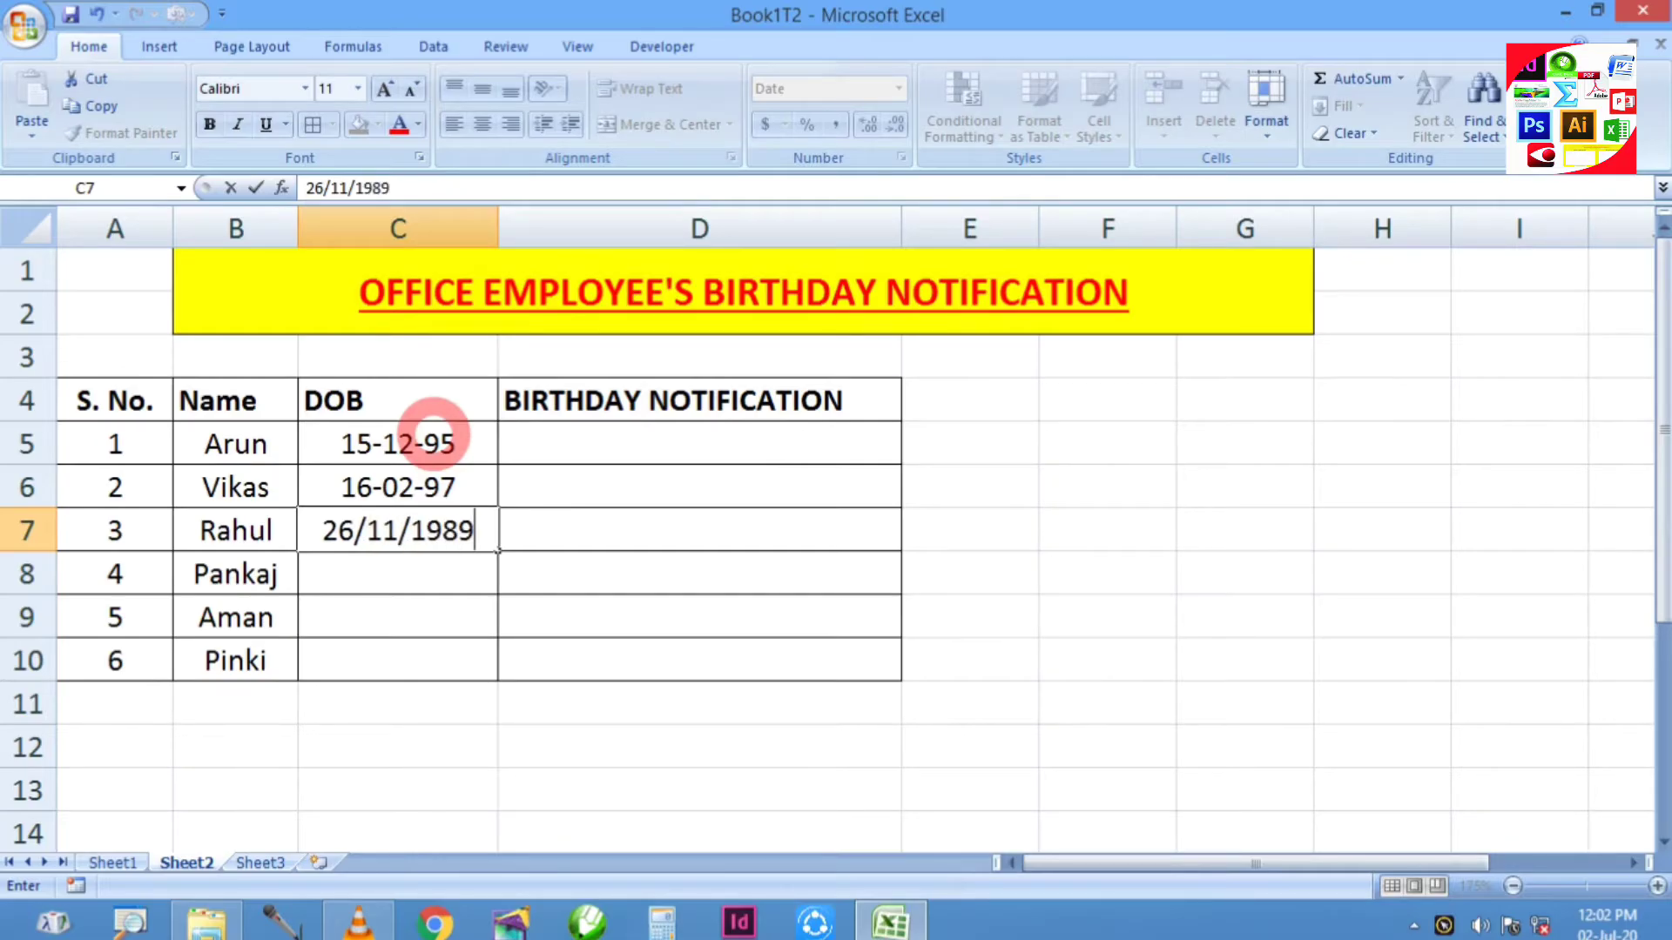
key(Return)
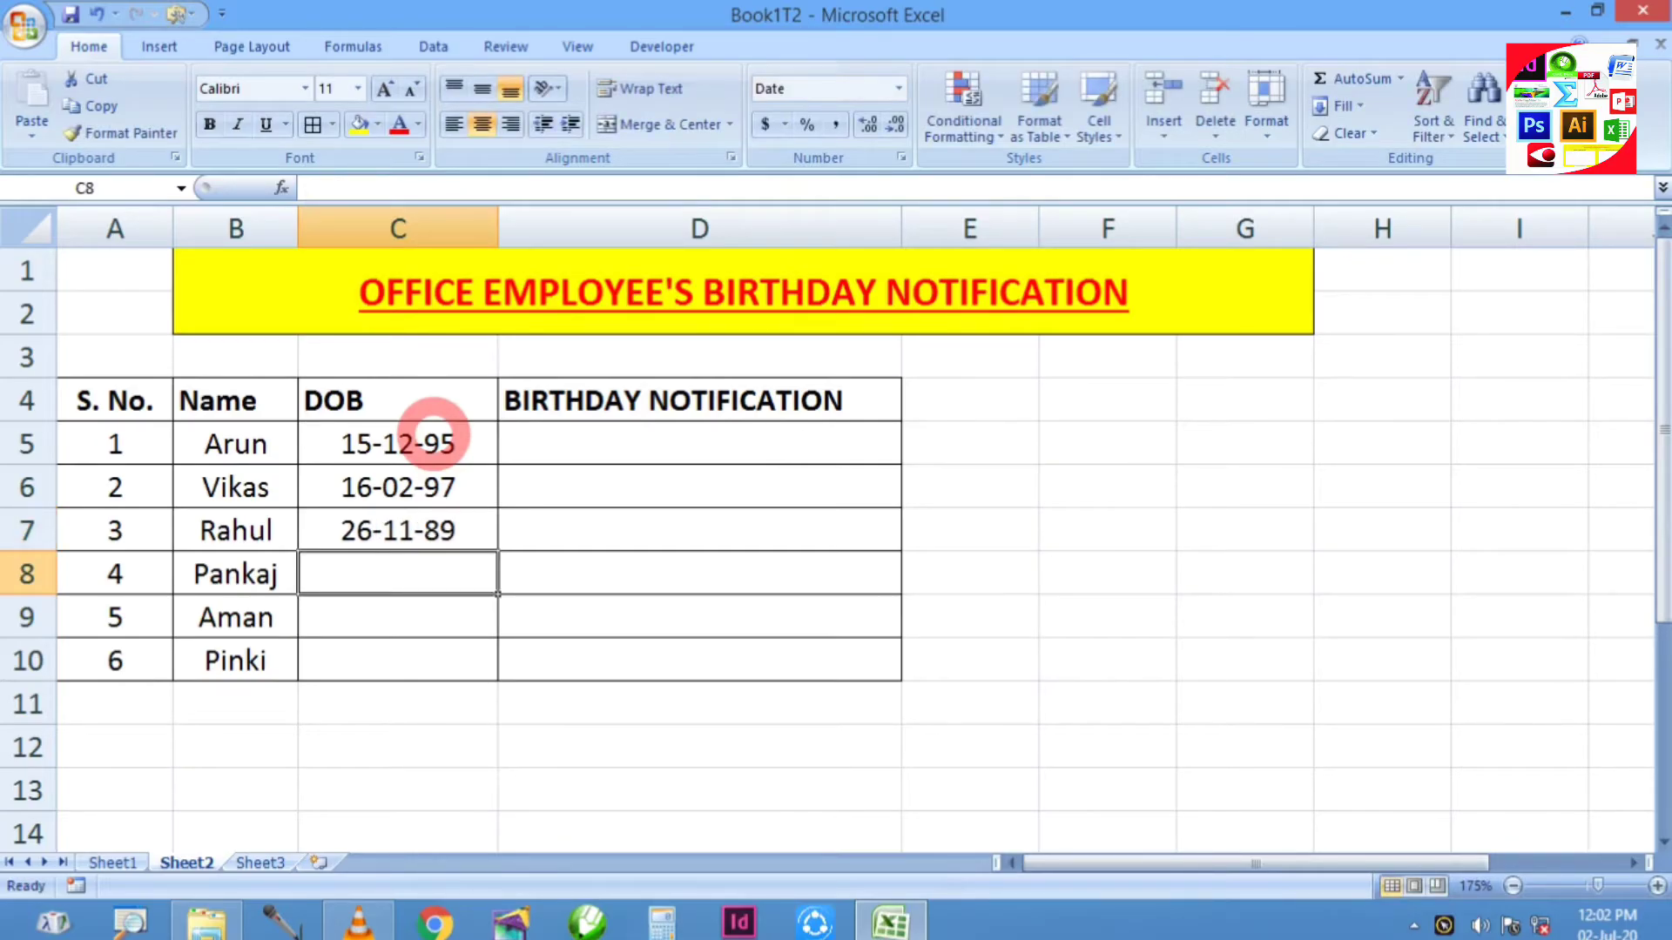
Enter birth dates 27/05/1998, 03/06/1995 and 13/06/1996 in C8:C10.
text(27/)
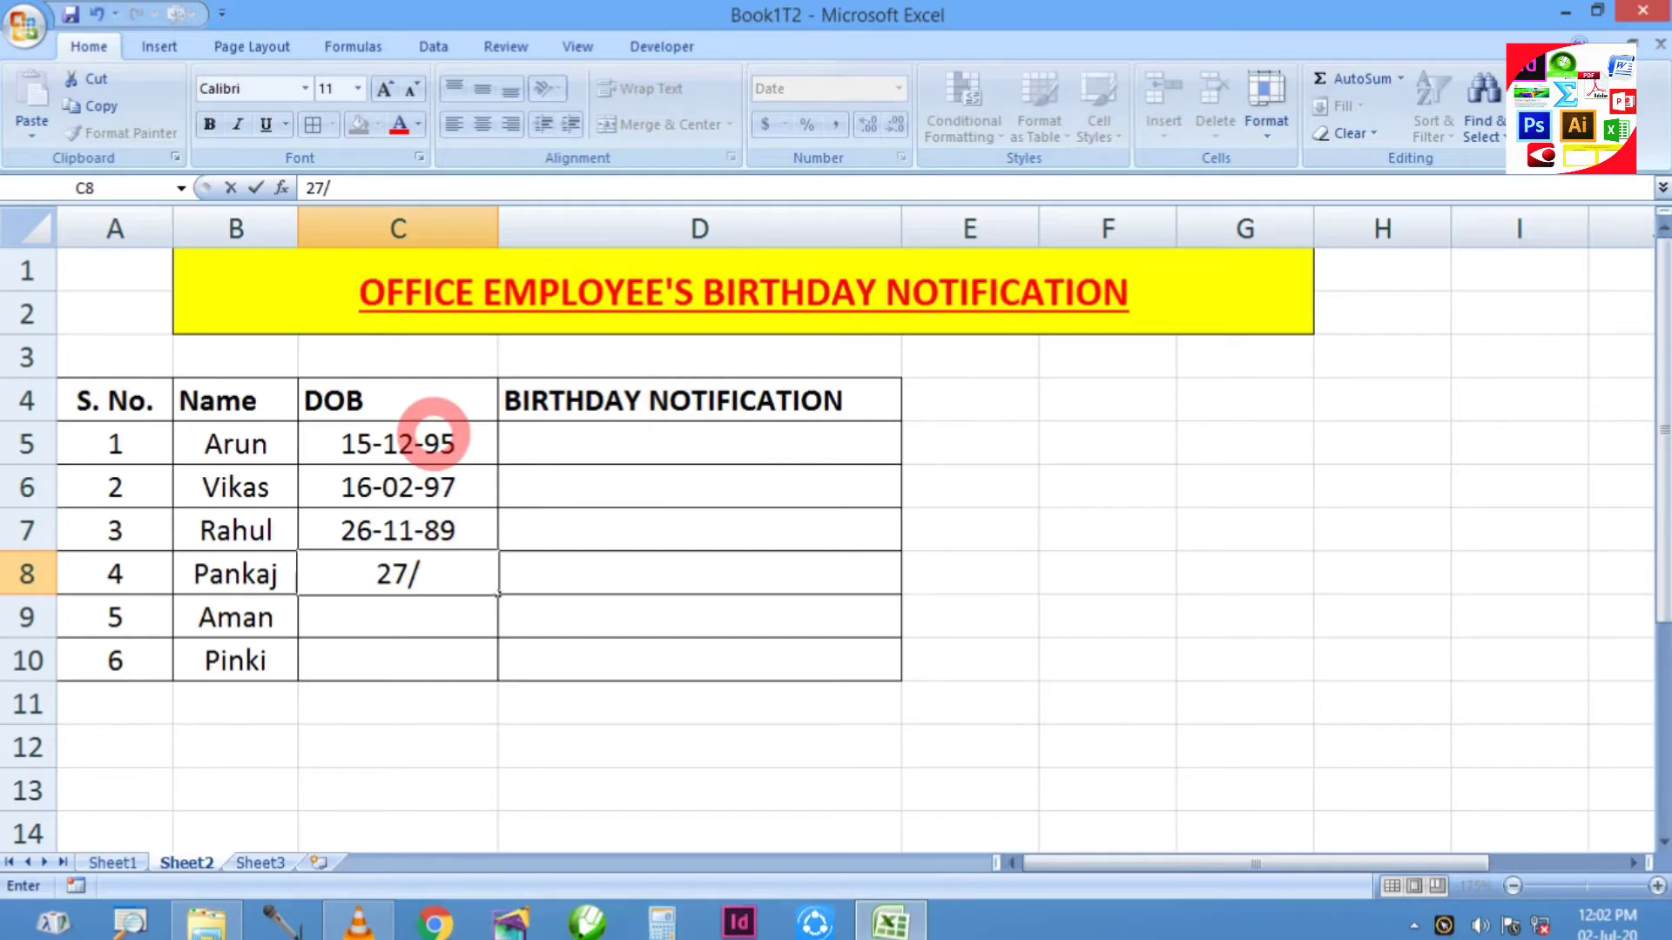
text(05/)
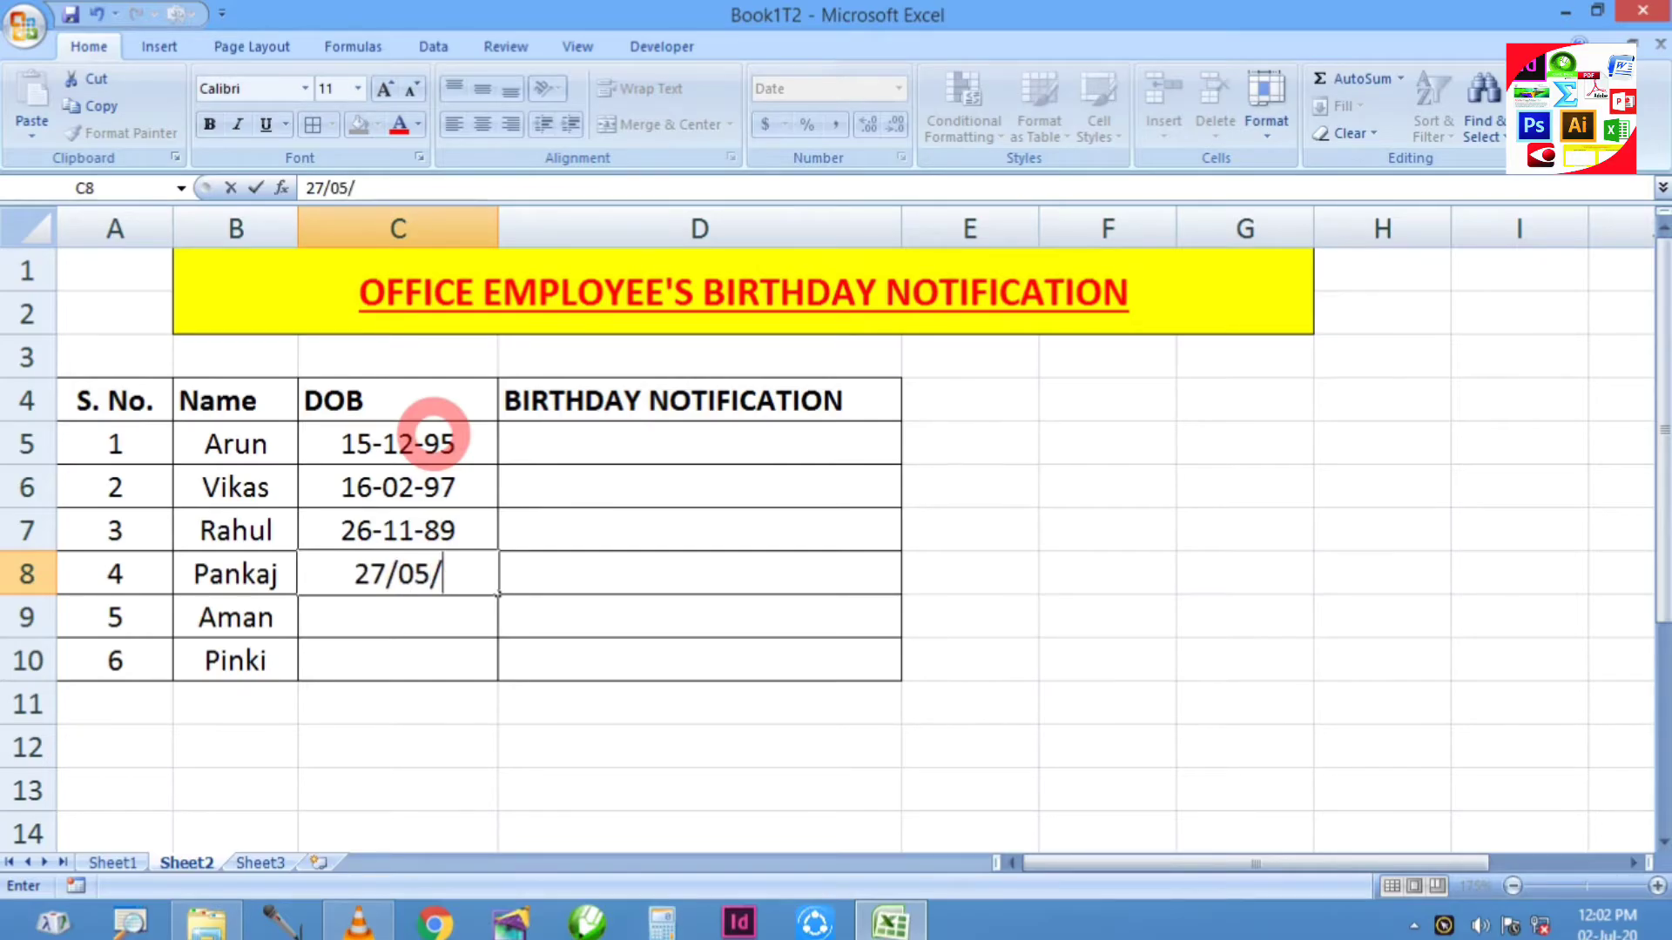
text(199)
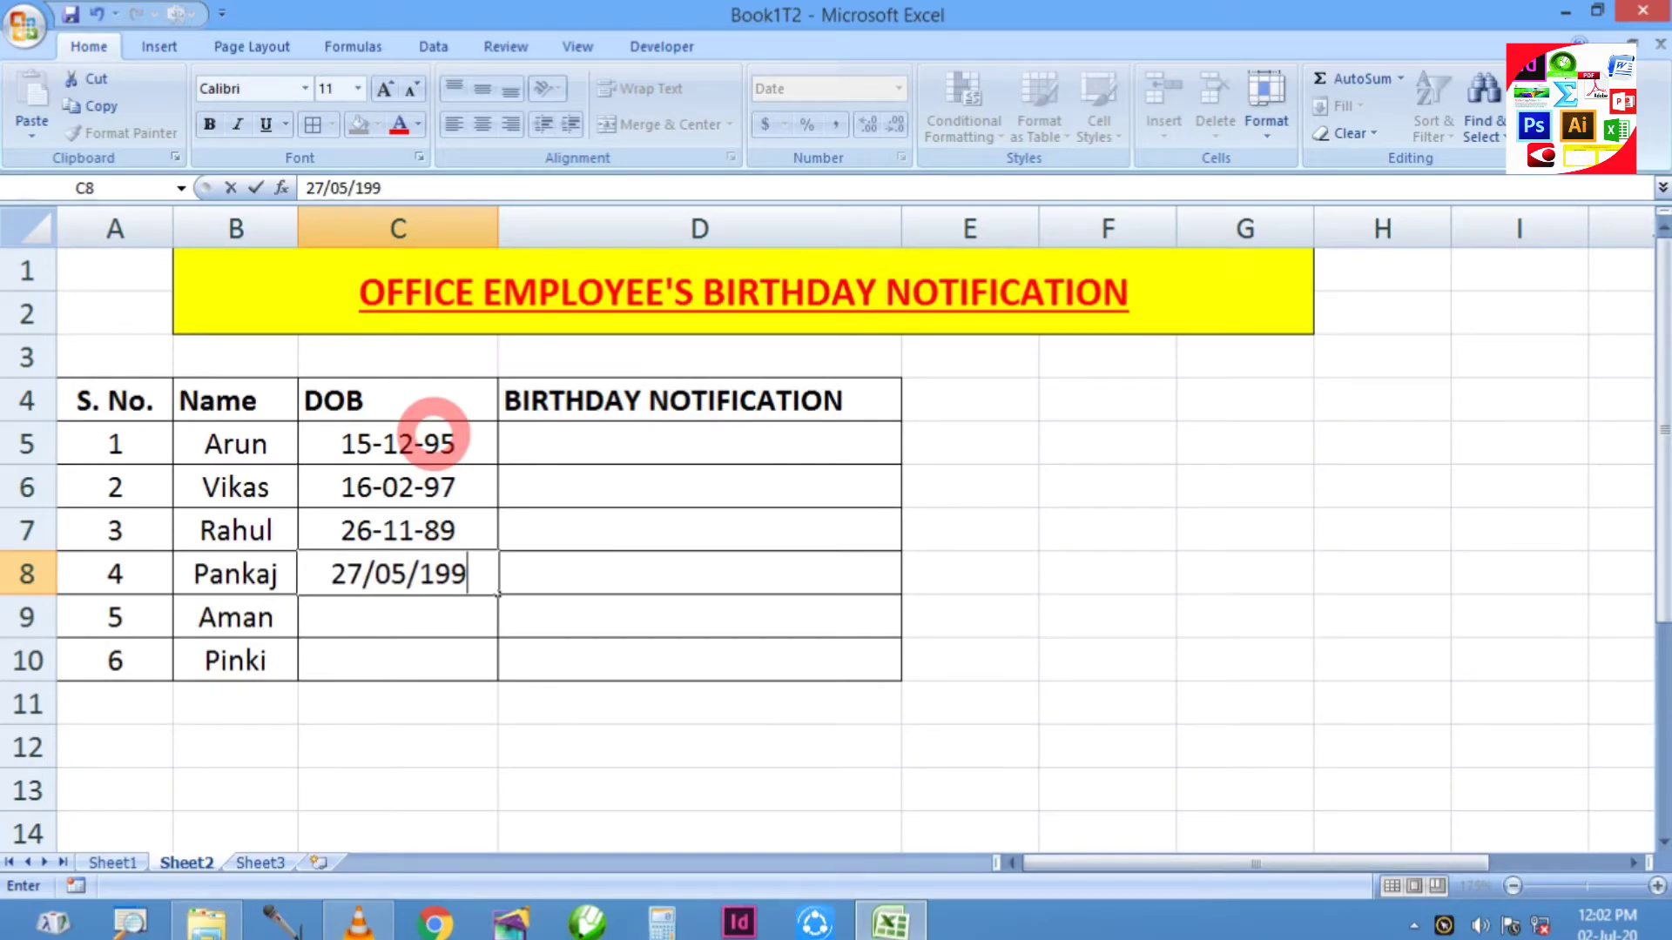
text(8)
key(Return)
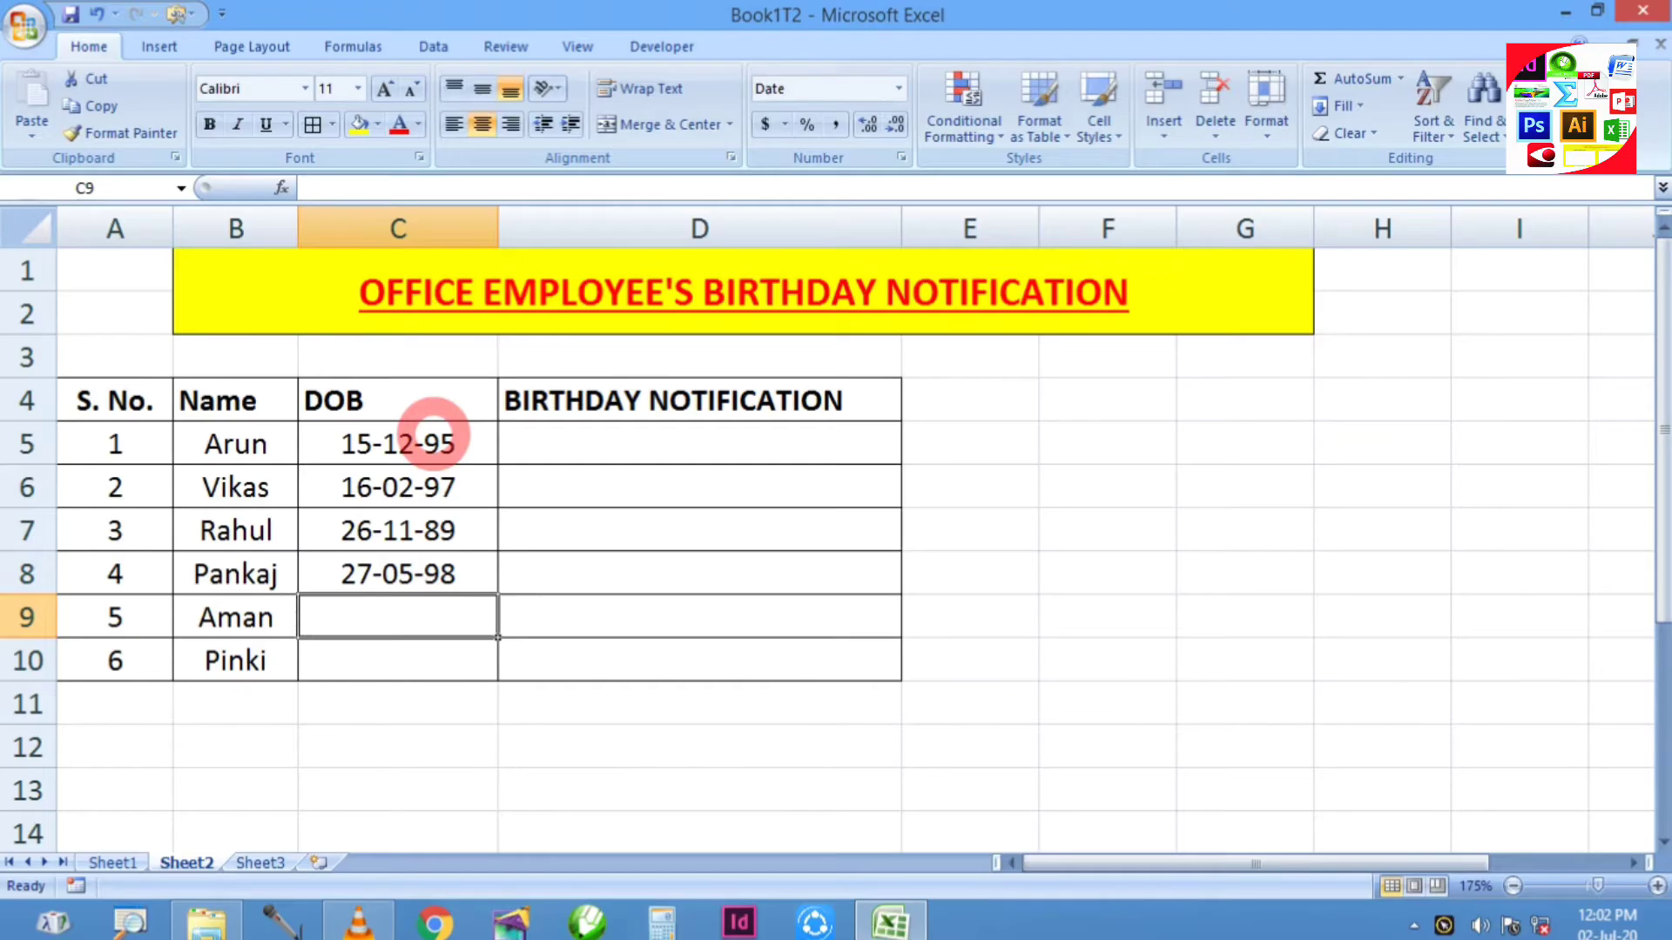
text(03)
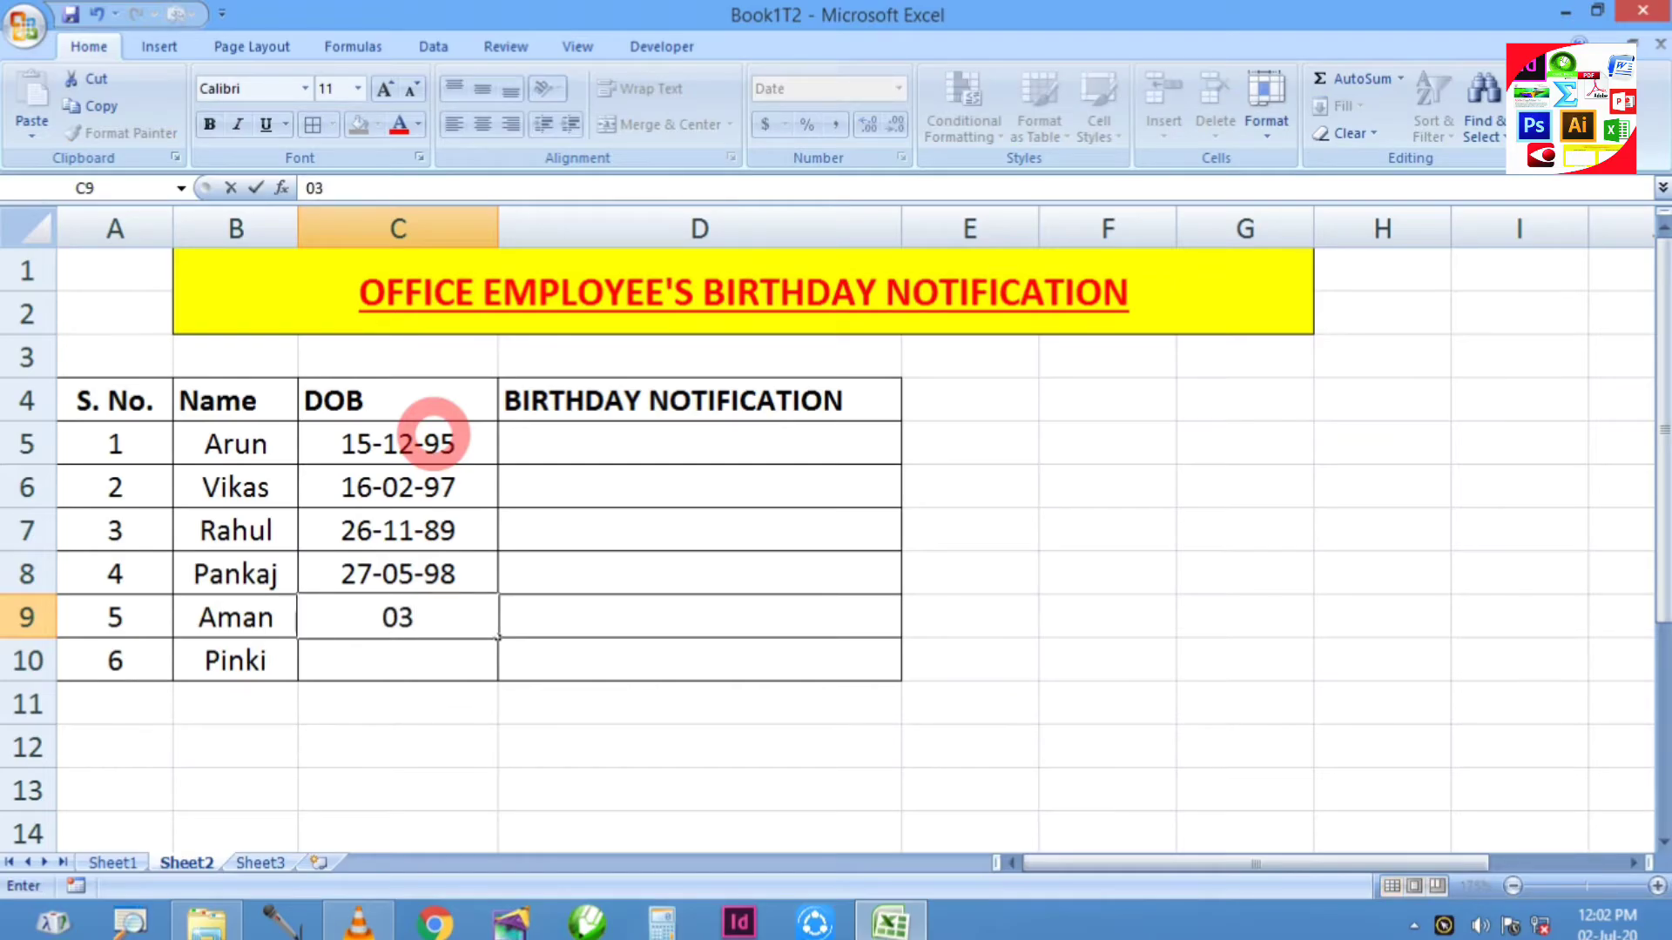
text(/06/)
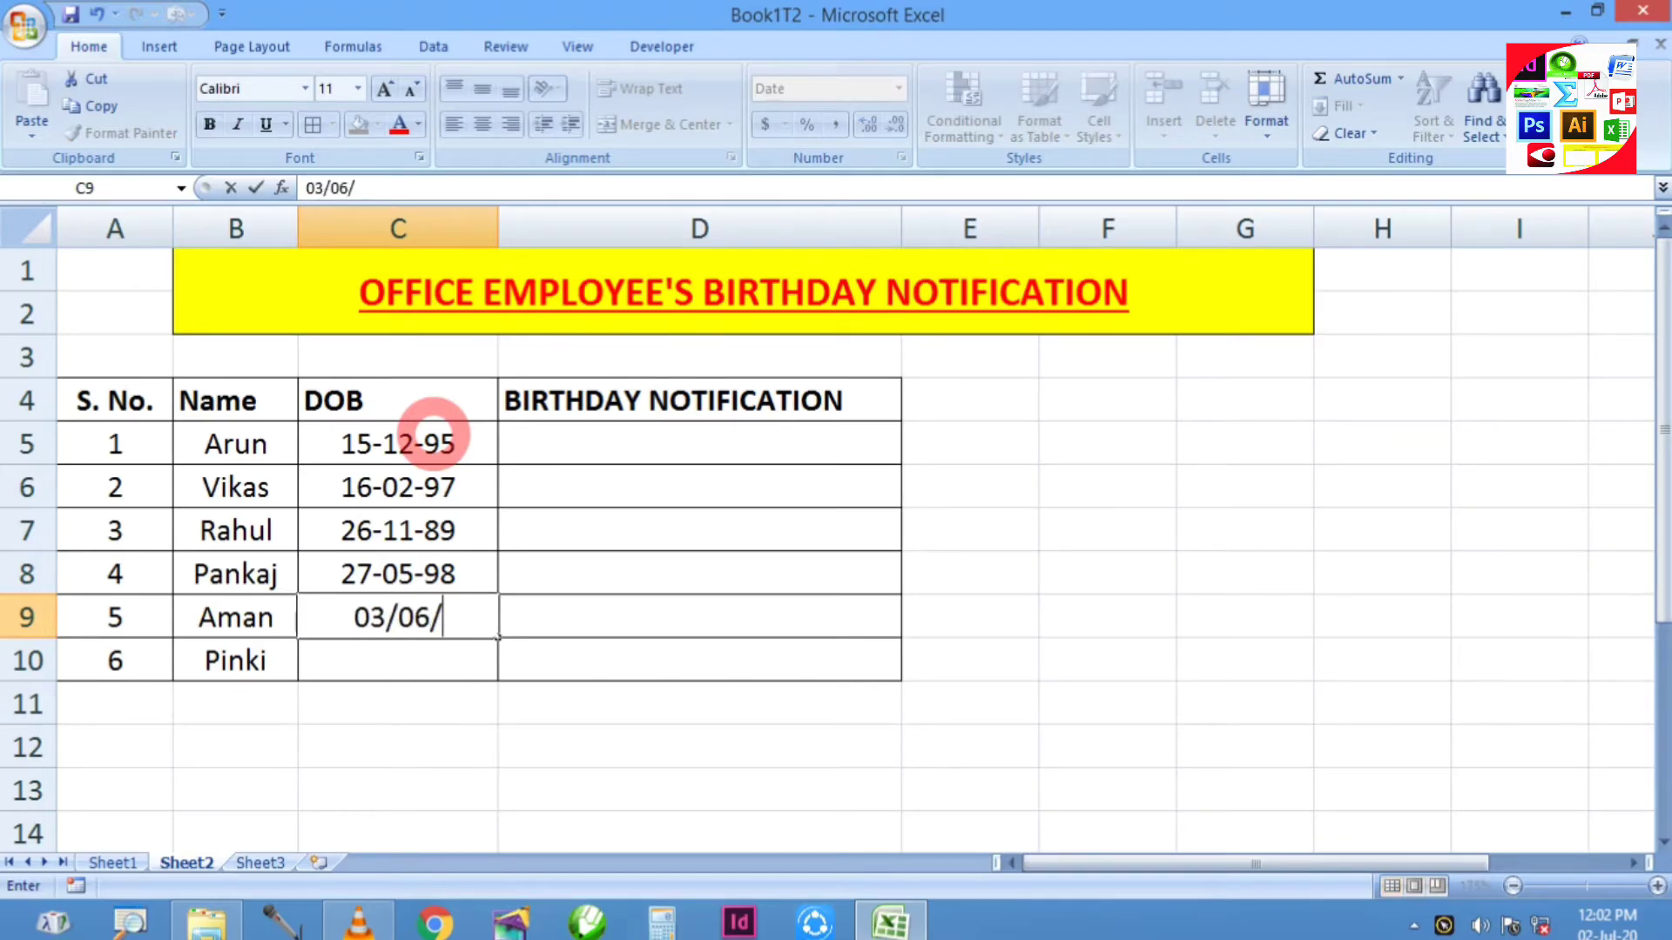
text(1995)
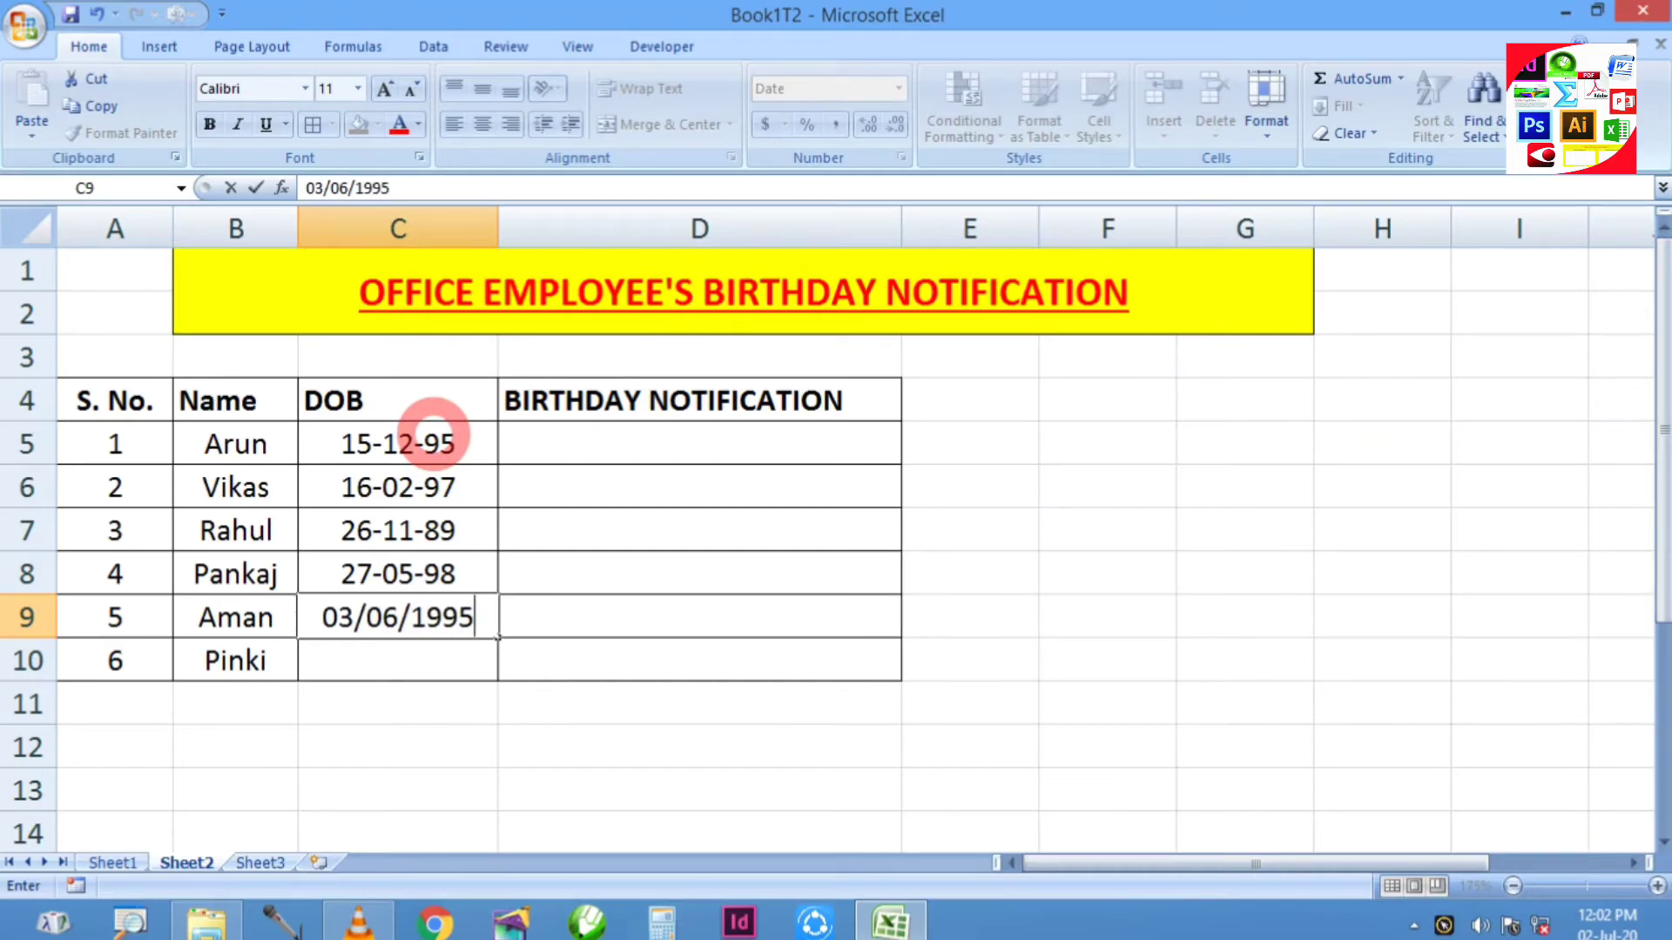
key(Return)
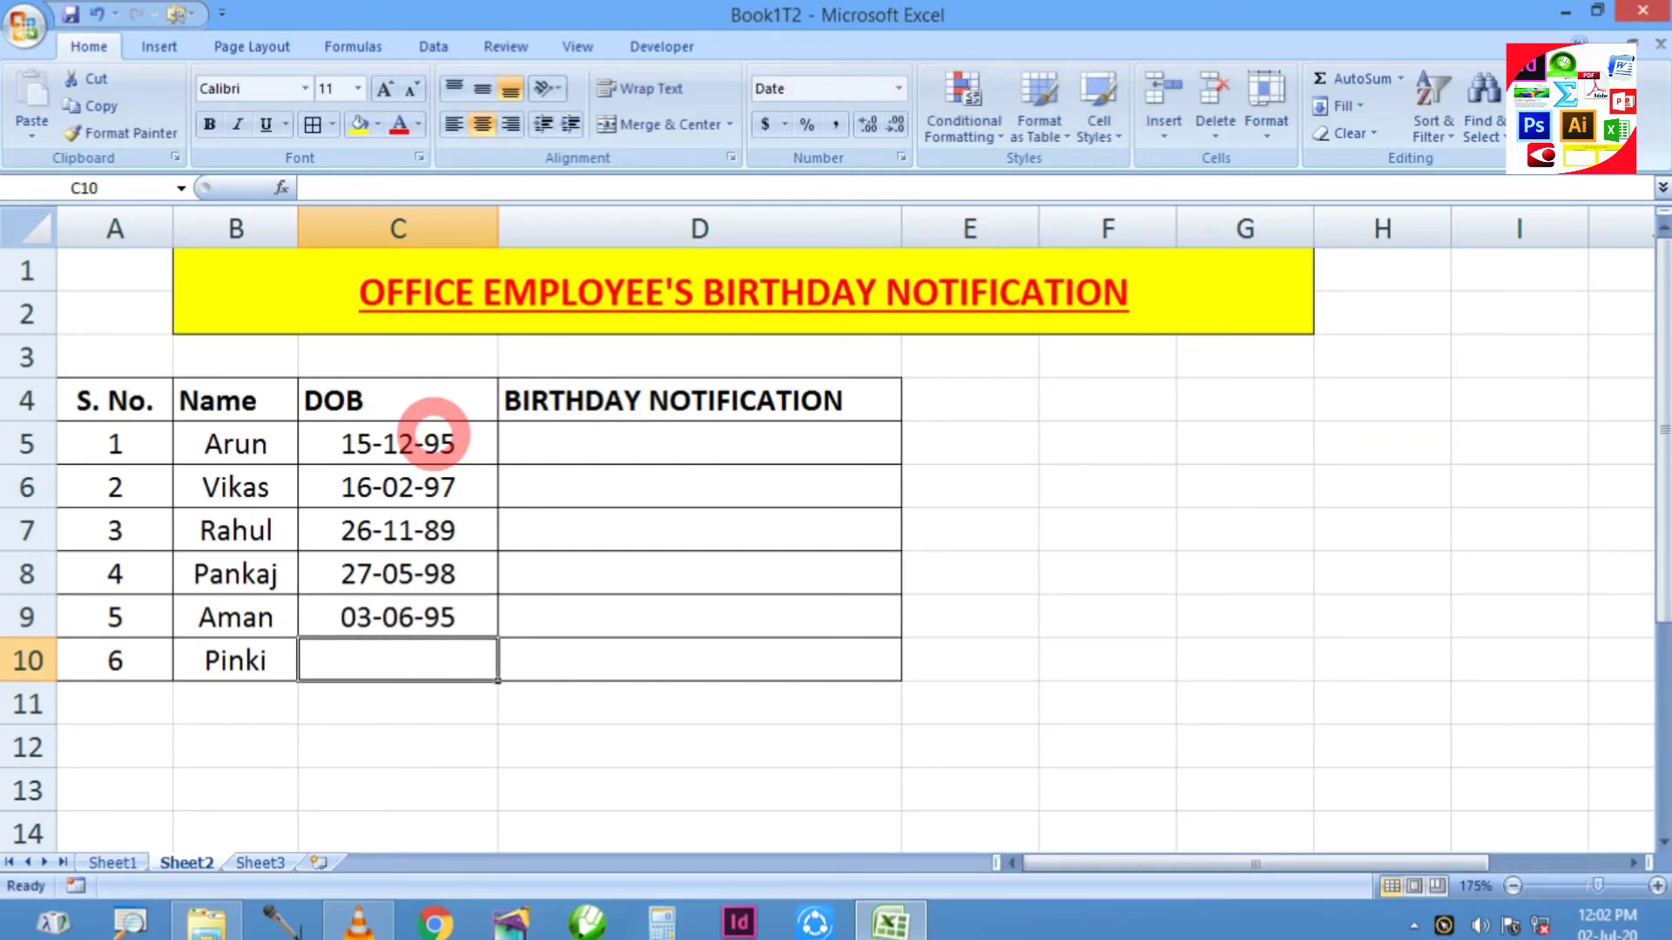
text(13/06/)
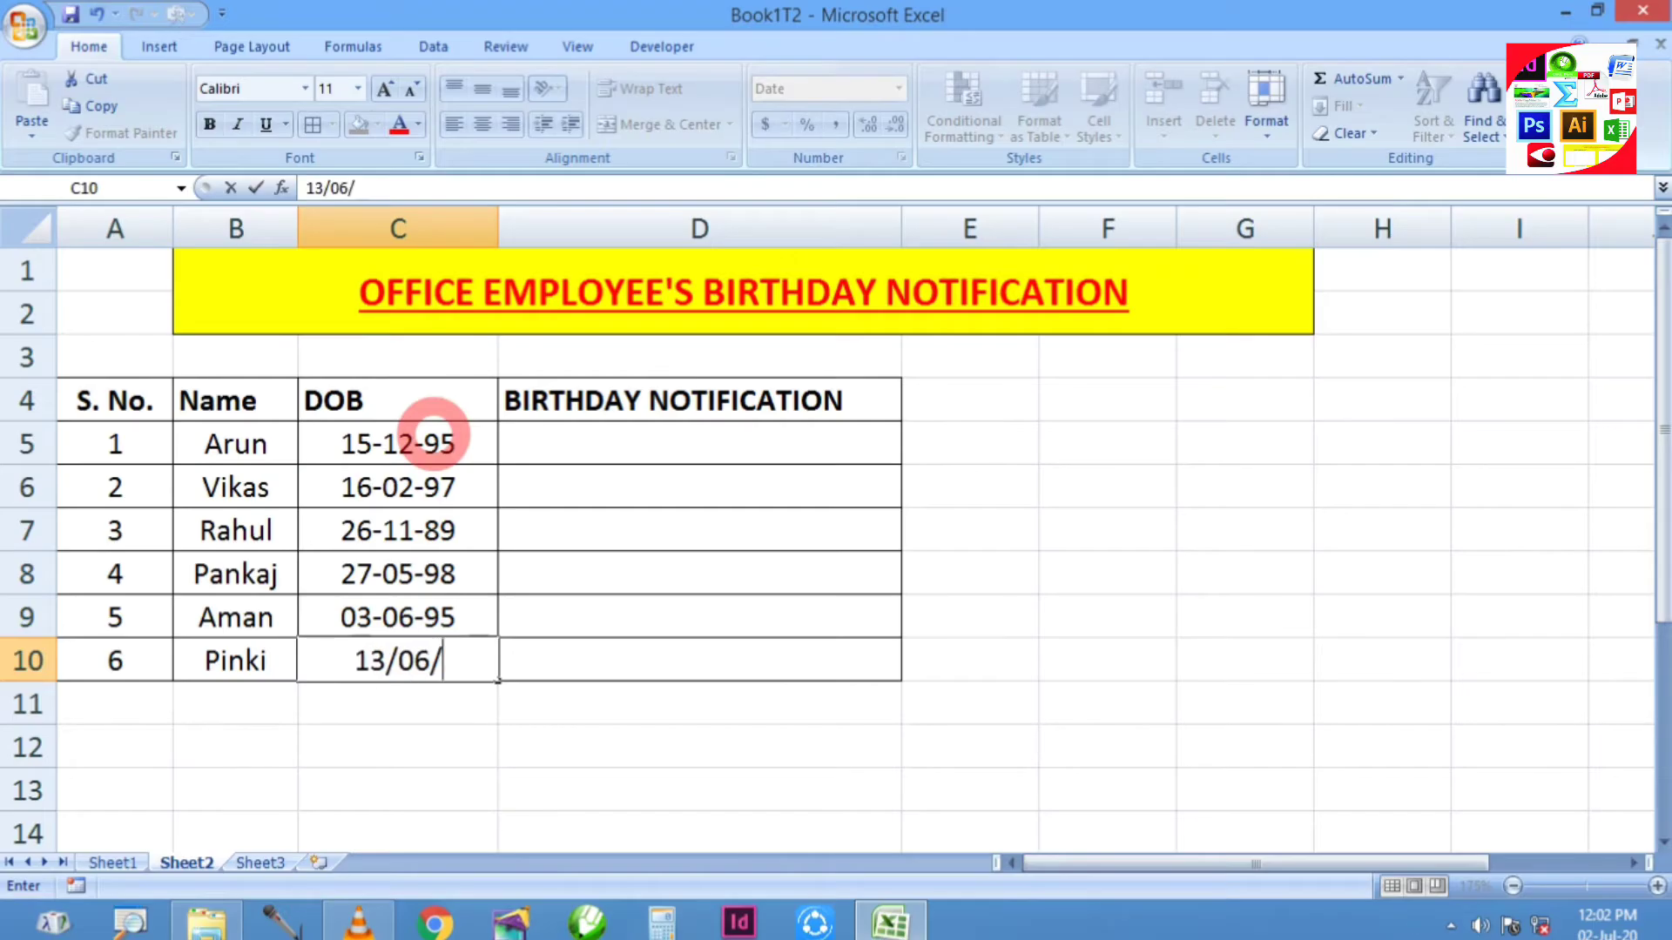
text(1996)
key(Return)
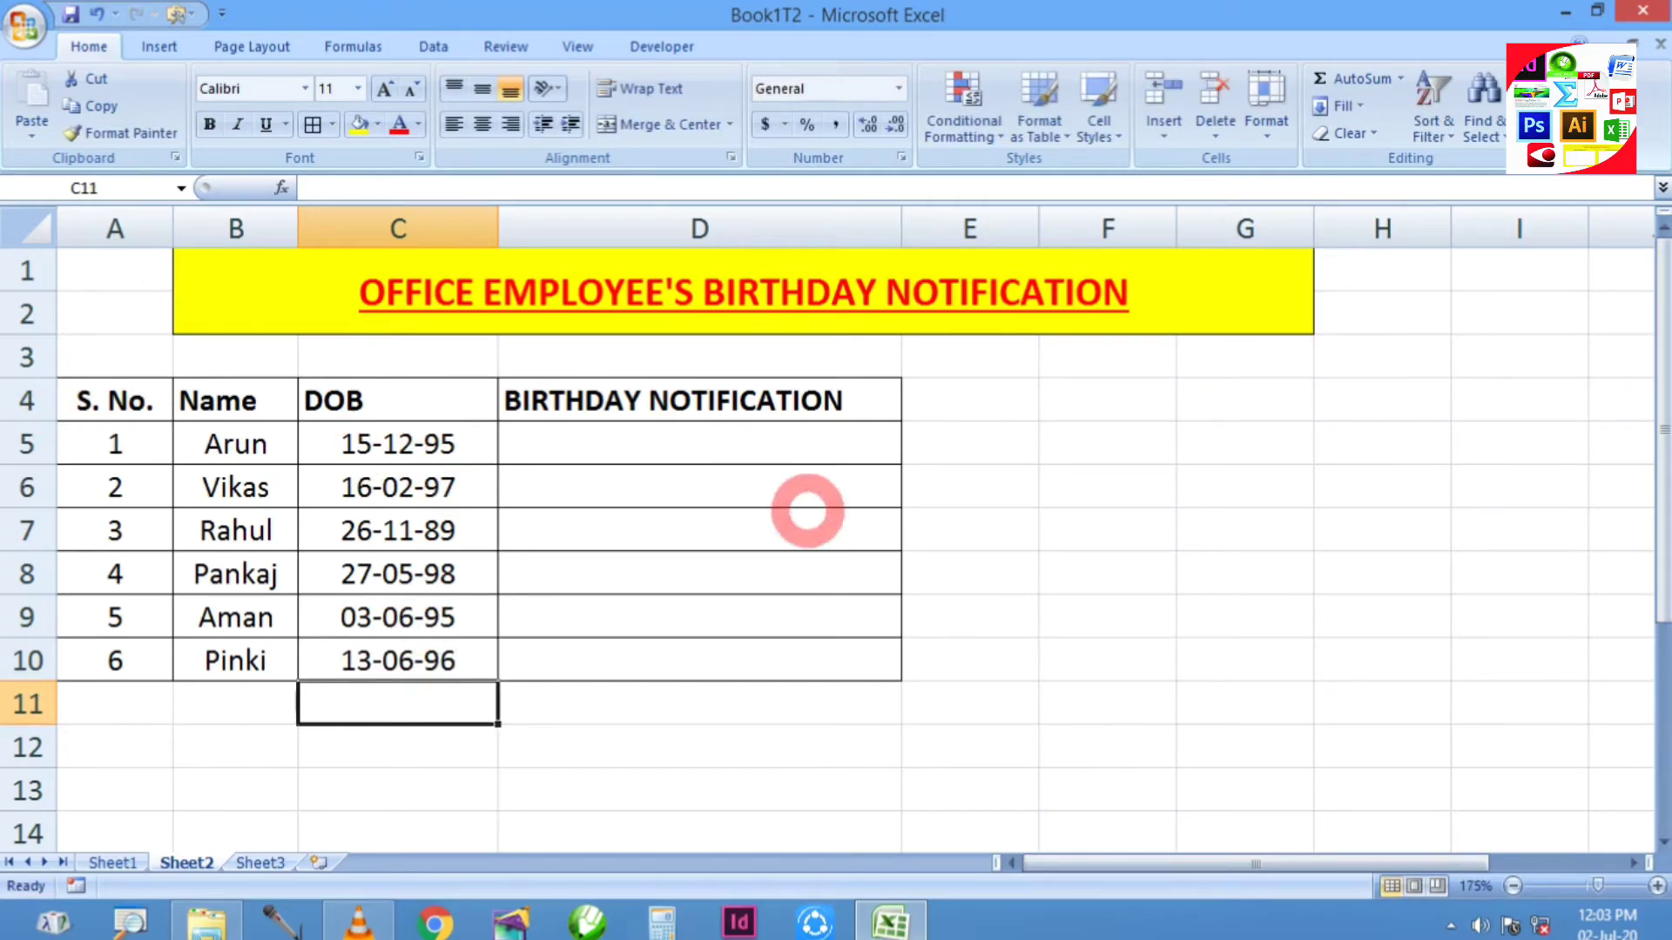
In D5, begin =IF(DAY(C5)&MONTH(C5) to combine the birth day and month.
click(694, 439)
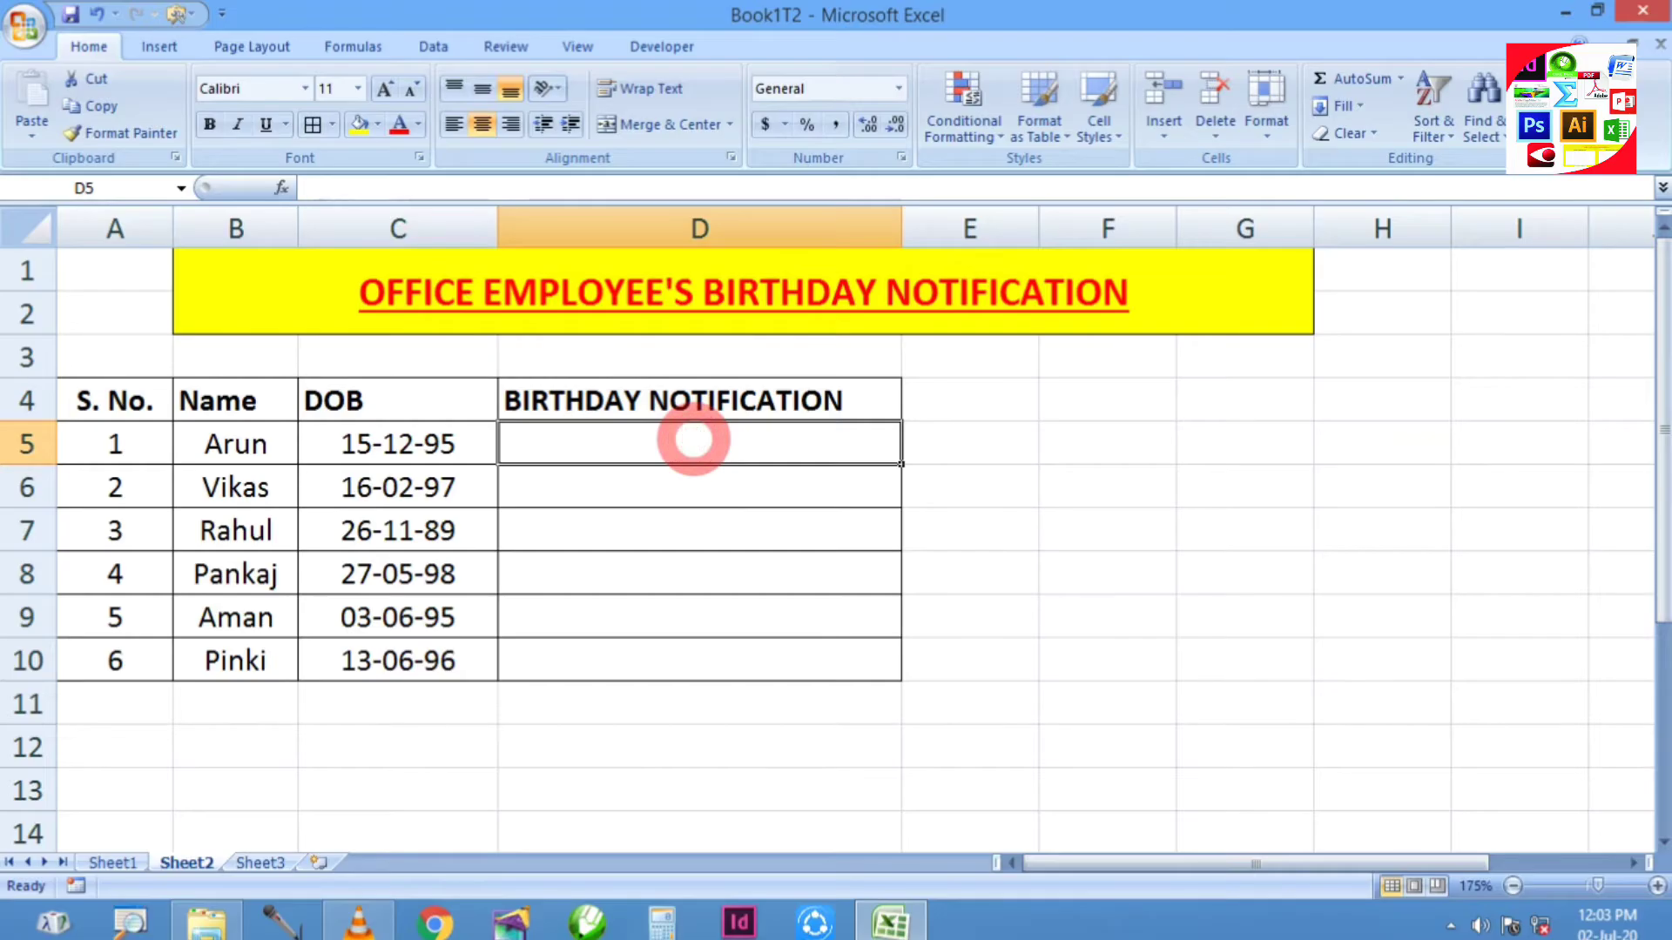
text(=)
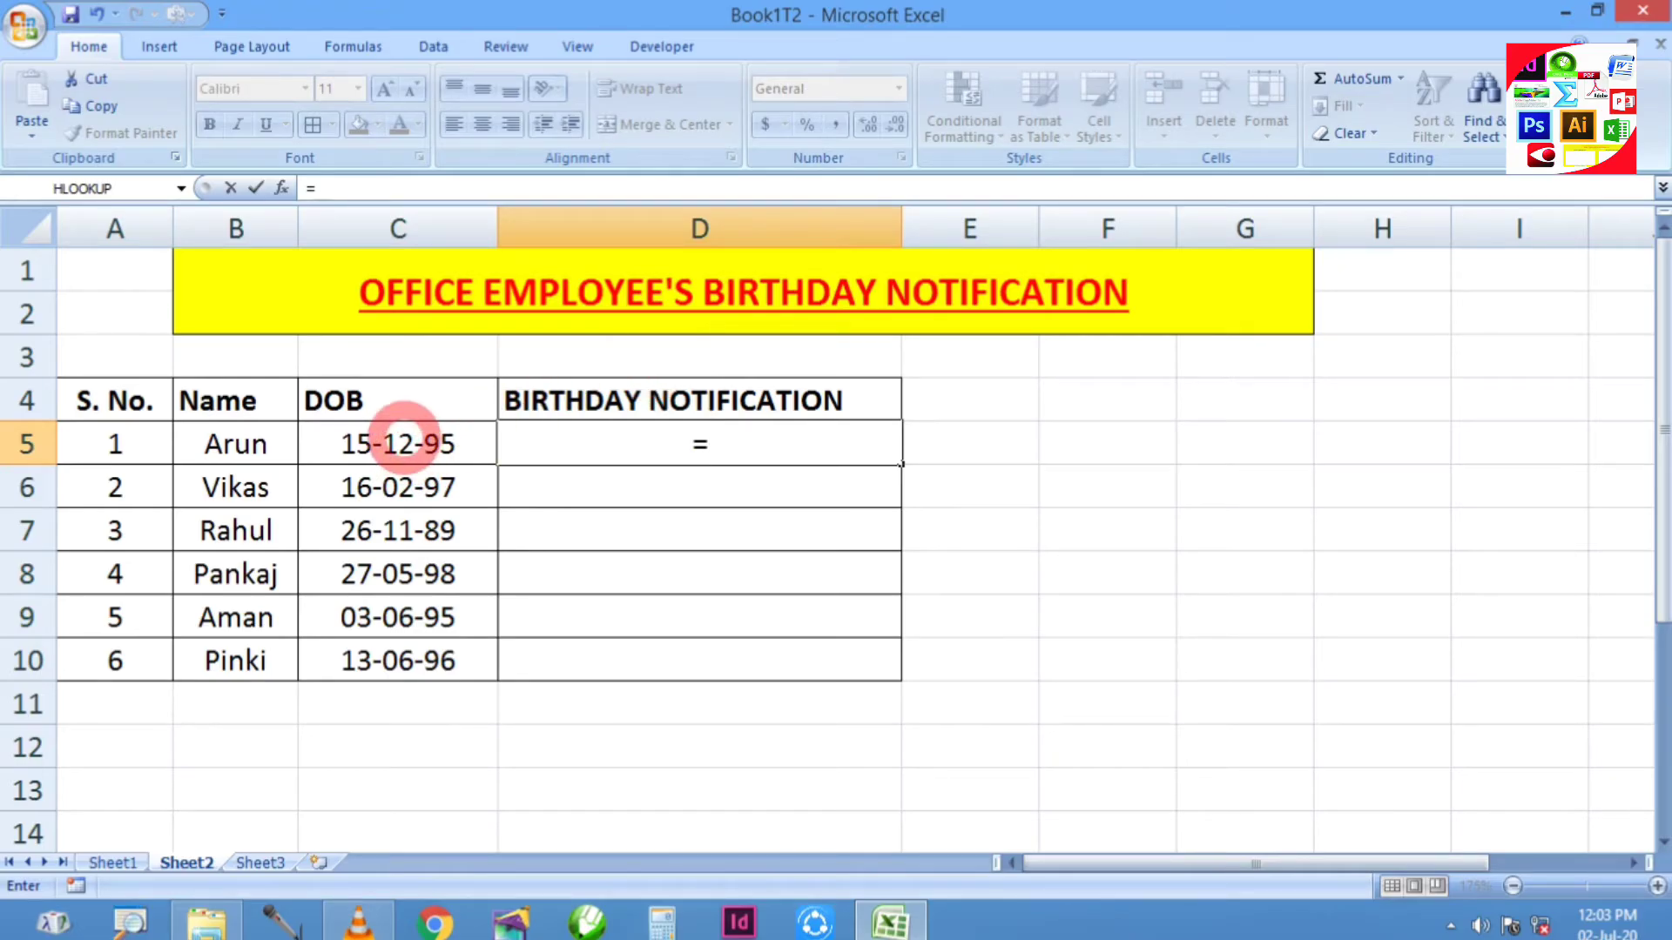
text(IF)
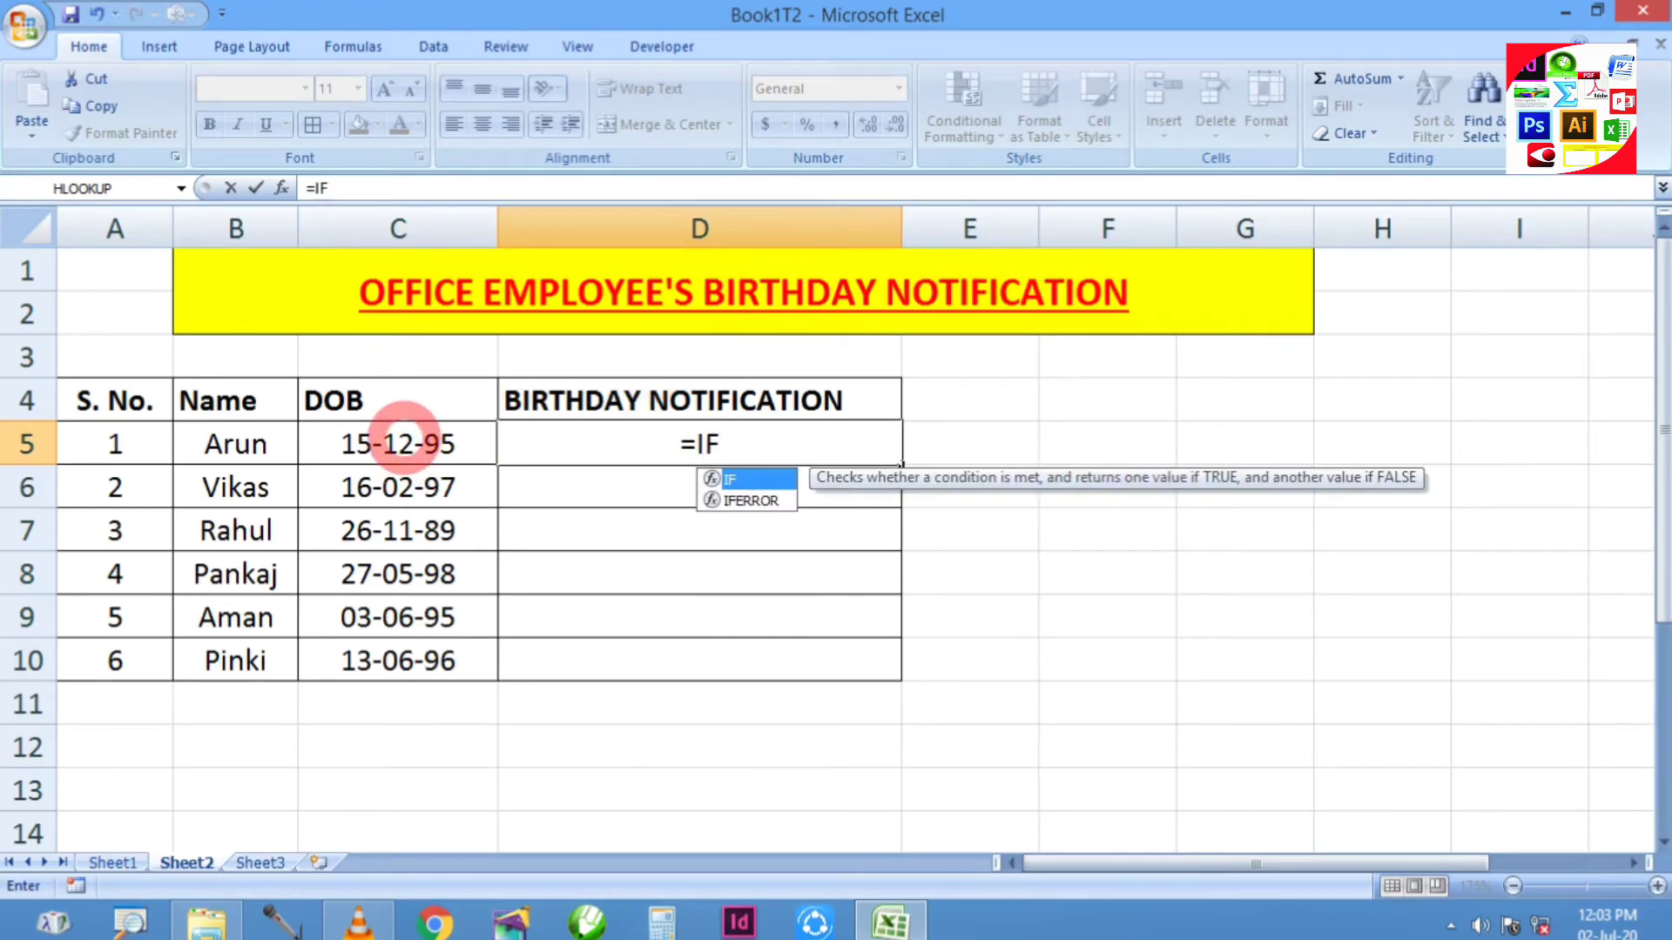
text(()
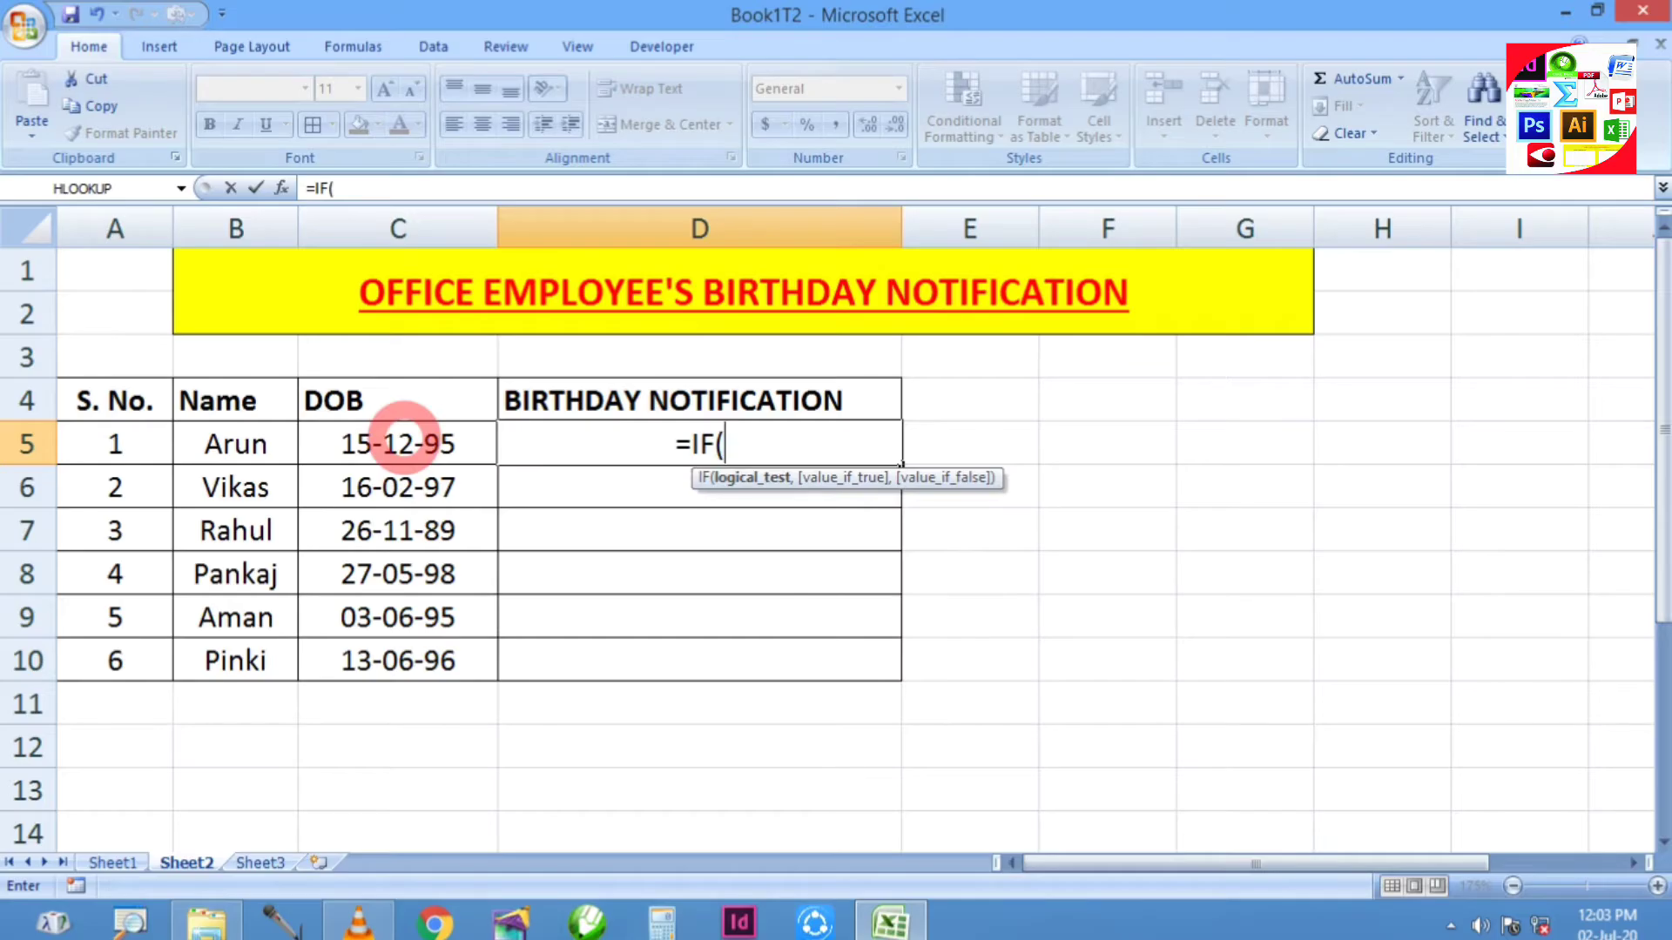
text(DAY)
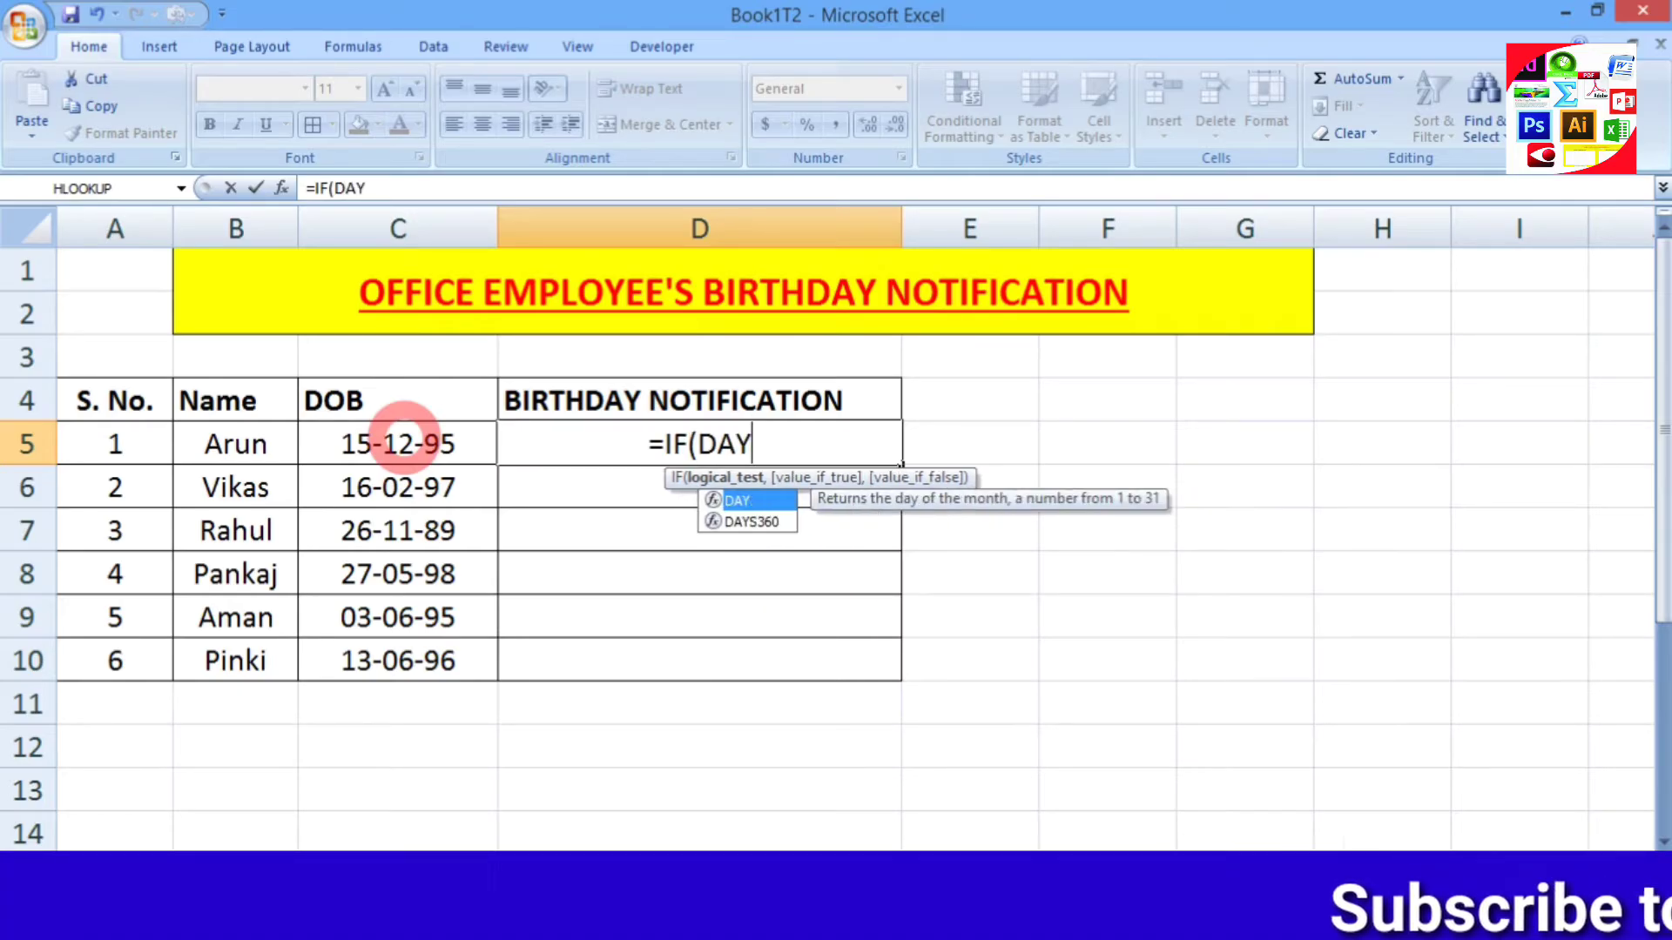
text(()
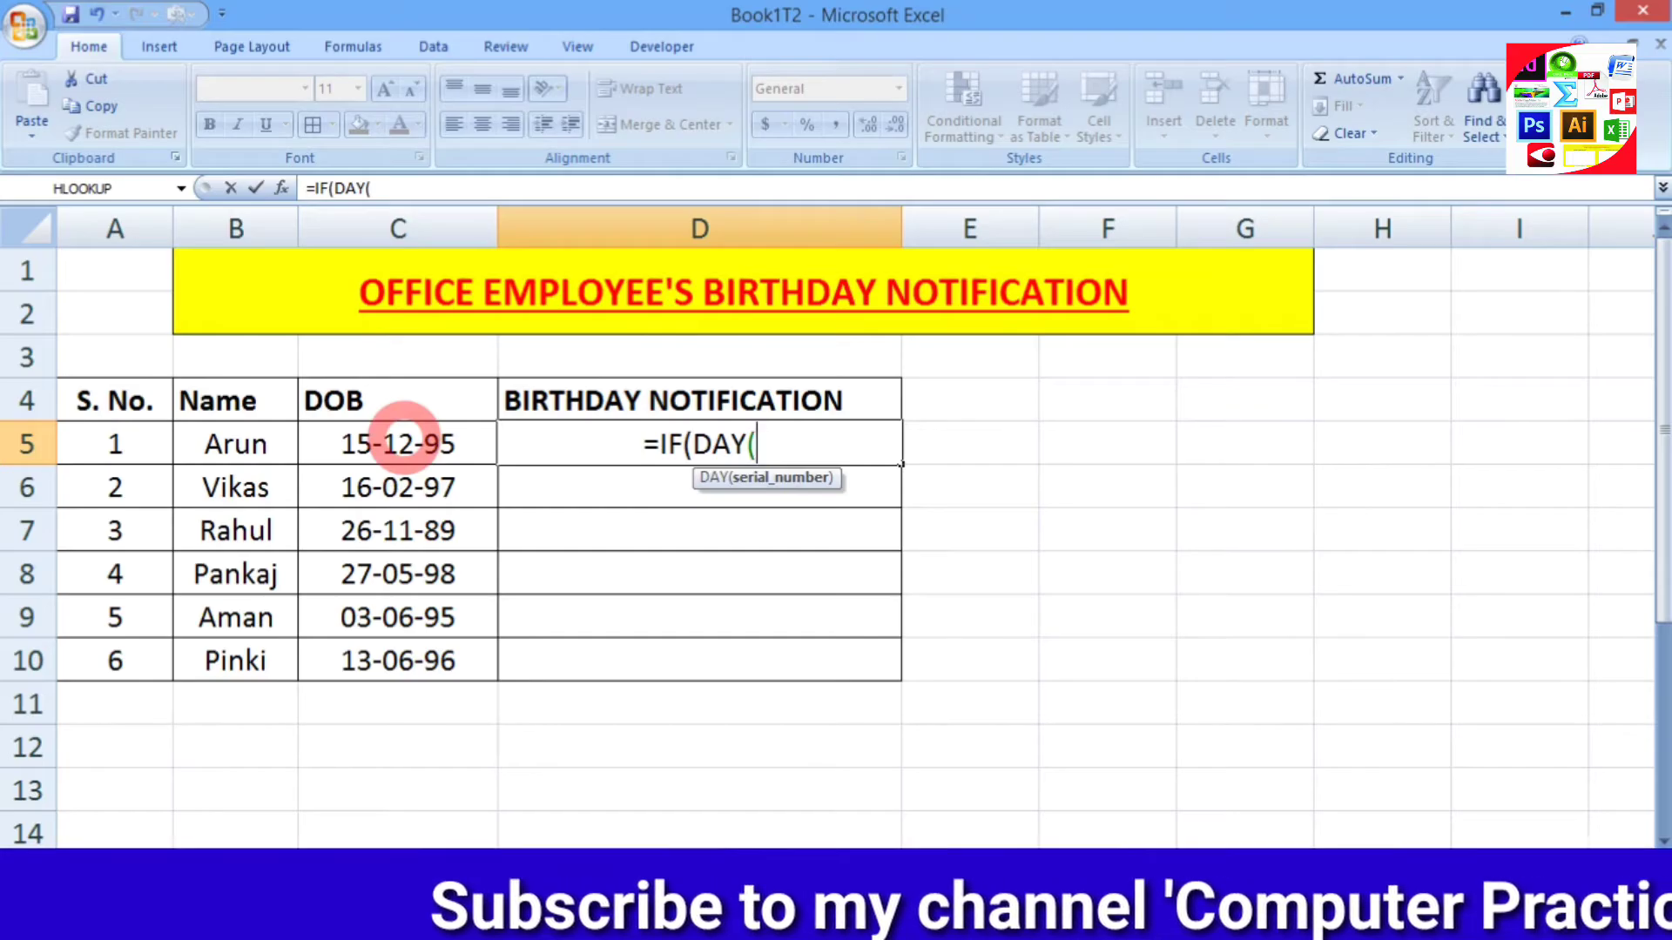
click(348, 438)
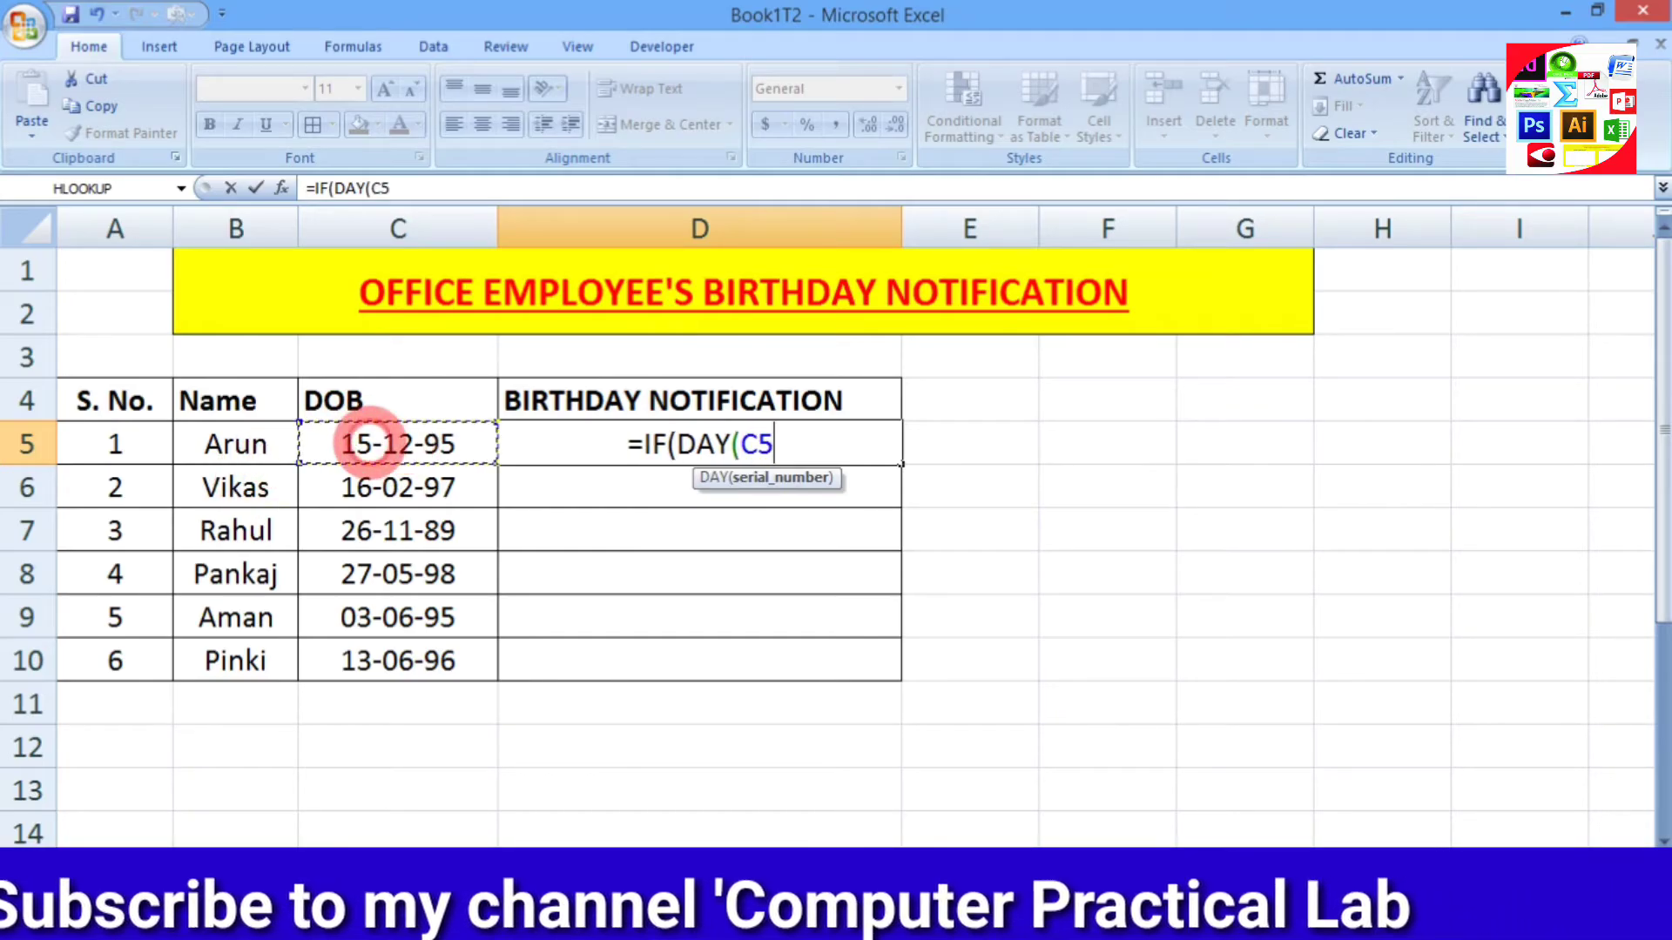
text())
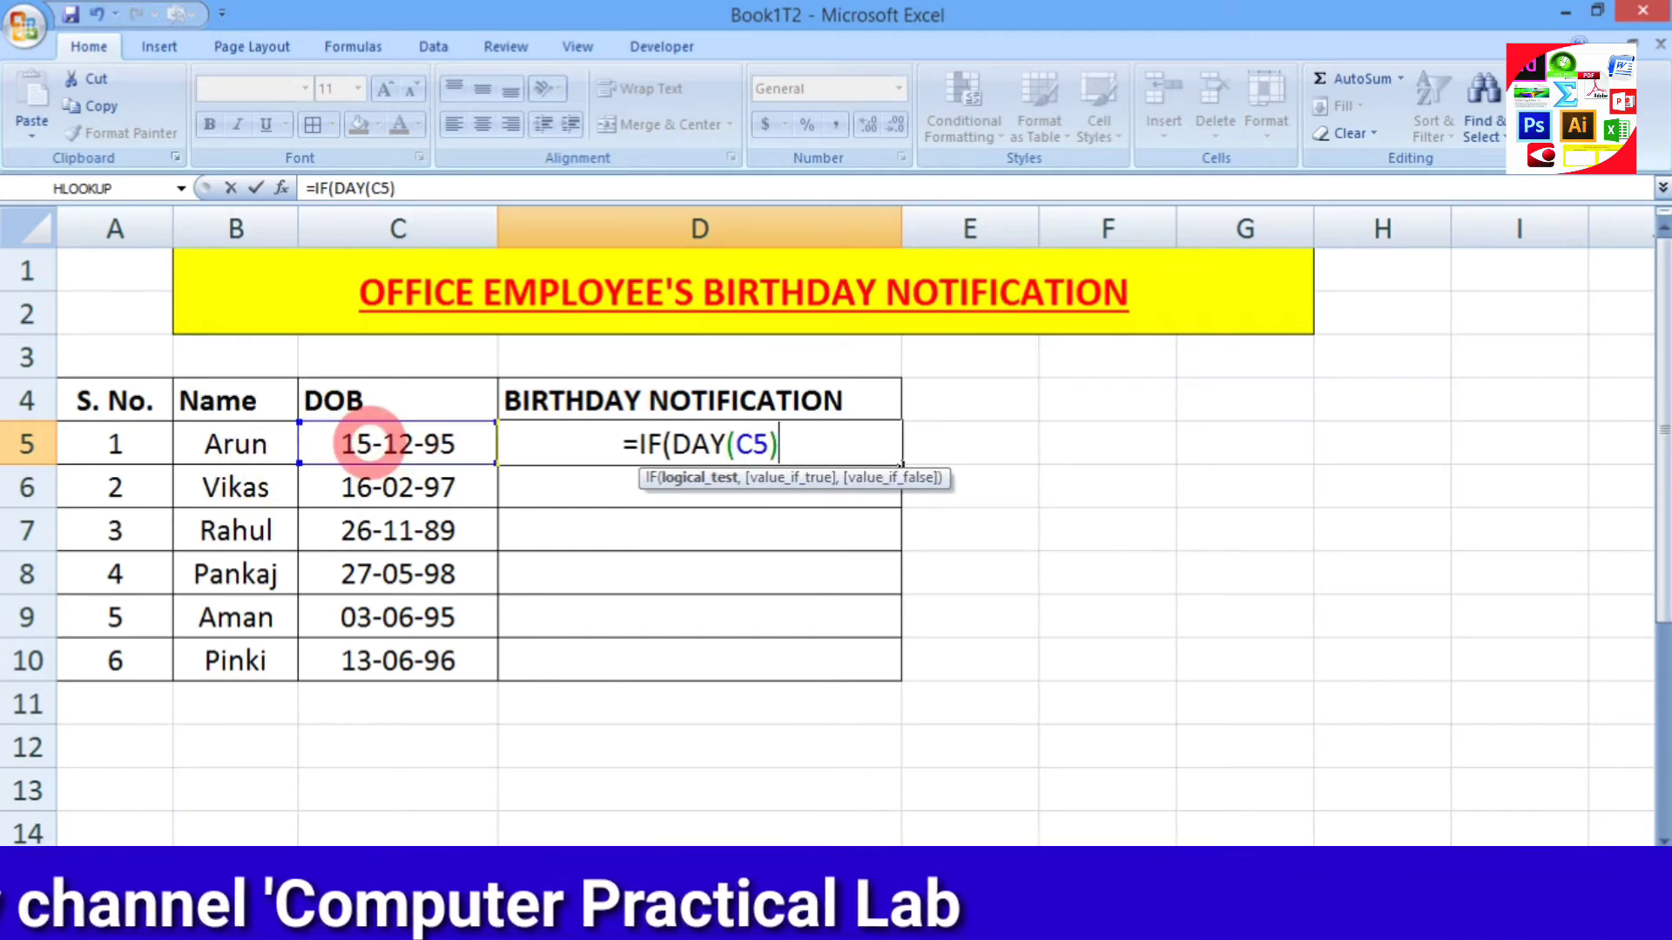
text(&)
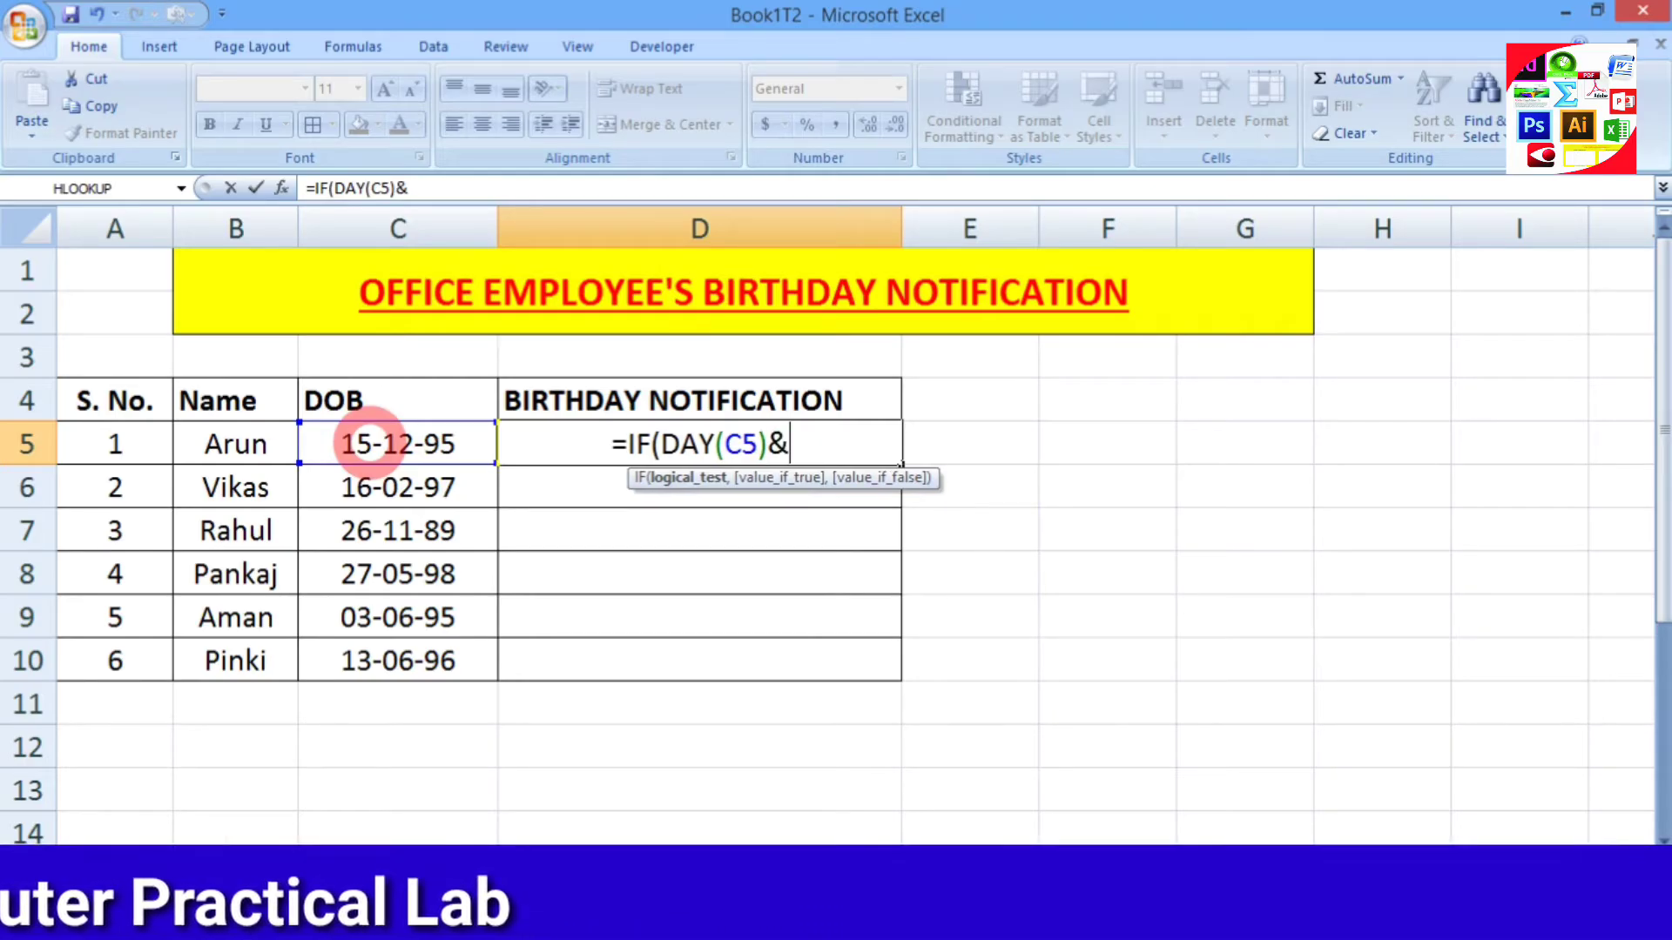
text(MONTH)
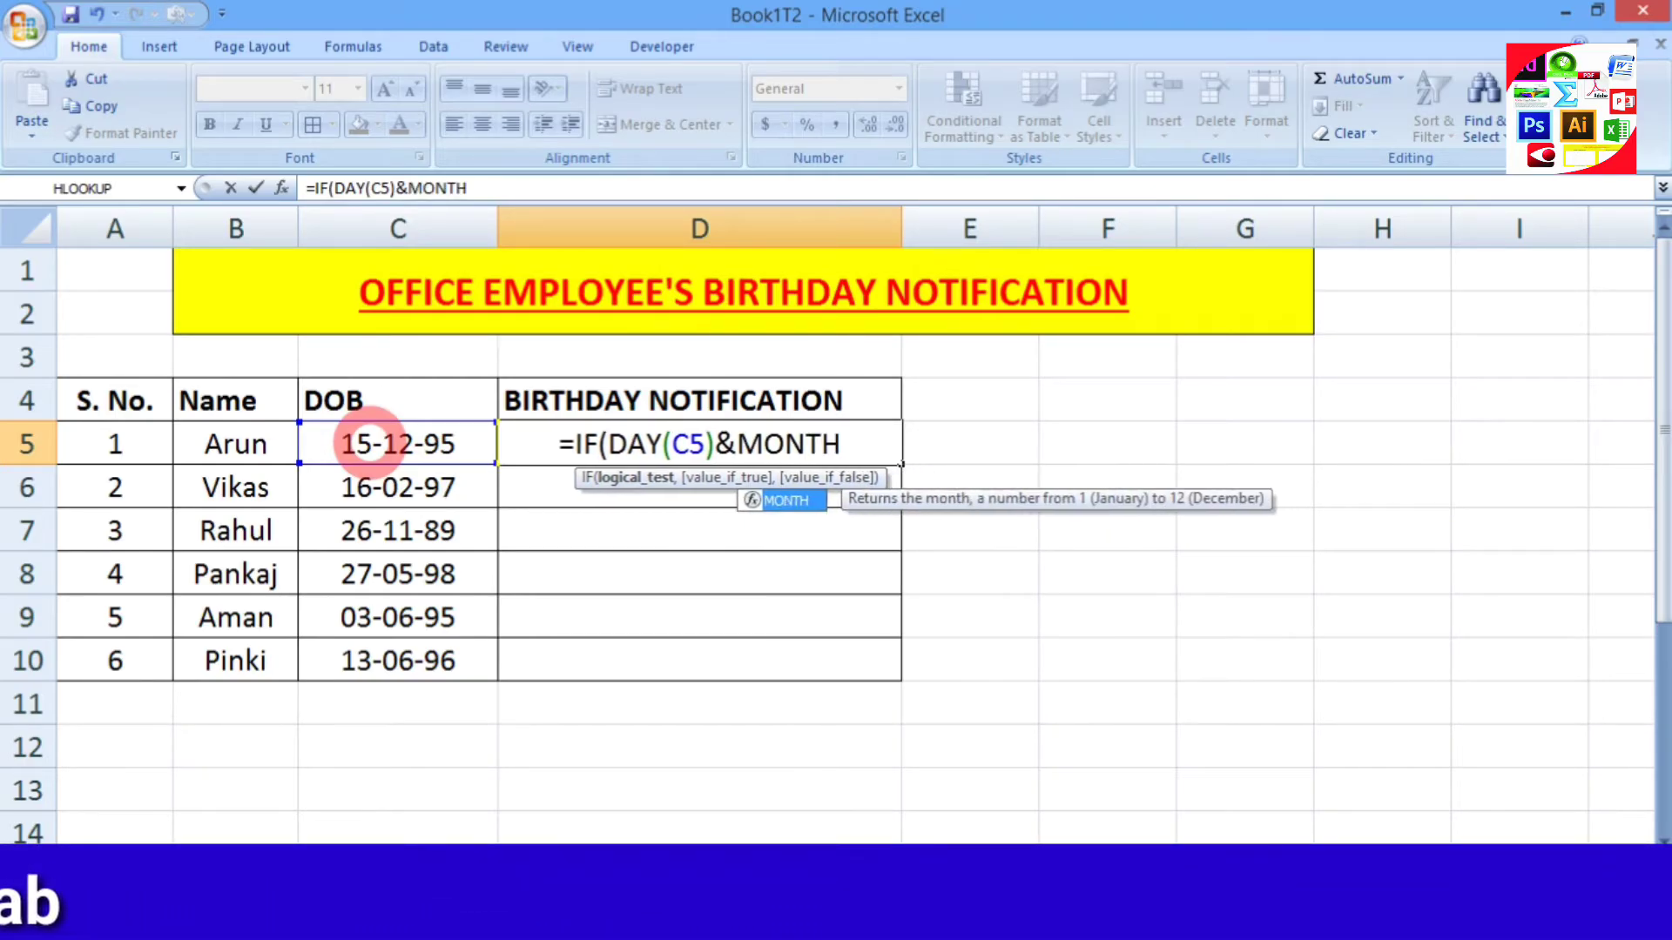
text(()
click(366, 442)
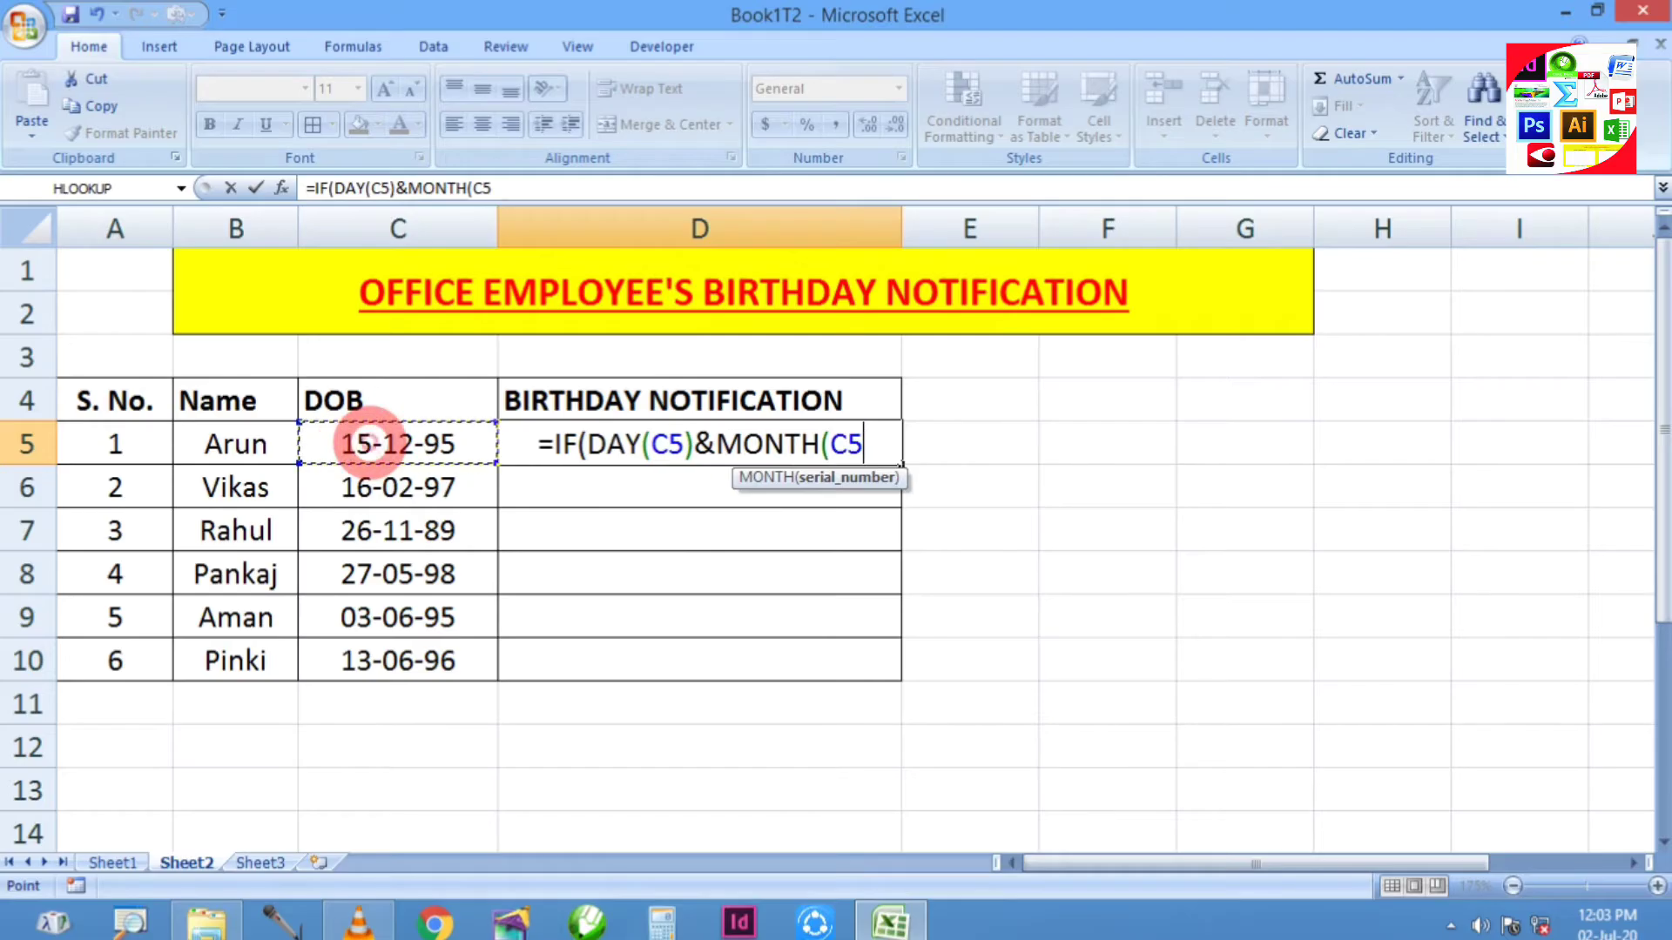
Compare with today's day and month, returning "HAPPY BIRTHDAY"&B5 or "NO STATUS".
text())
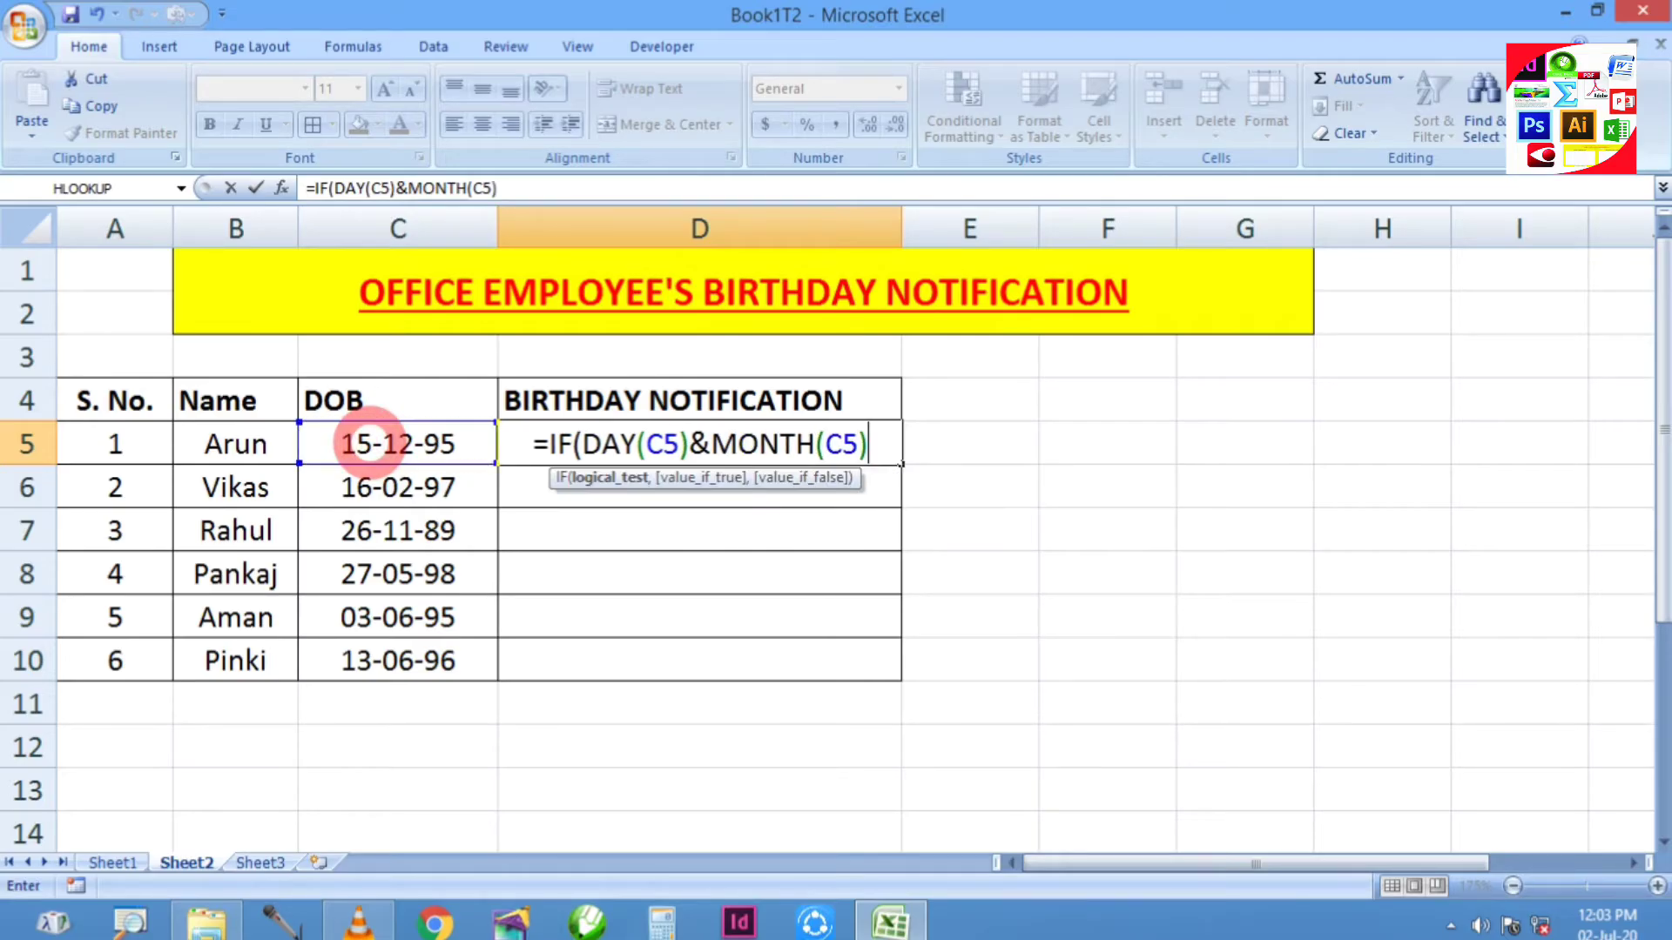
text(=D)
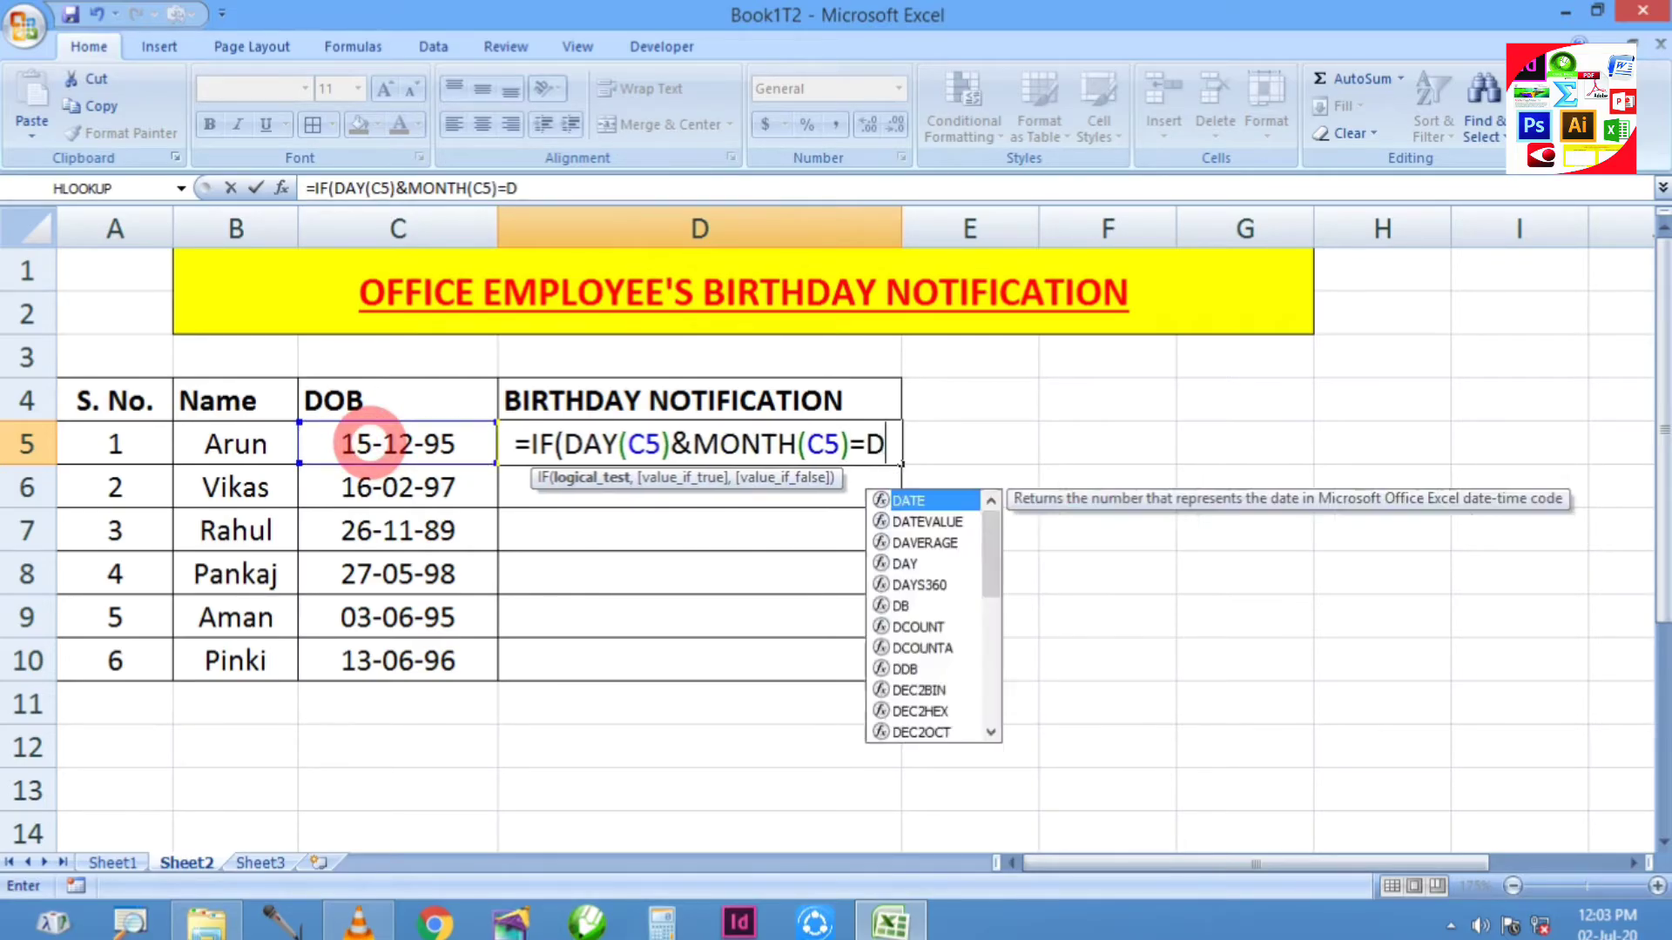
text(AY(TODA)
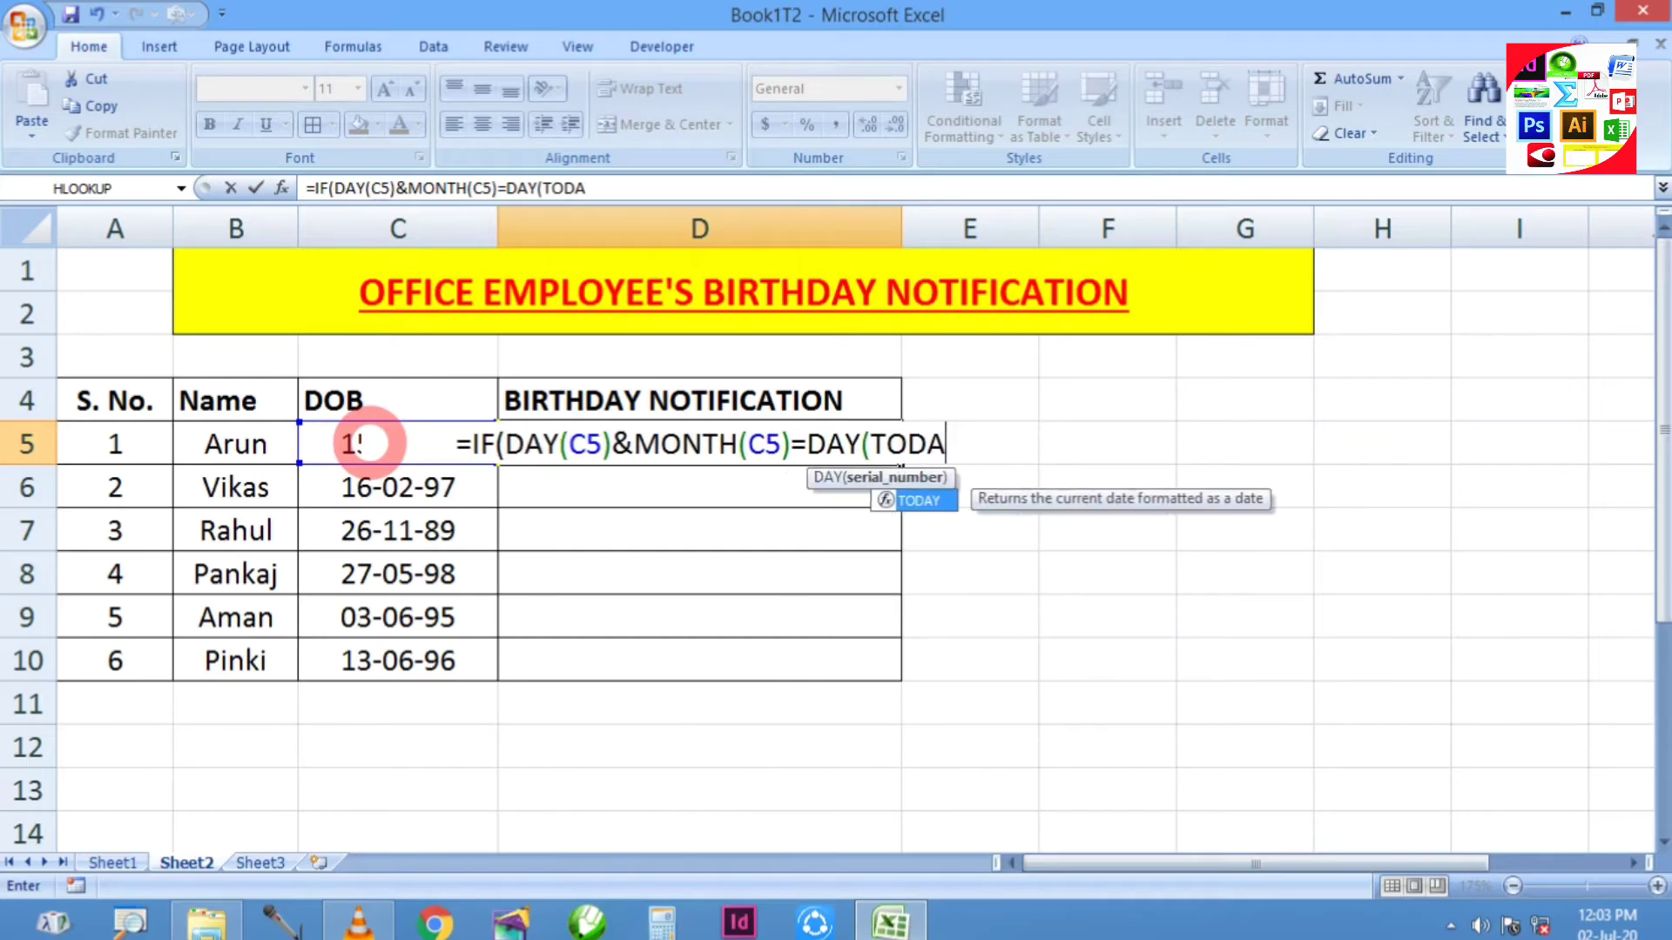
text(Y()))
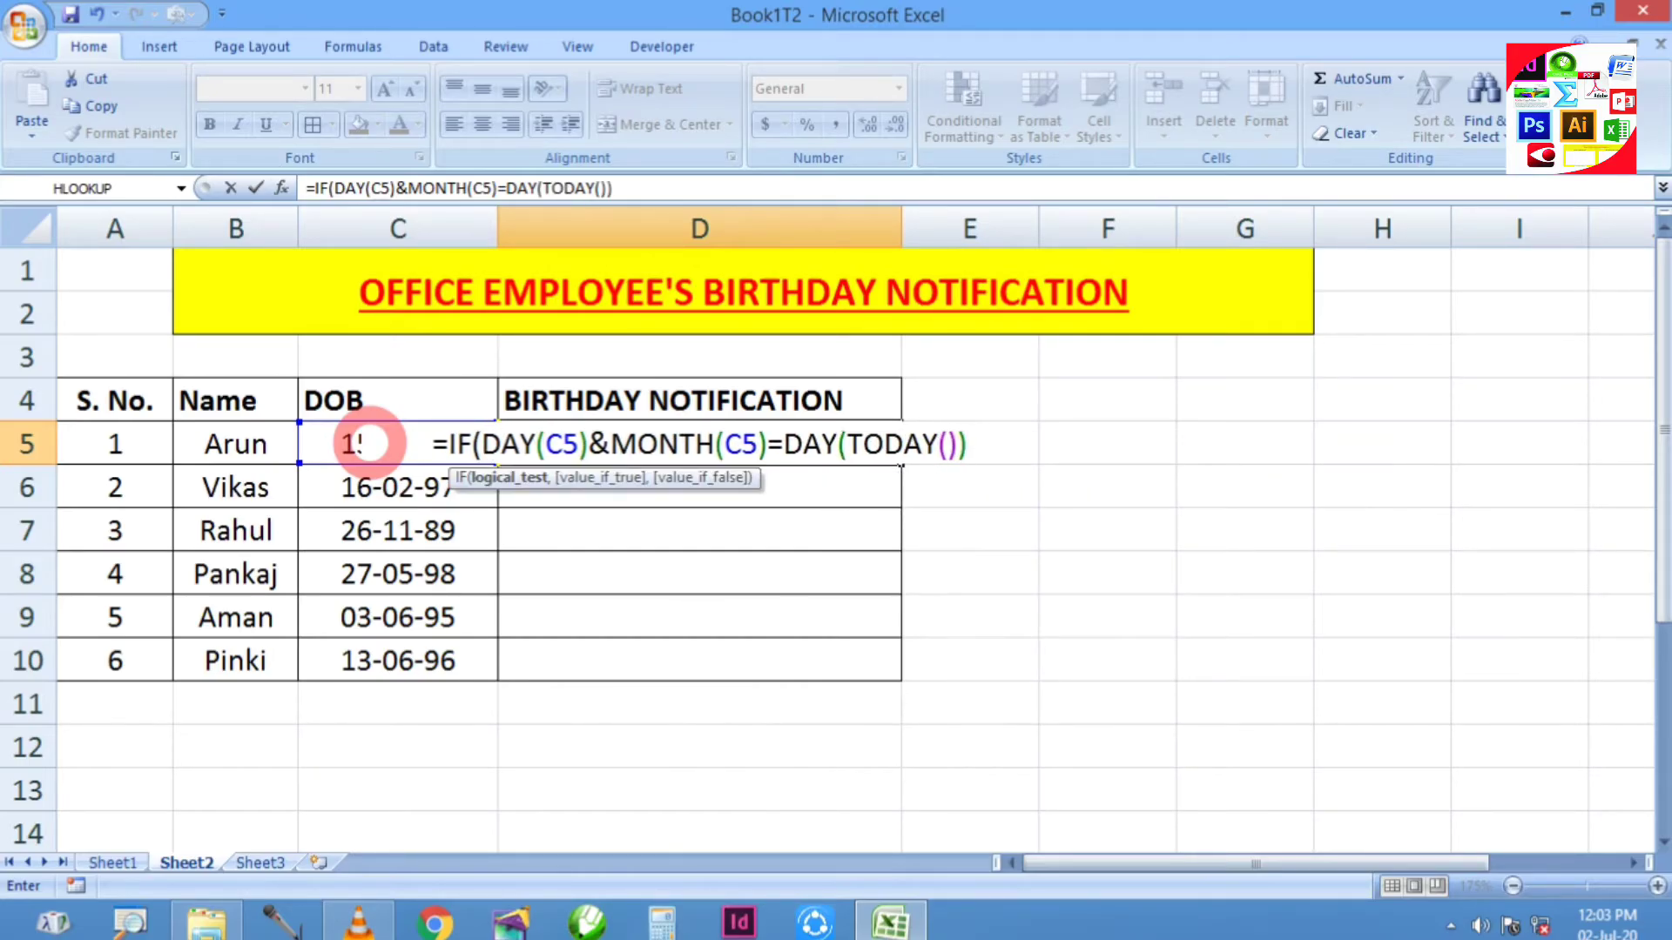
text(&MONTH(TODAY()))
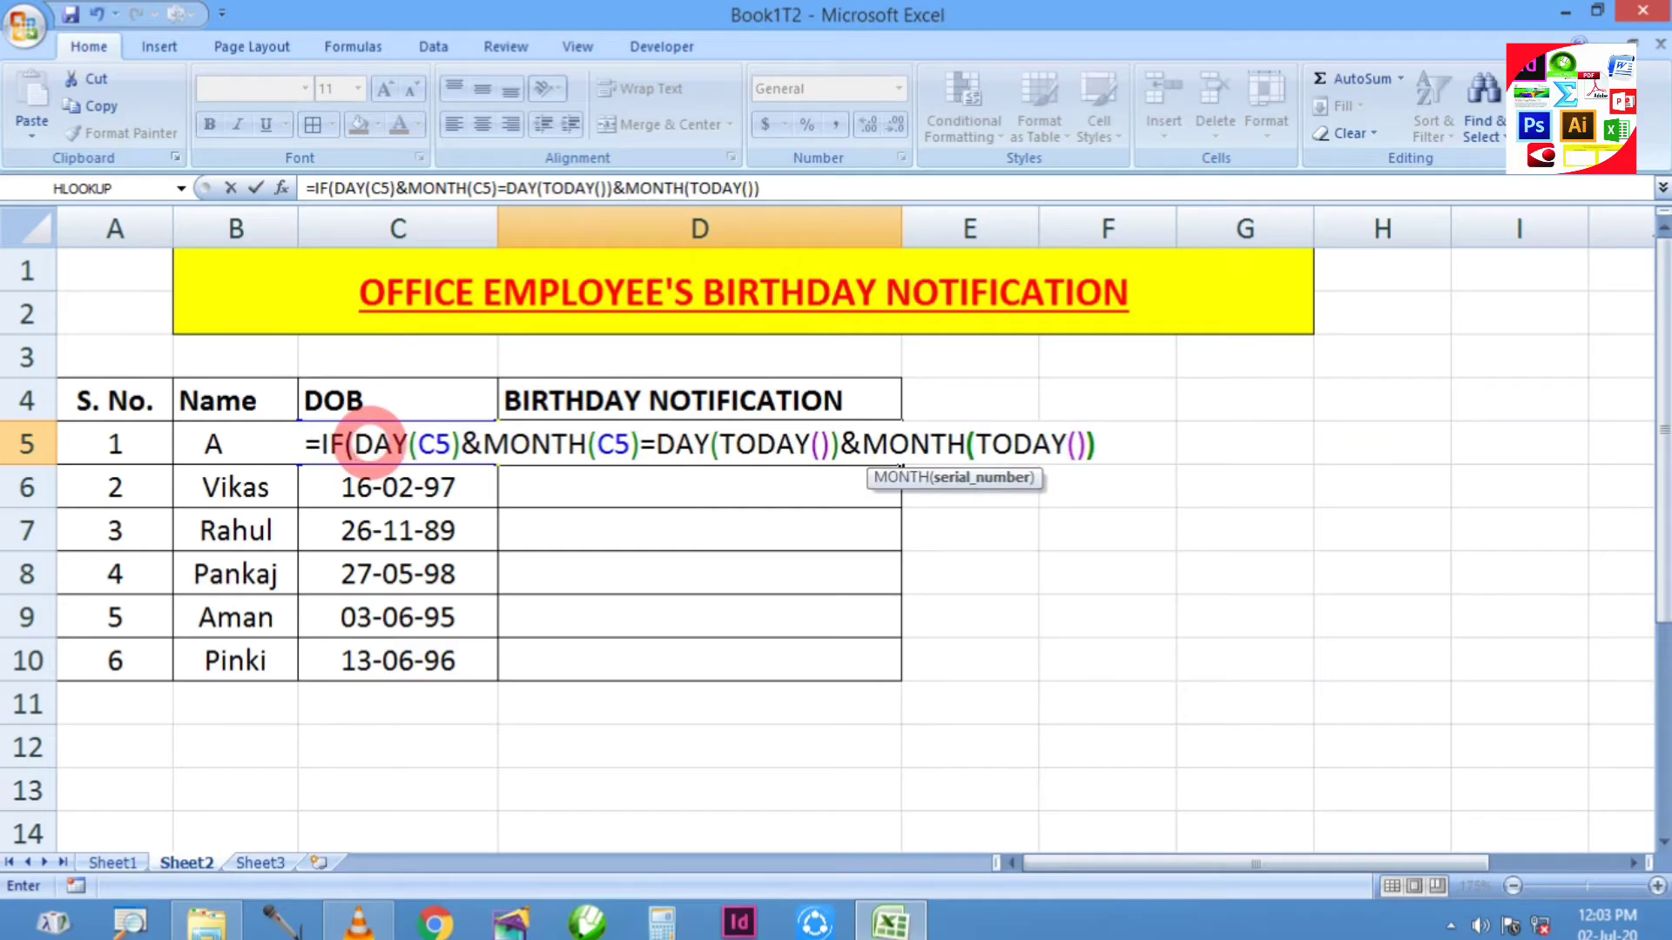
text(,)
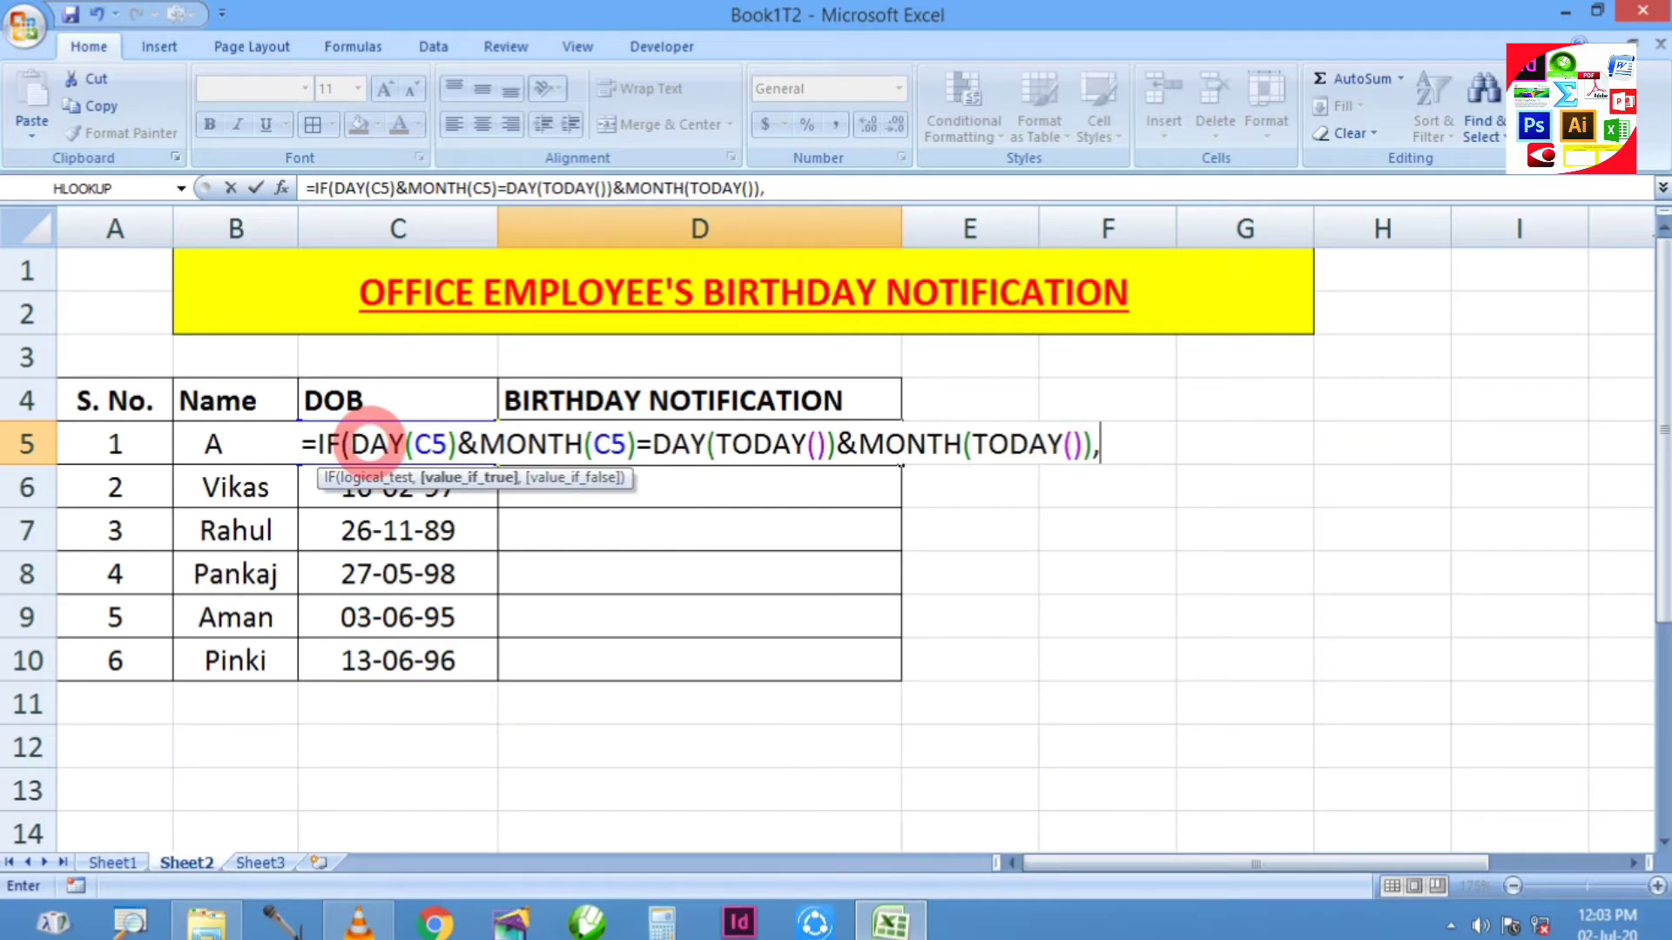
text(")
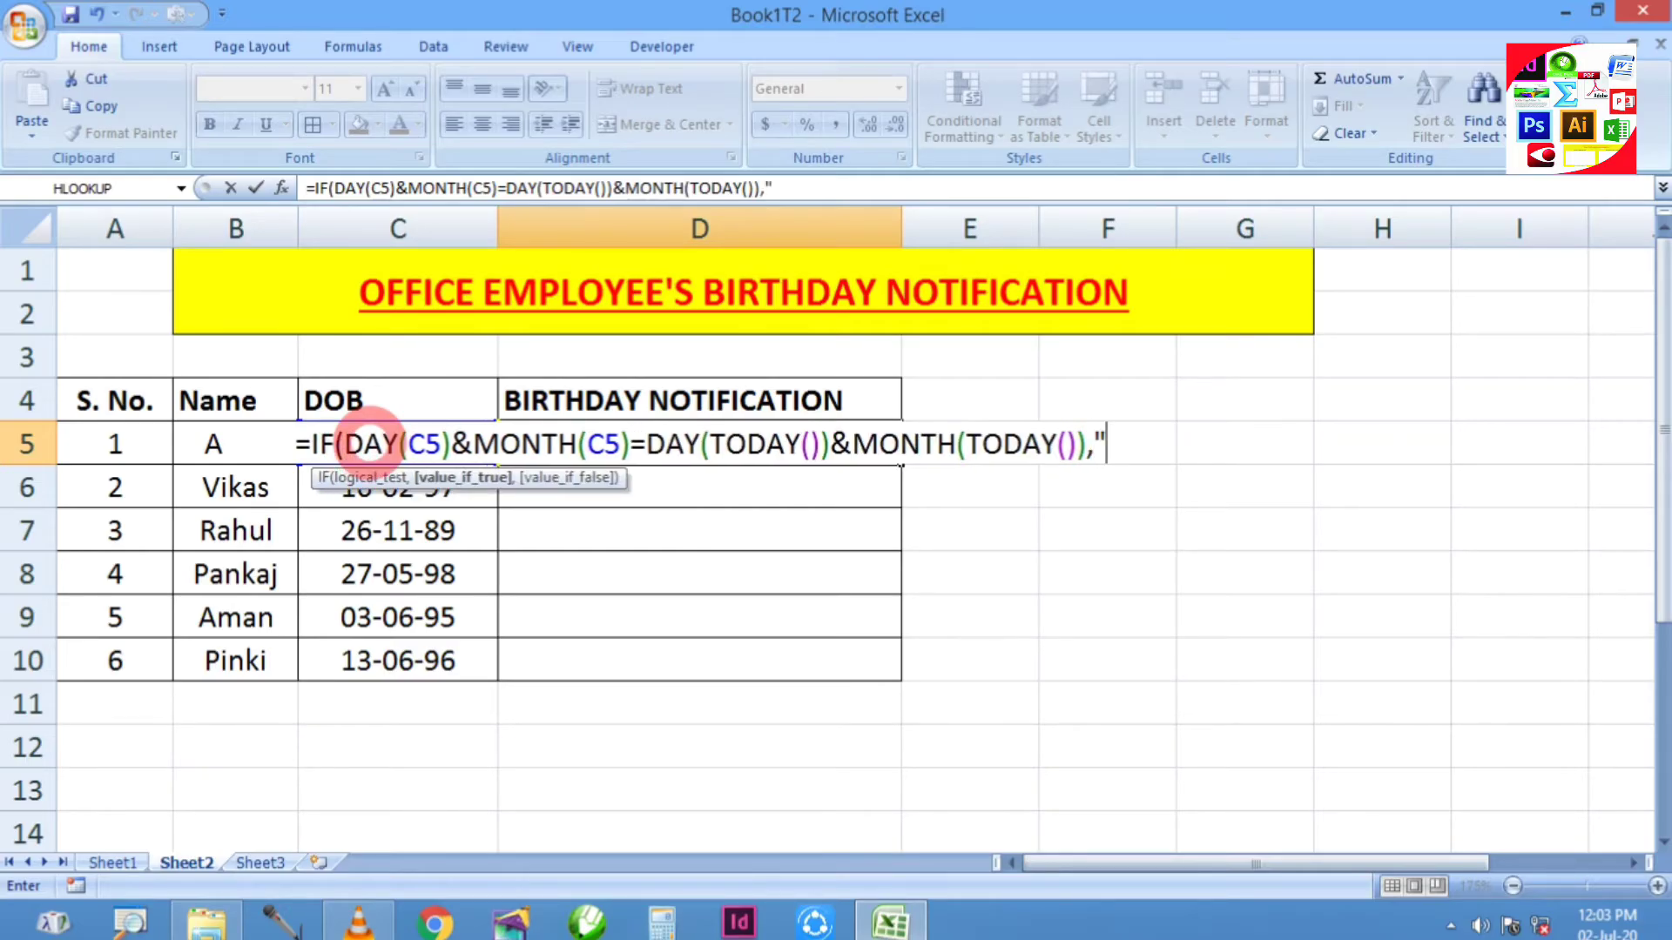
text(H)
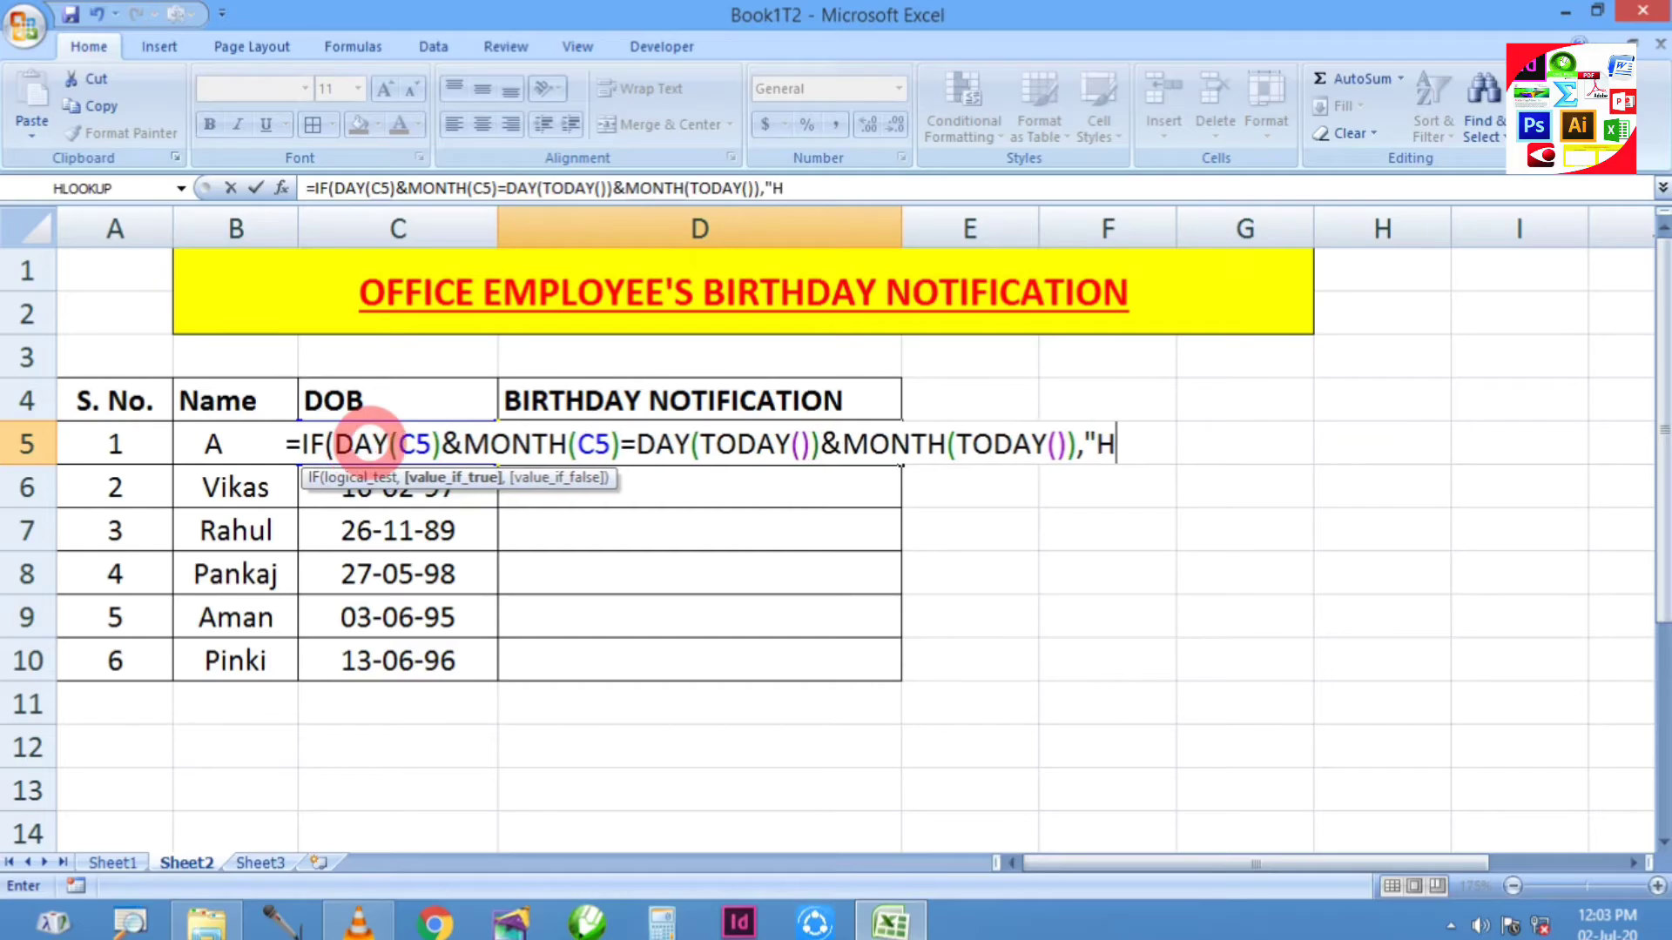
text(APPY BIRTH)
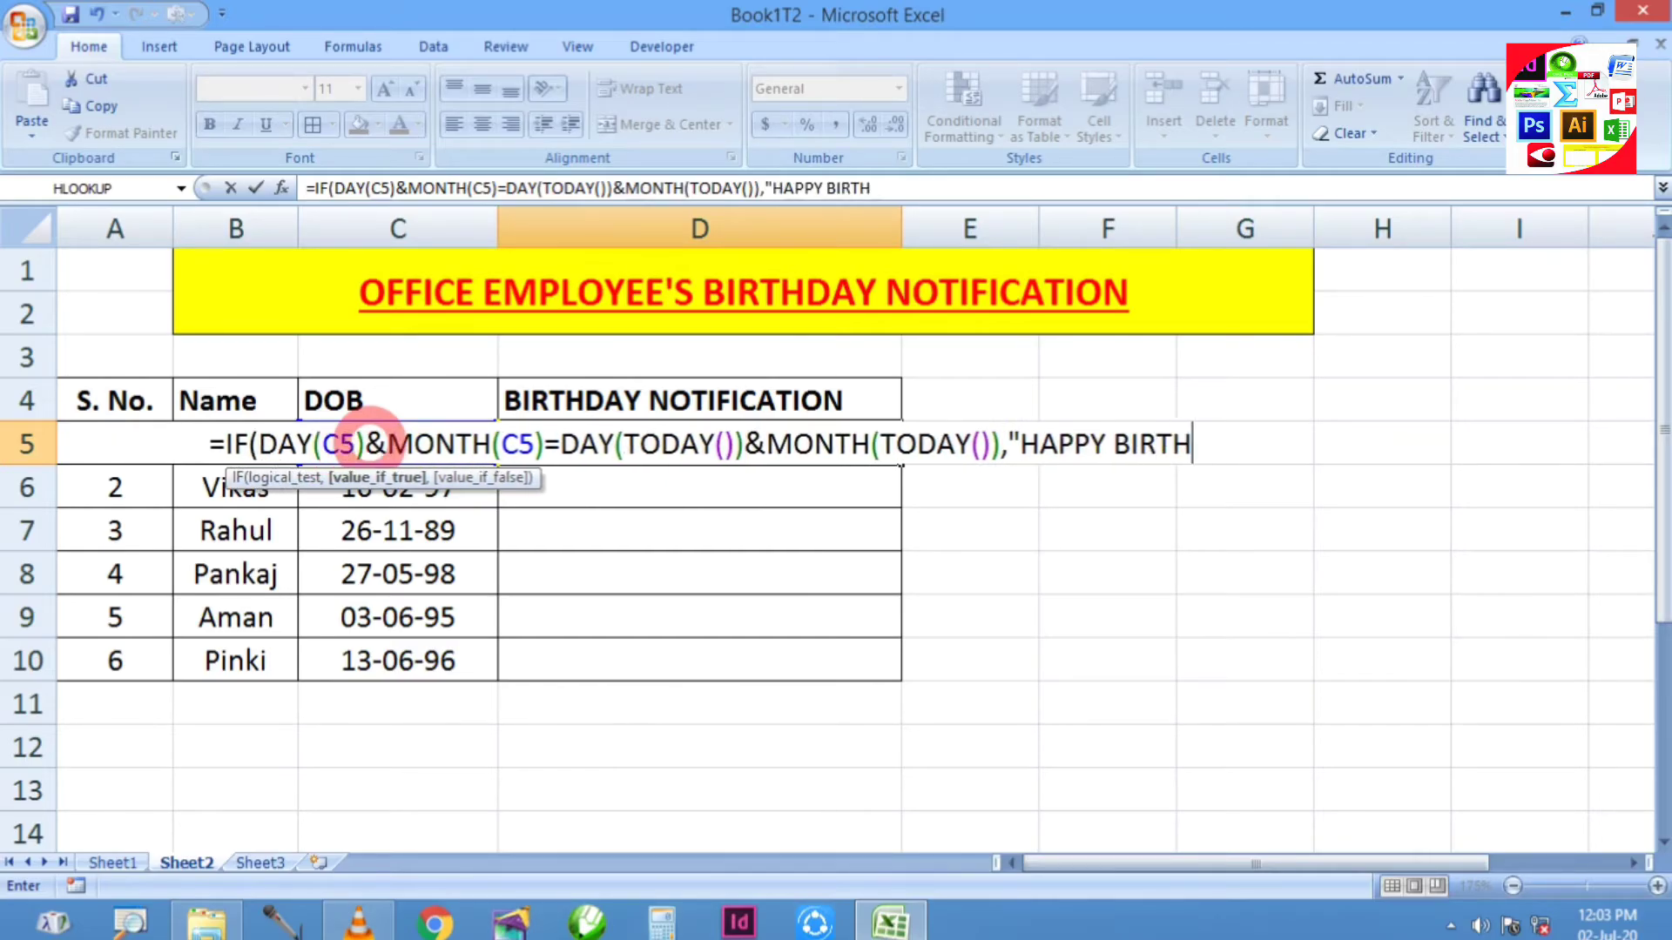
text(DAY")
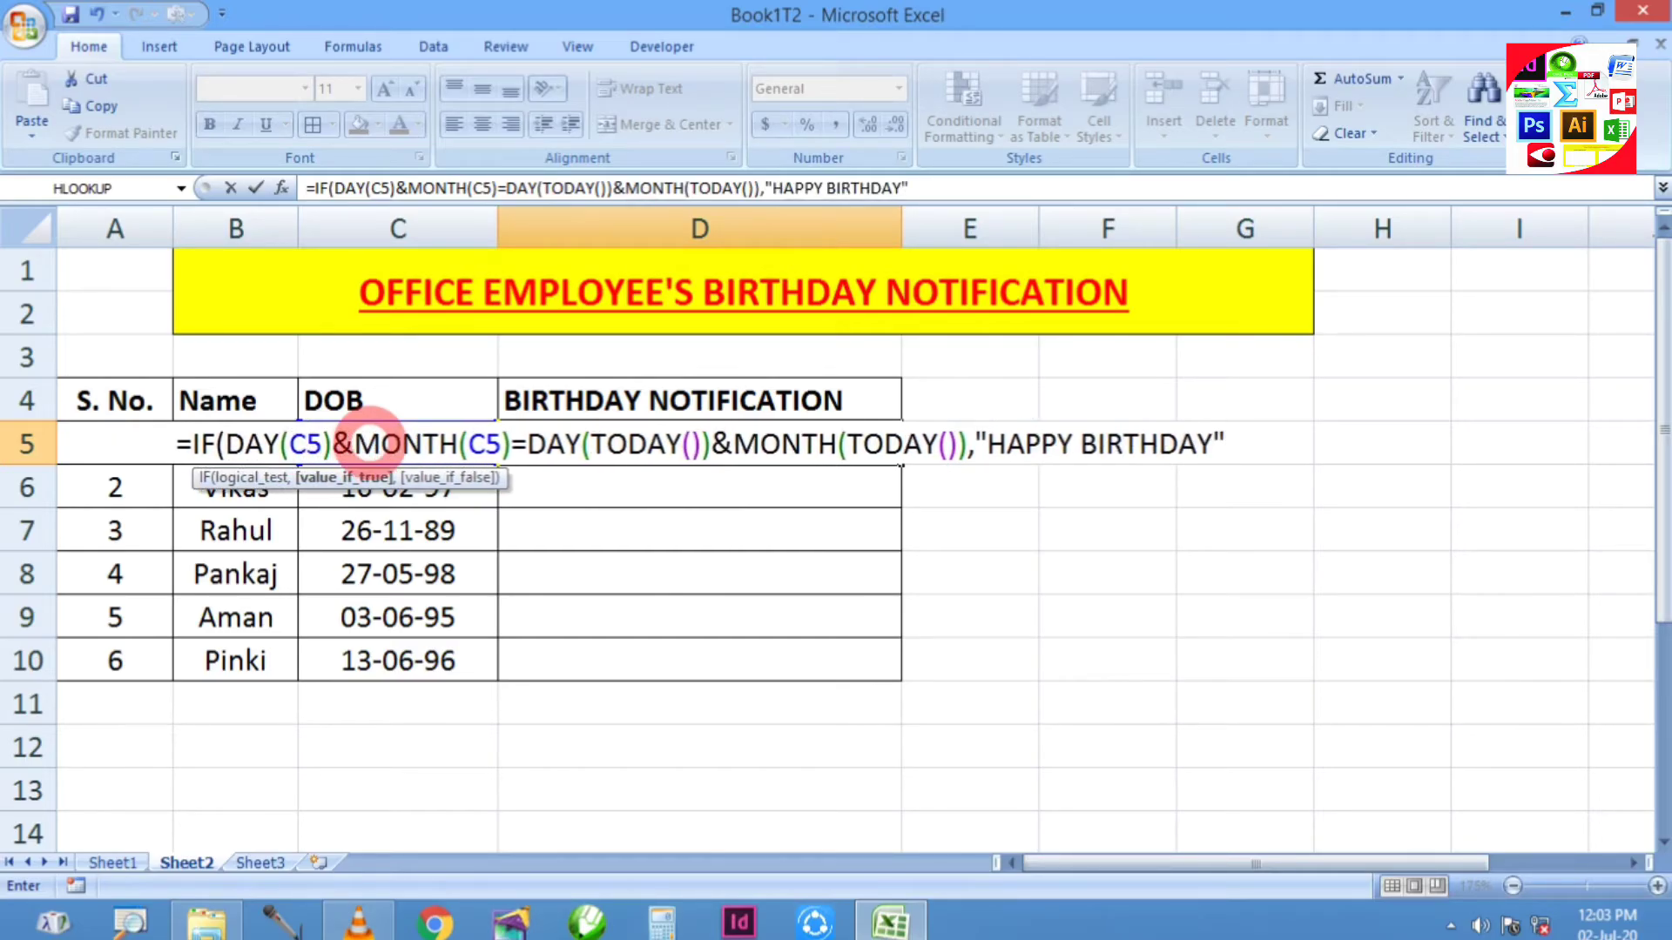
text(&)
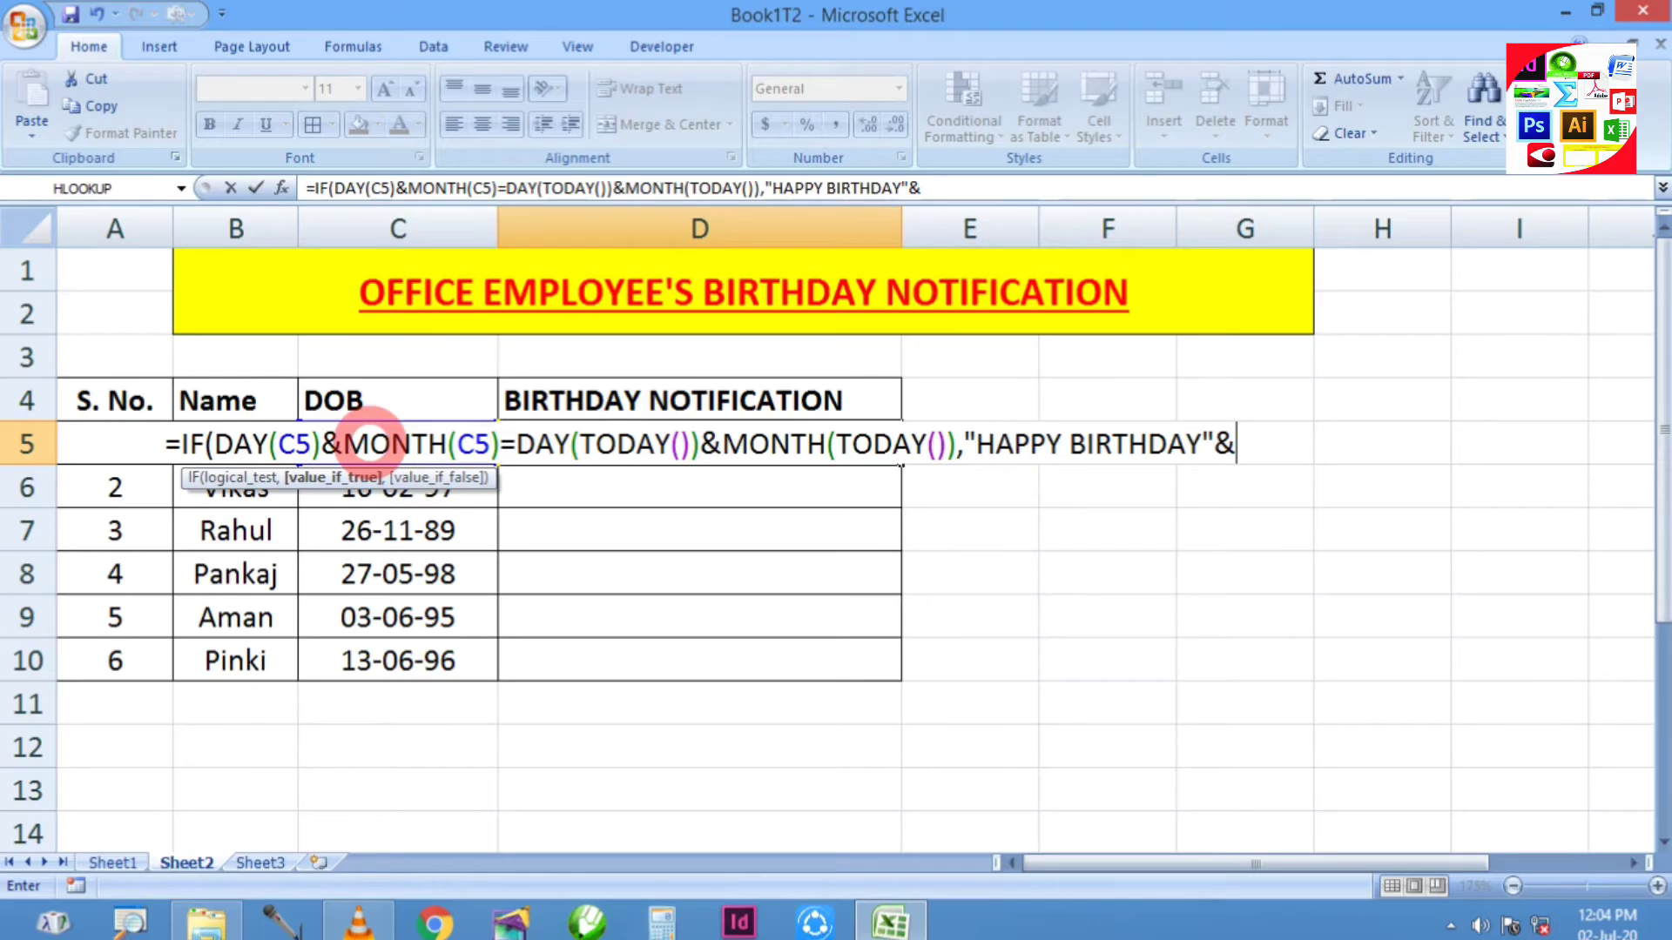
text(B)
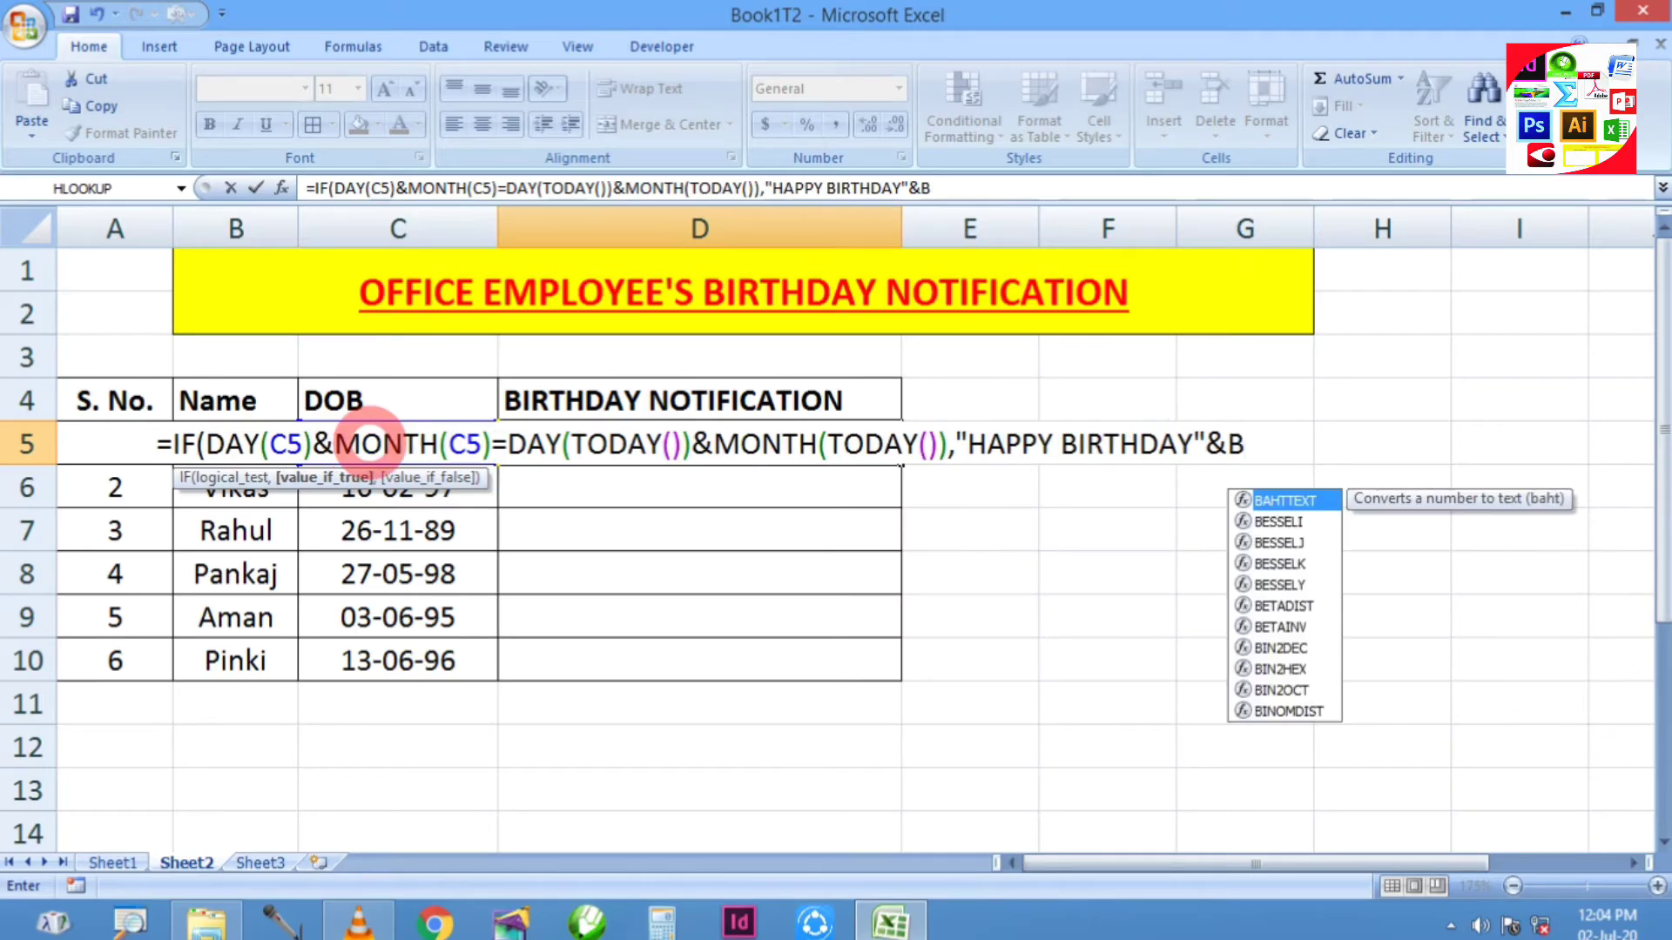
text(5)
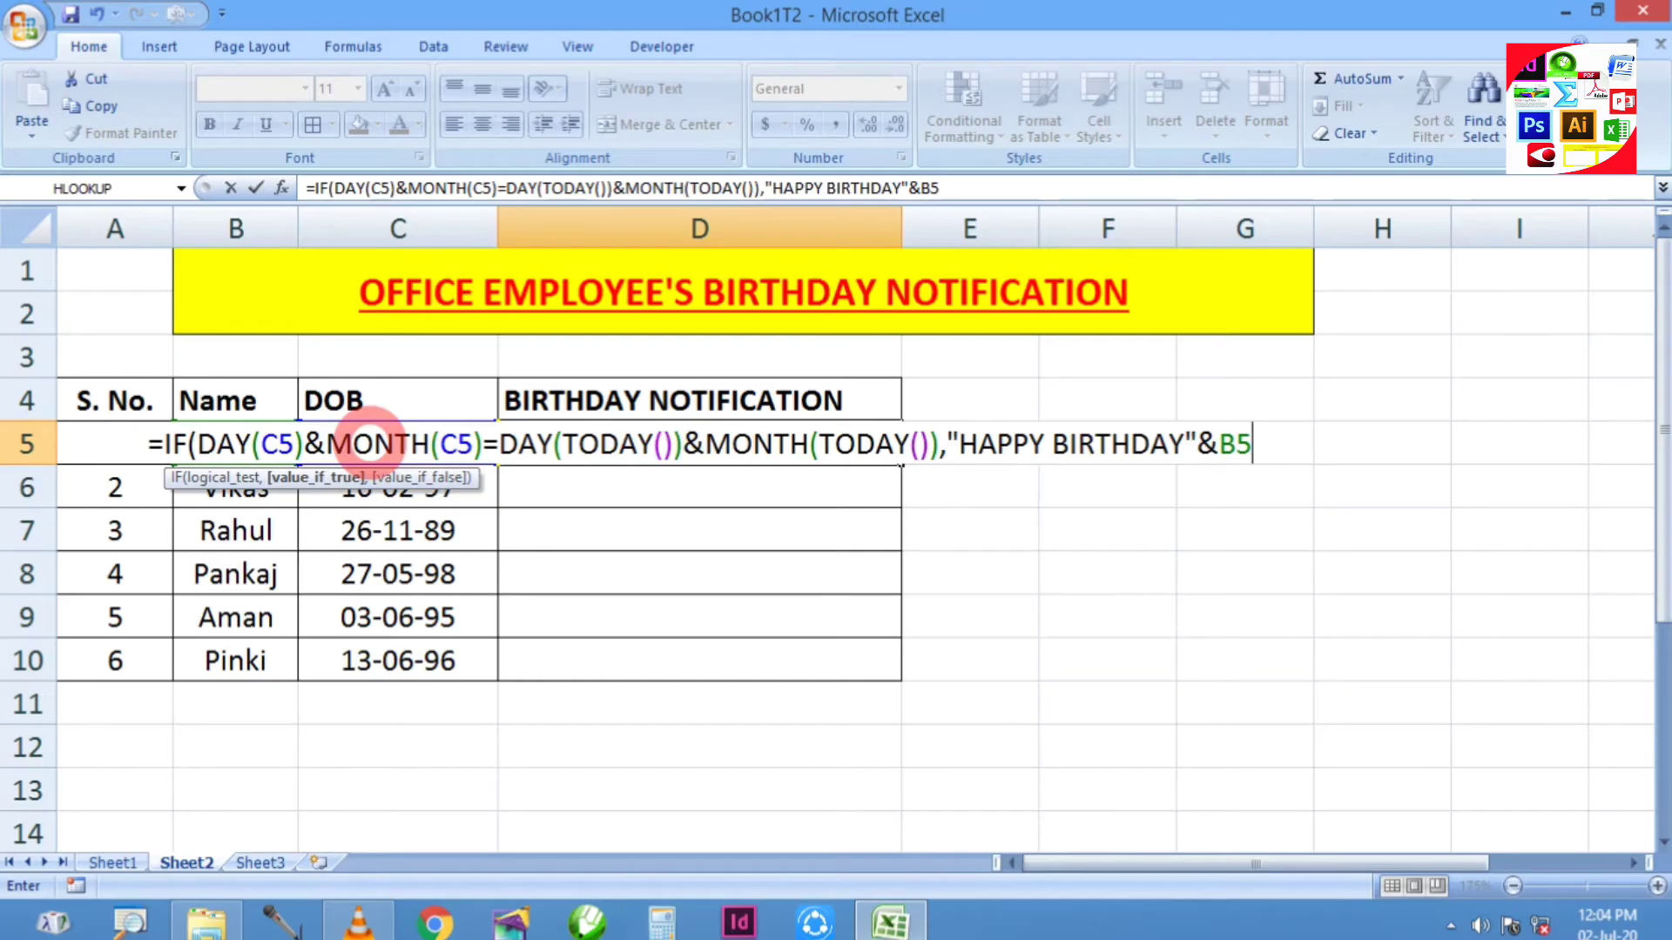
text(,)
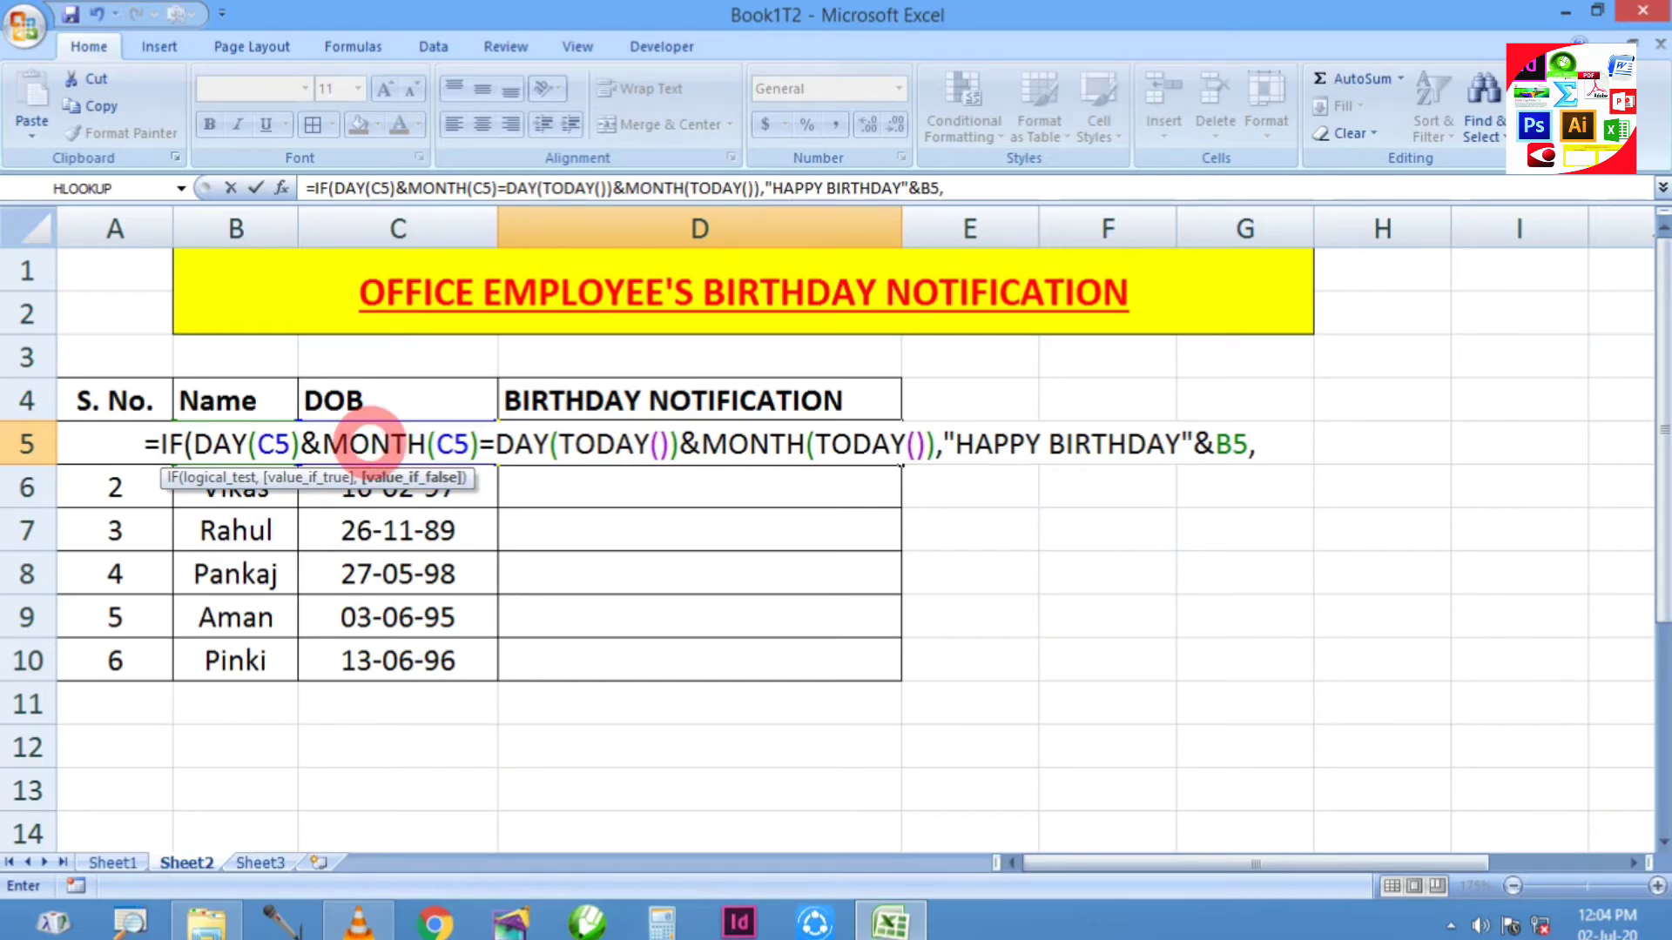
text(")
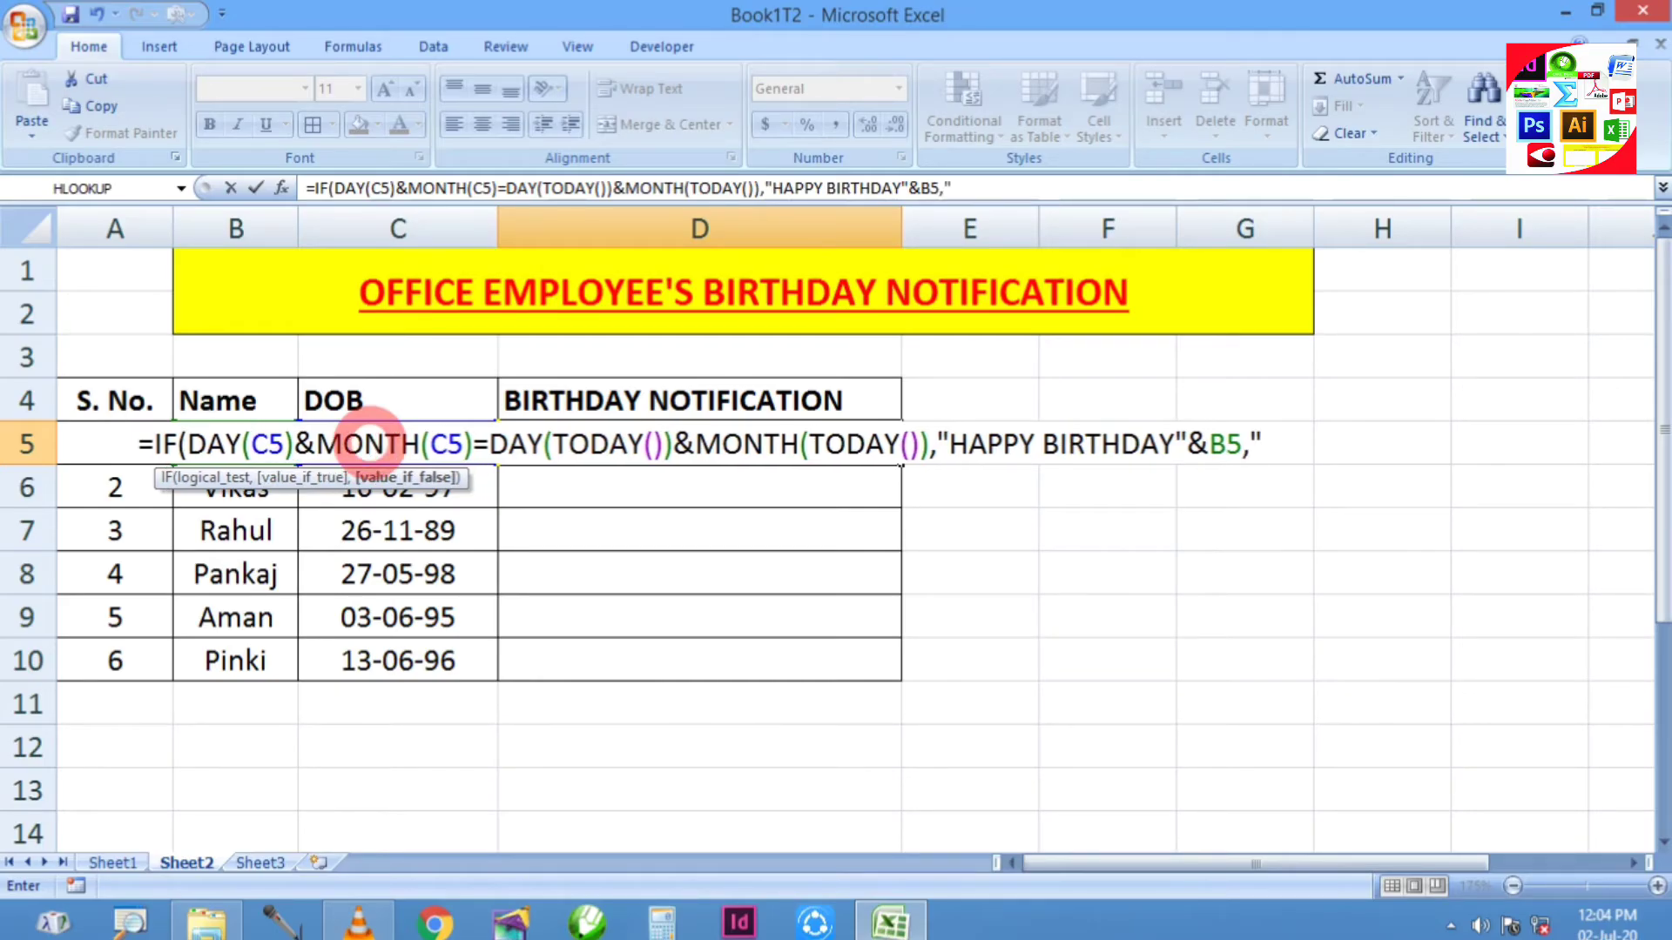
text(NO STATUS")
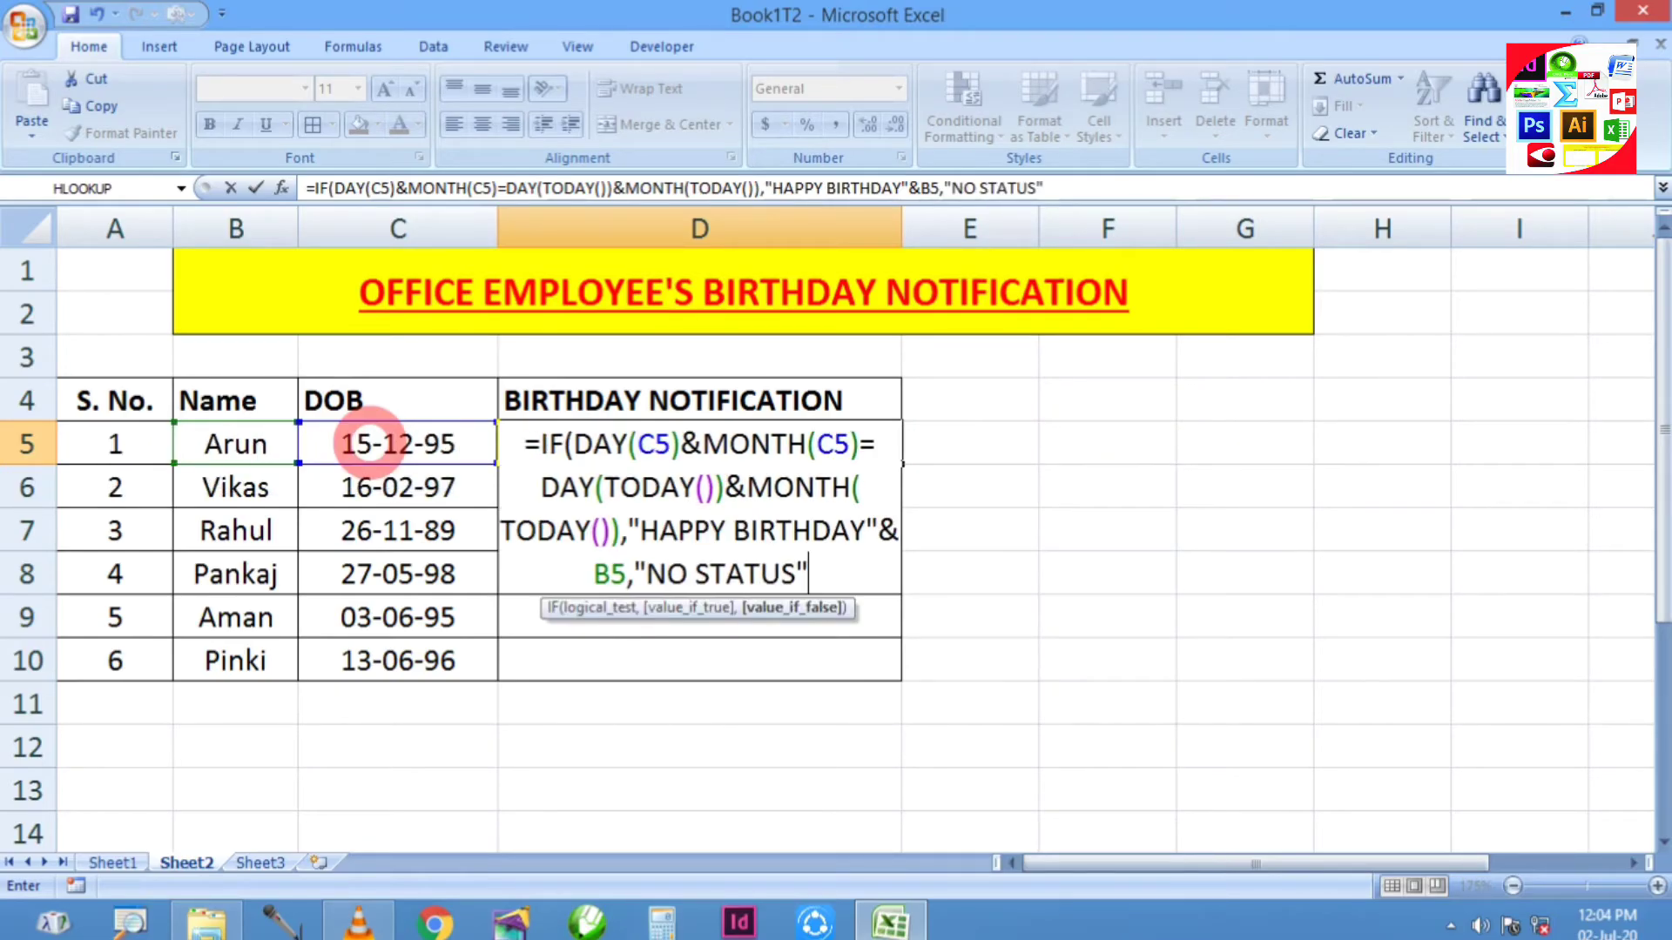
text())
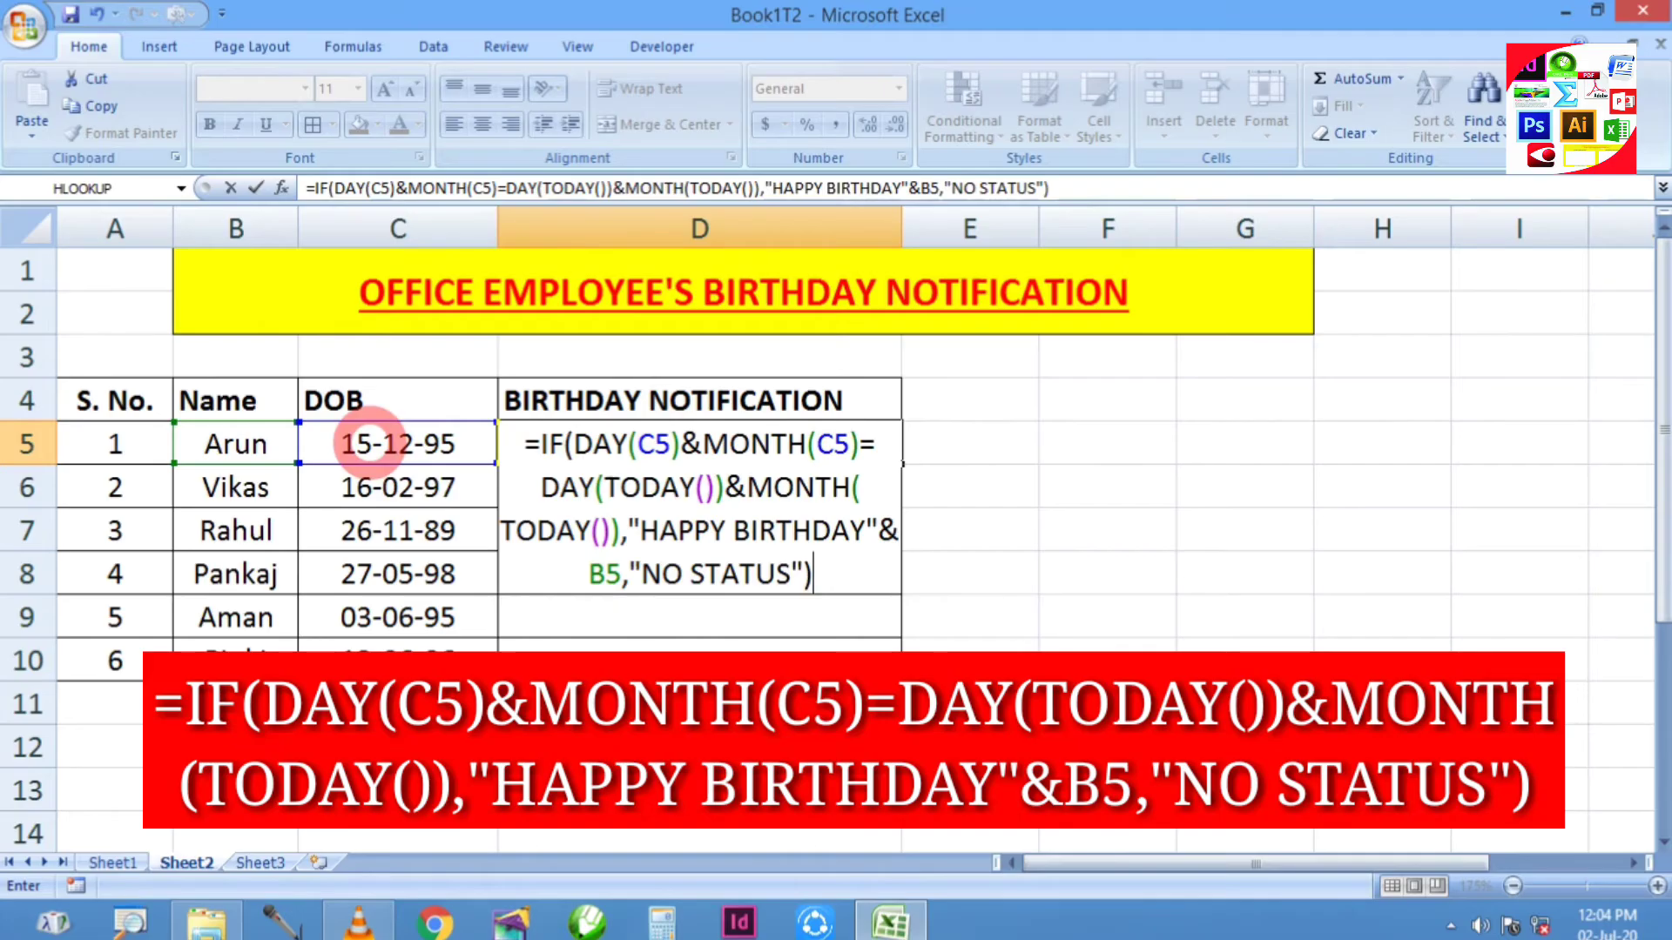
key(Return)
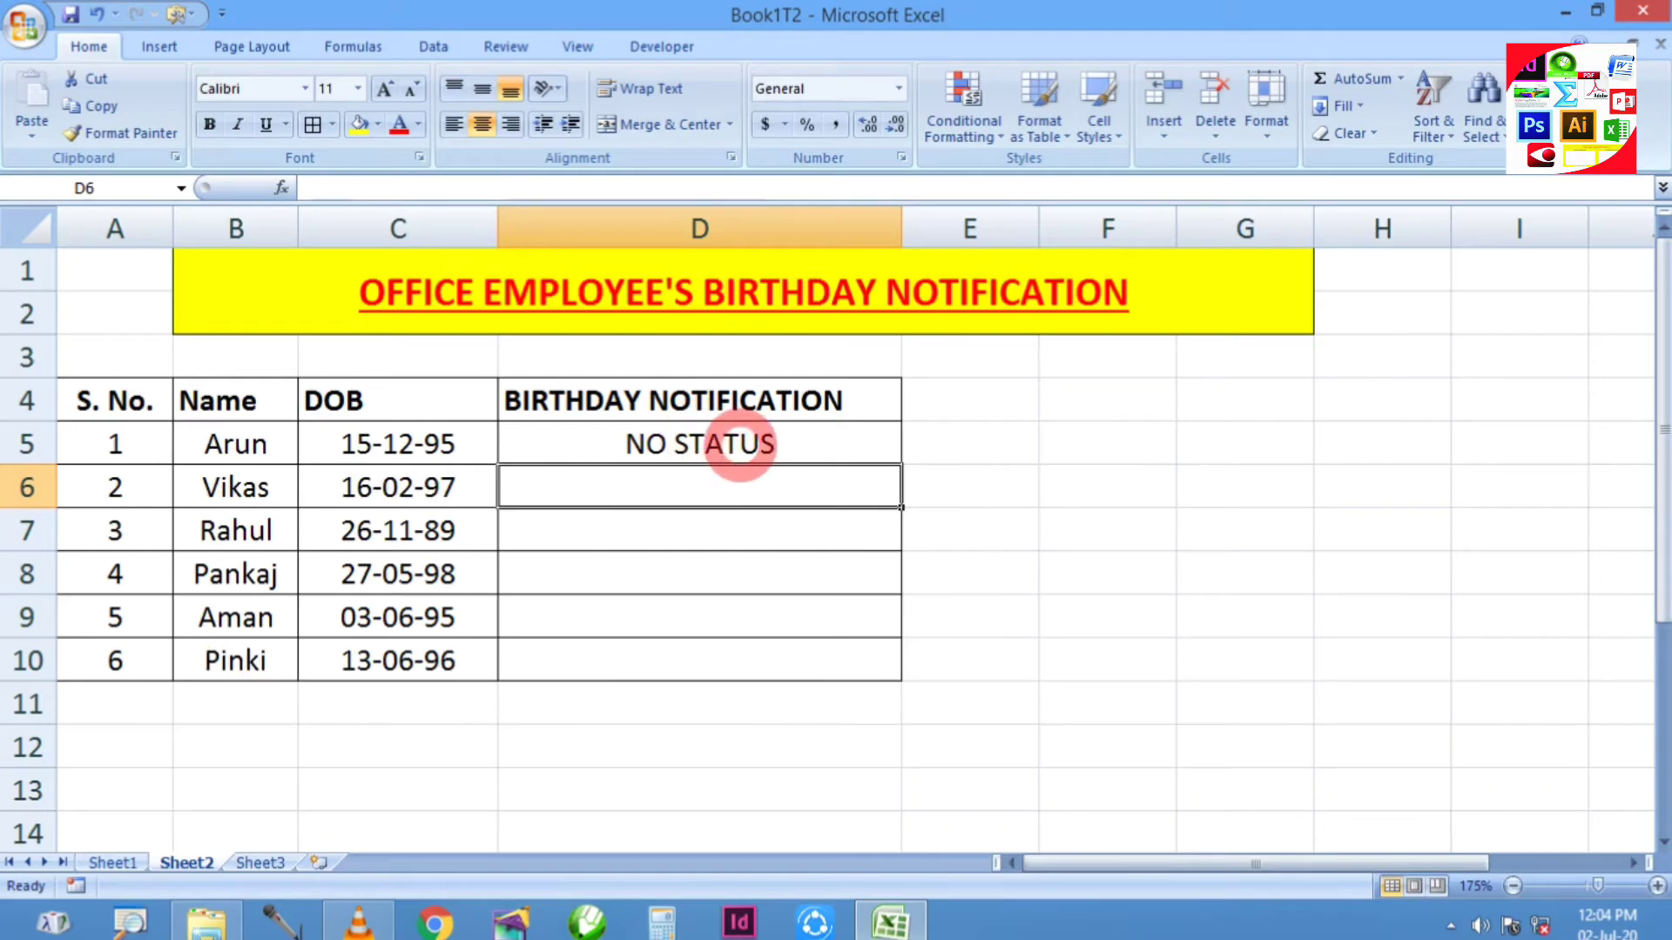
Copy the D5 birthday formula down through D10.
click(740, 446)
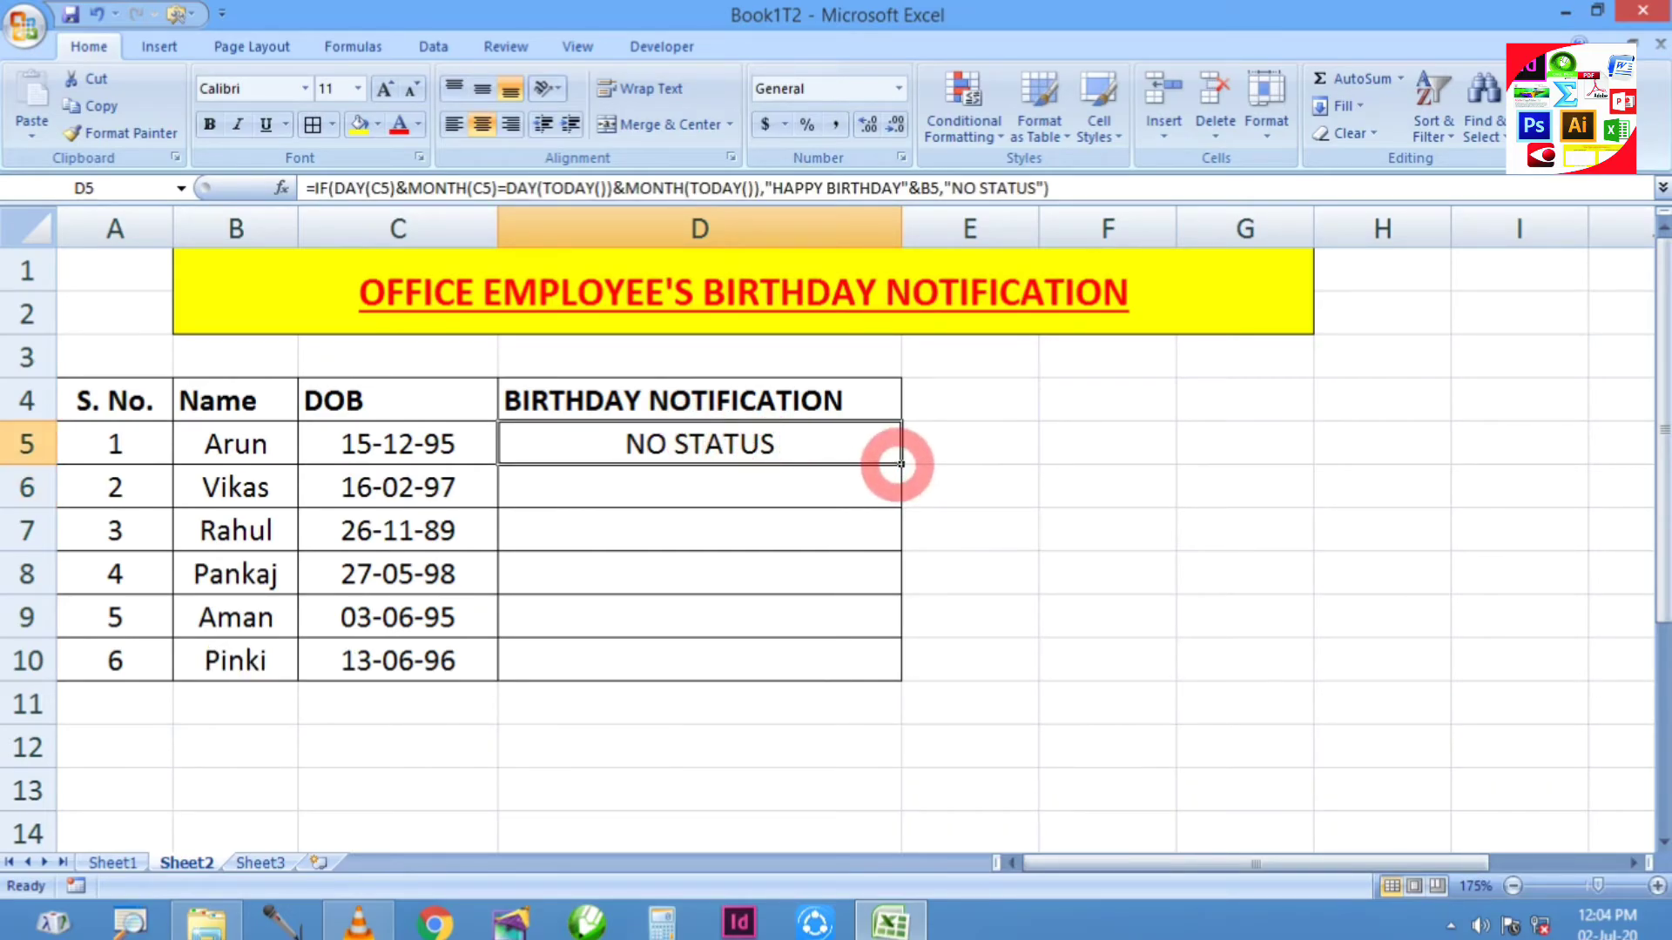
drag(899, 464, 894, 660)
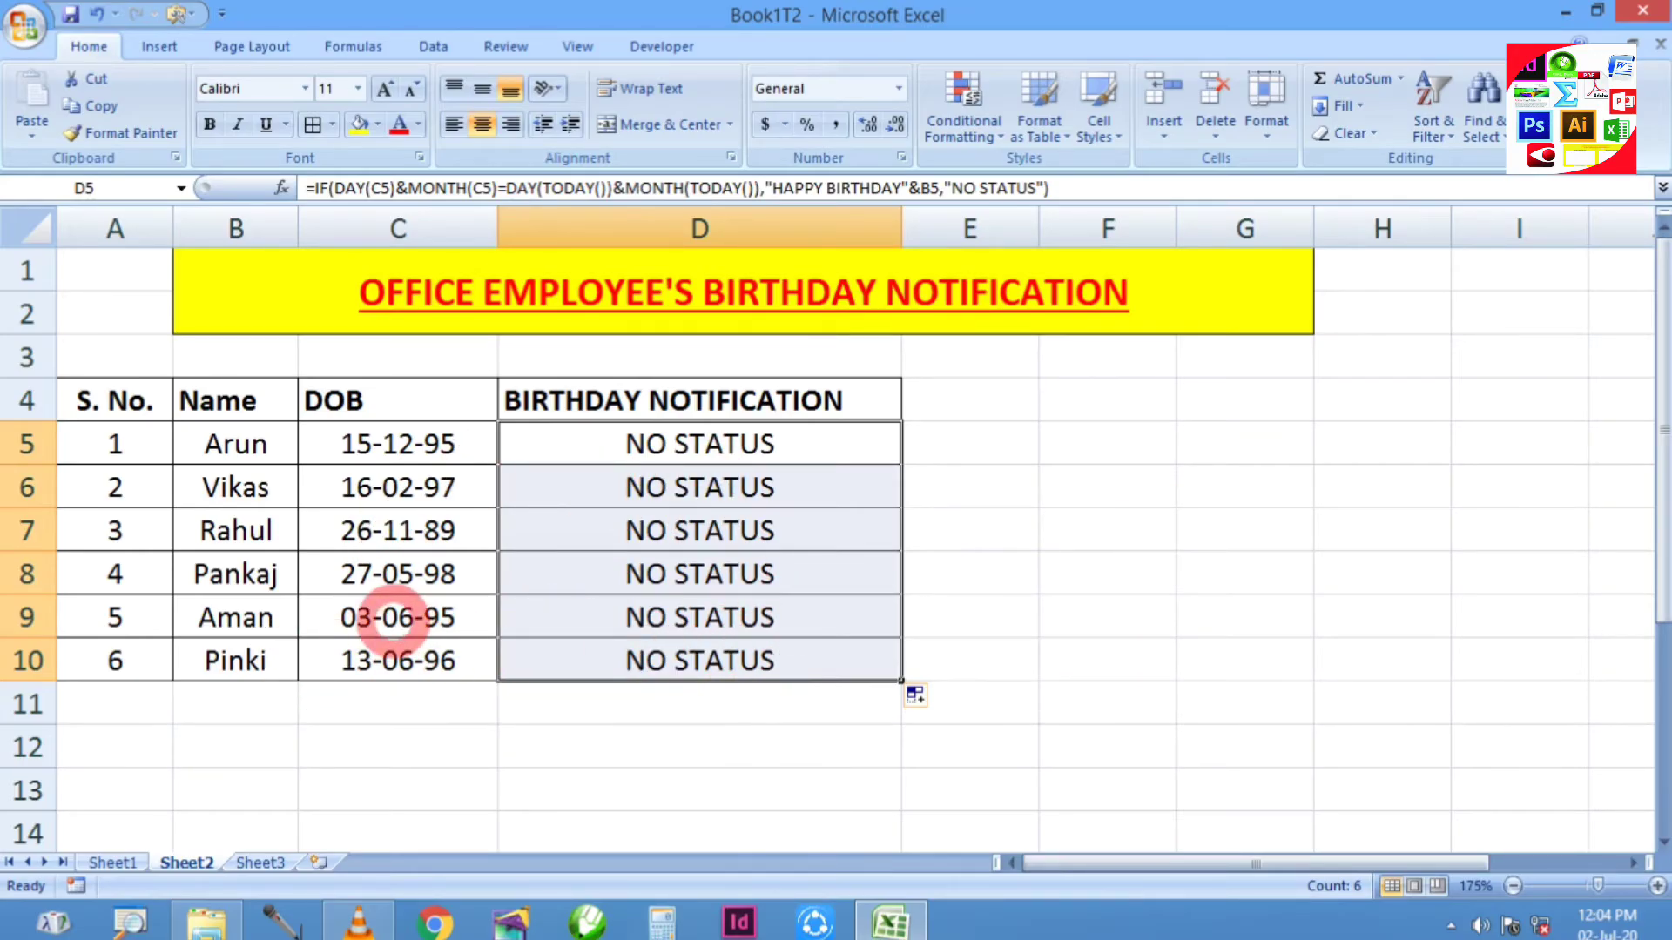
click(397, 620)
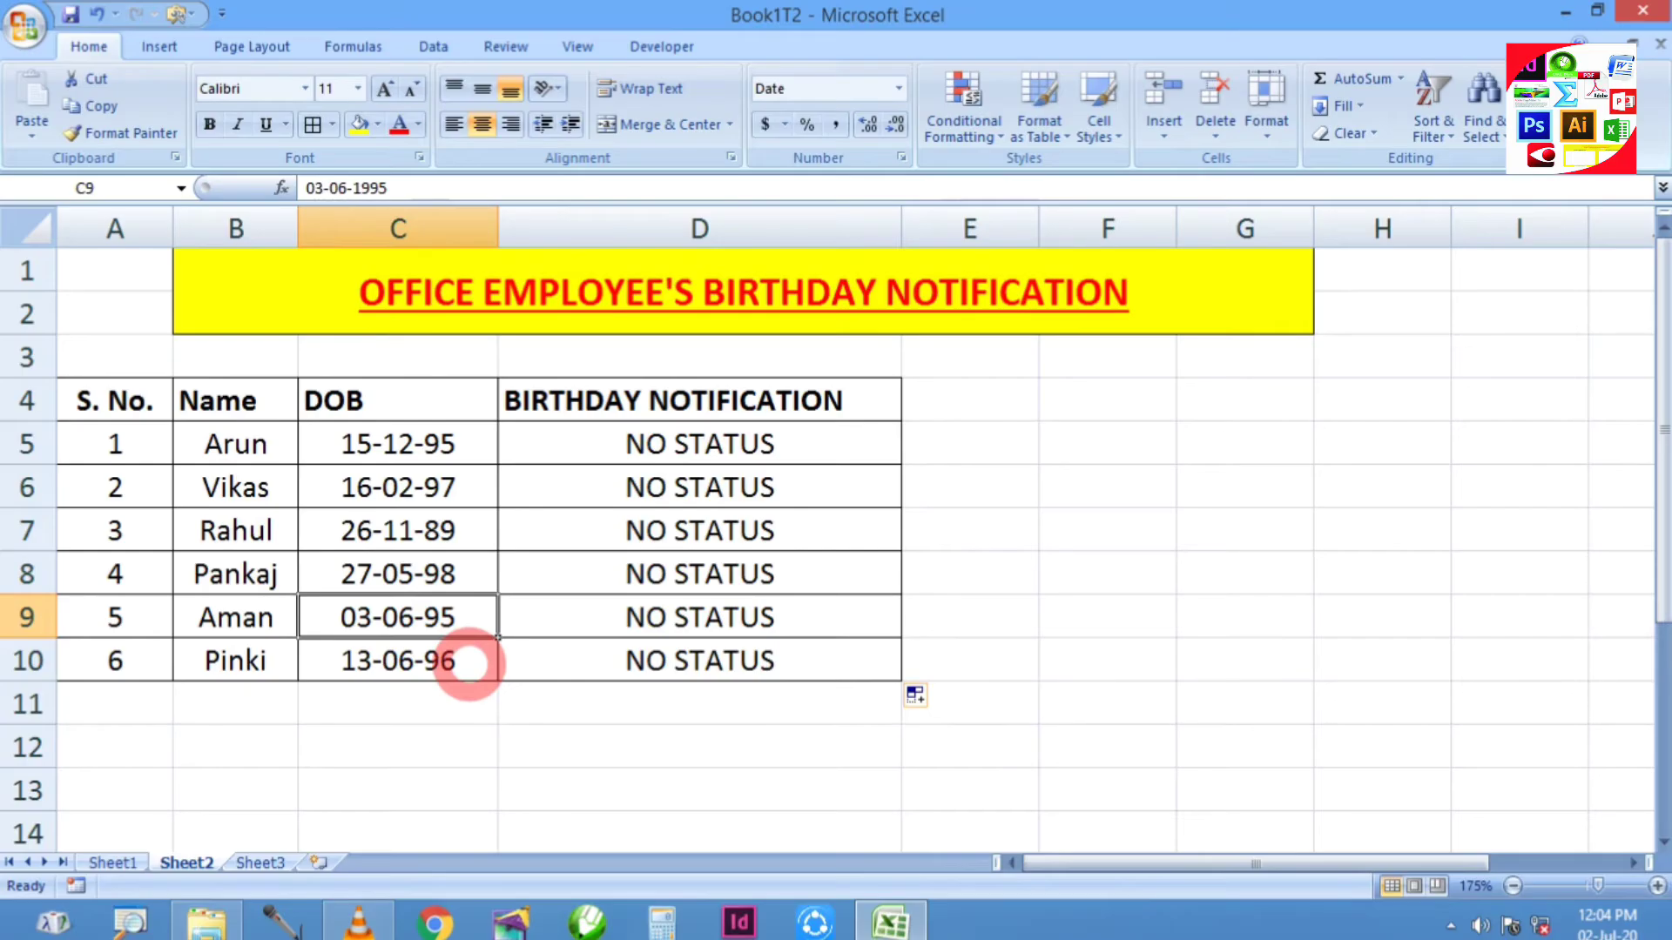
Change the date of birth in C9 to 02/07/2020.
text(02/07)
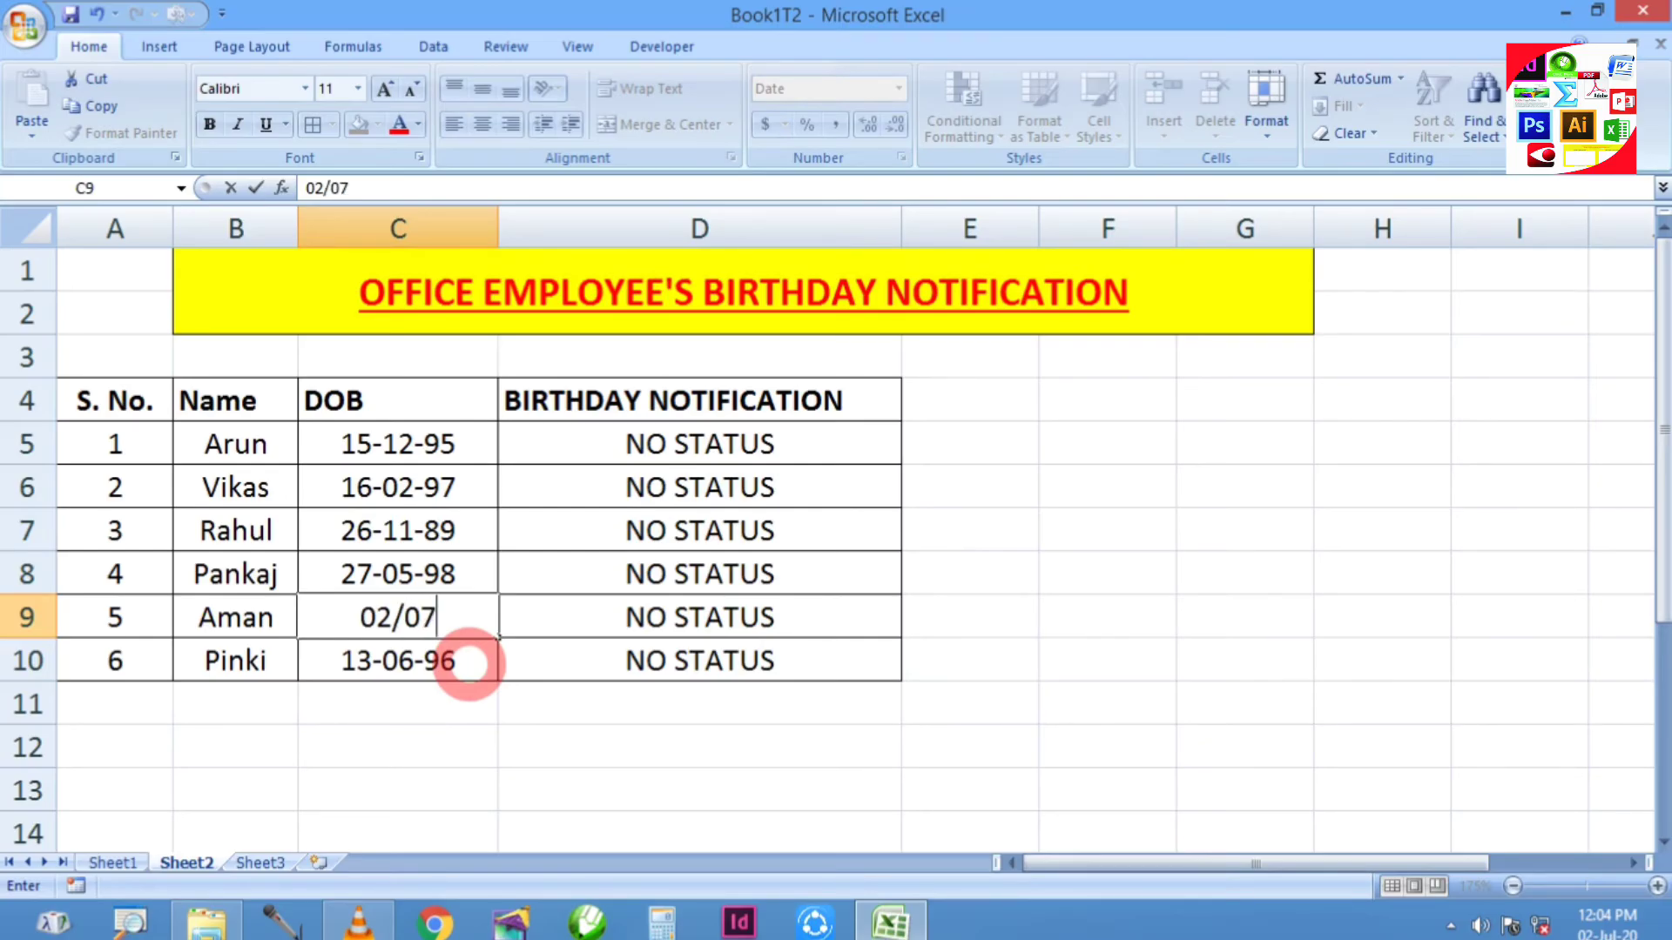
text(/2020)
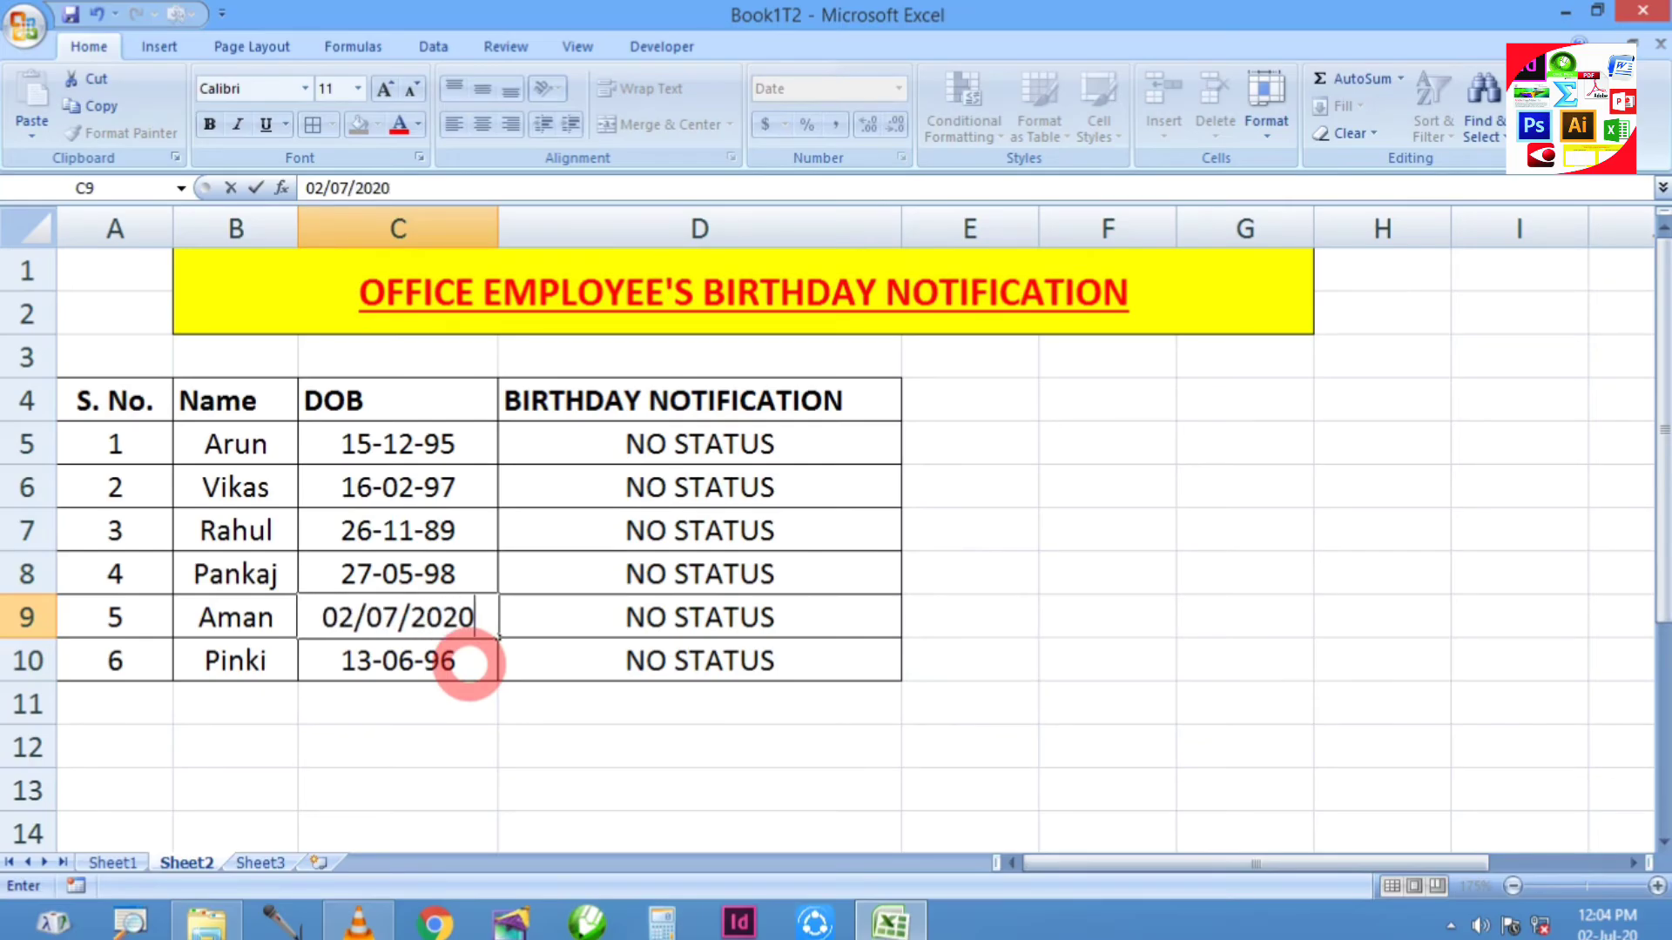
key(Return)
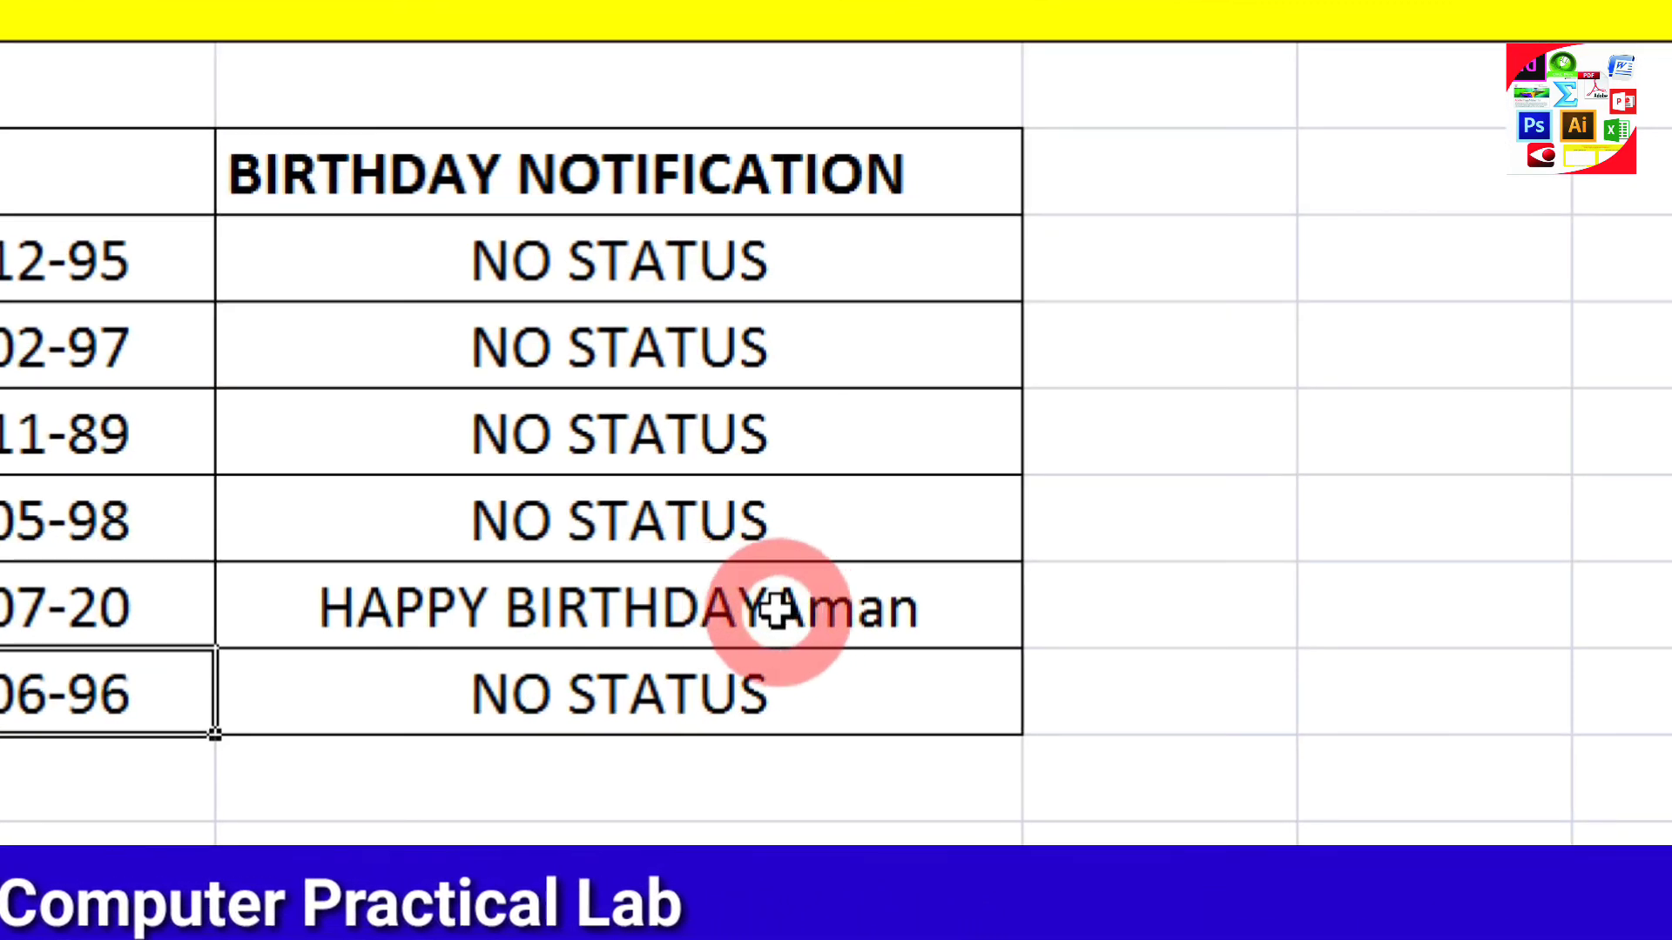
Check the D9 formula now showing HAPPY BIRTHDAY, then select D5:D10.
click(772, 608)
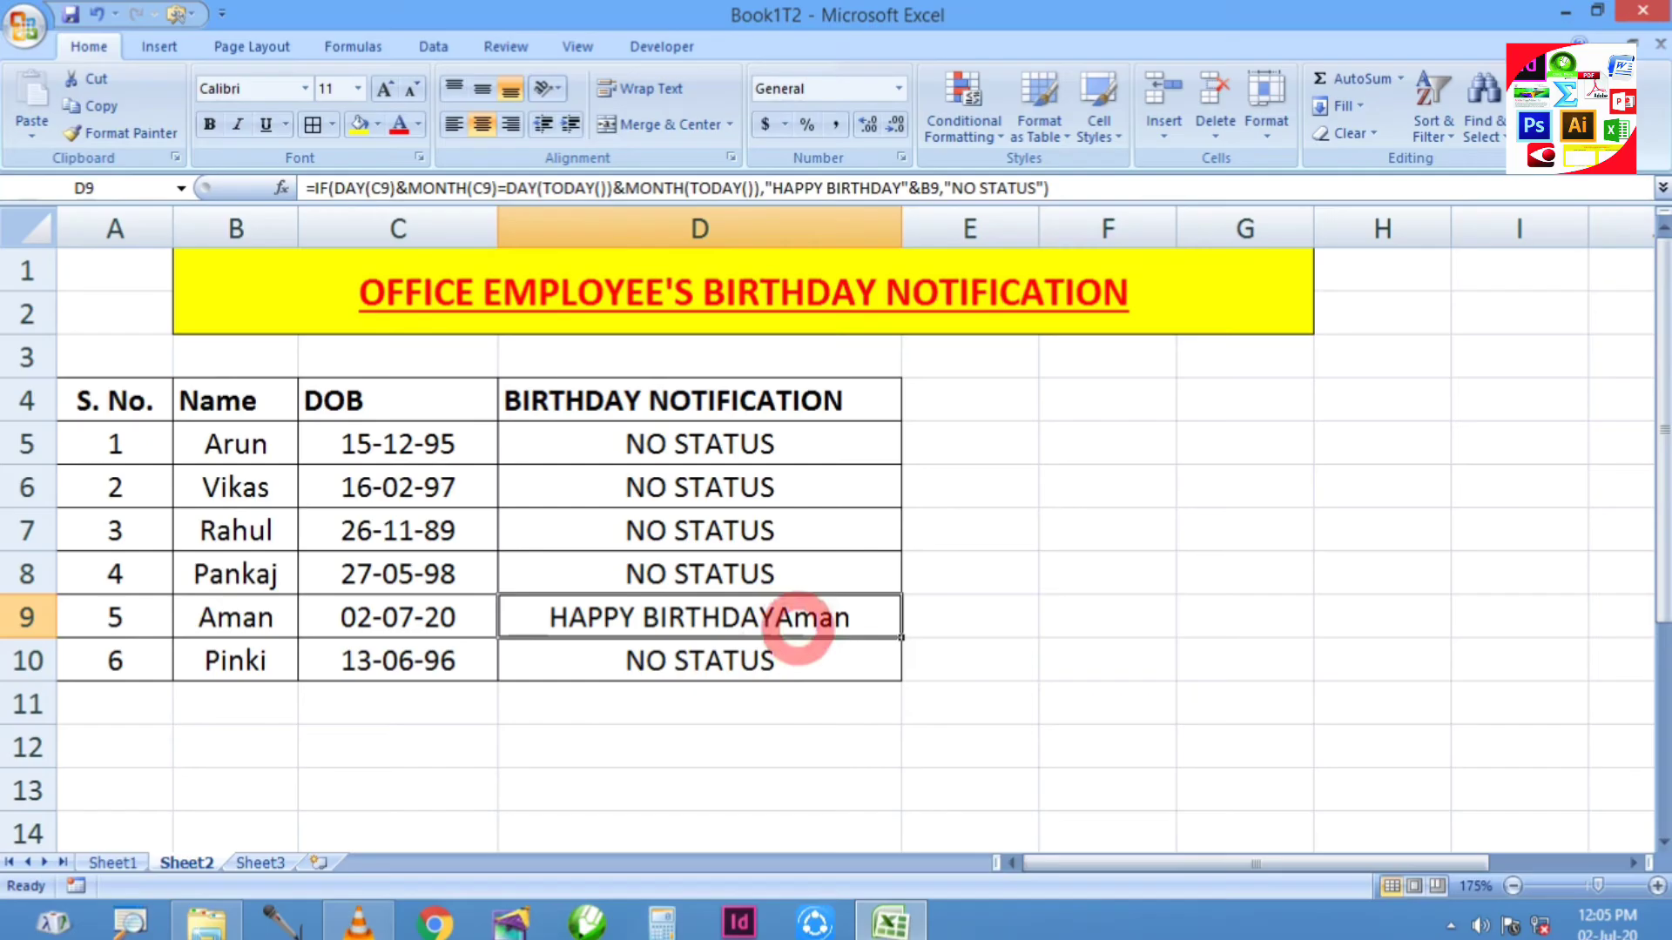
key(Down)
key(Down)
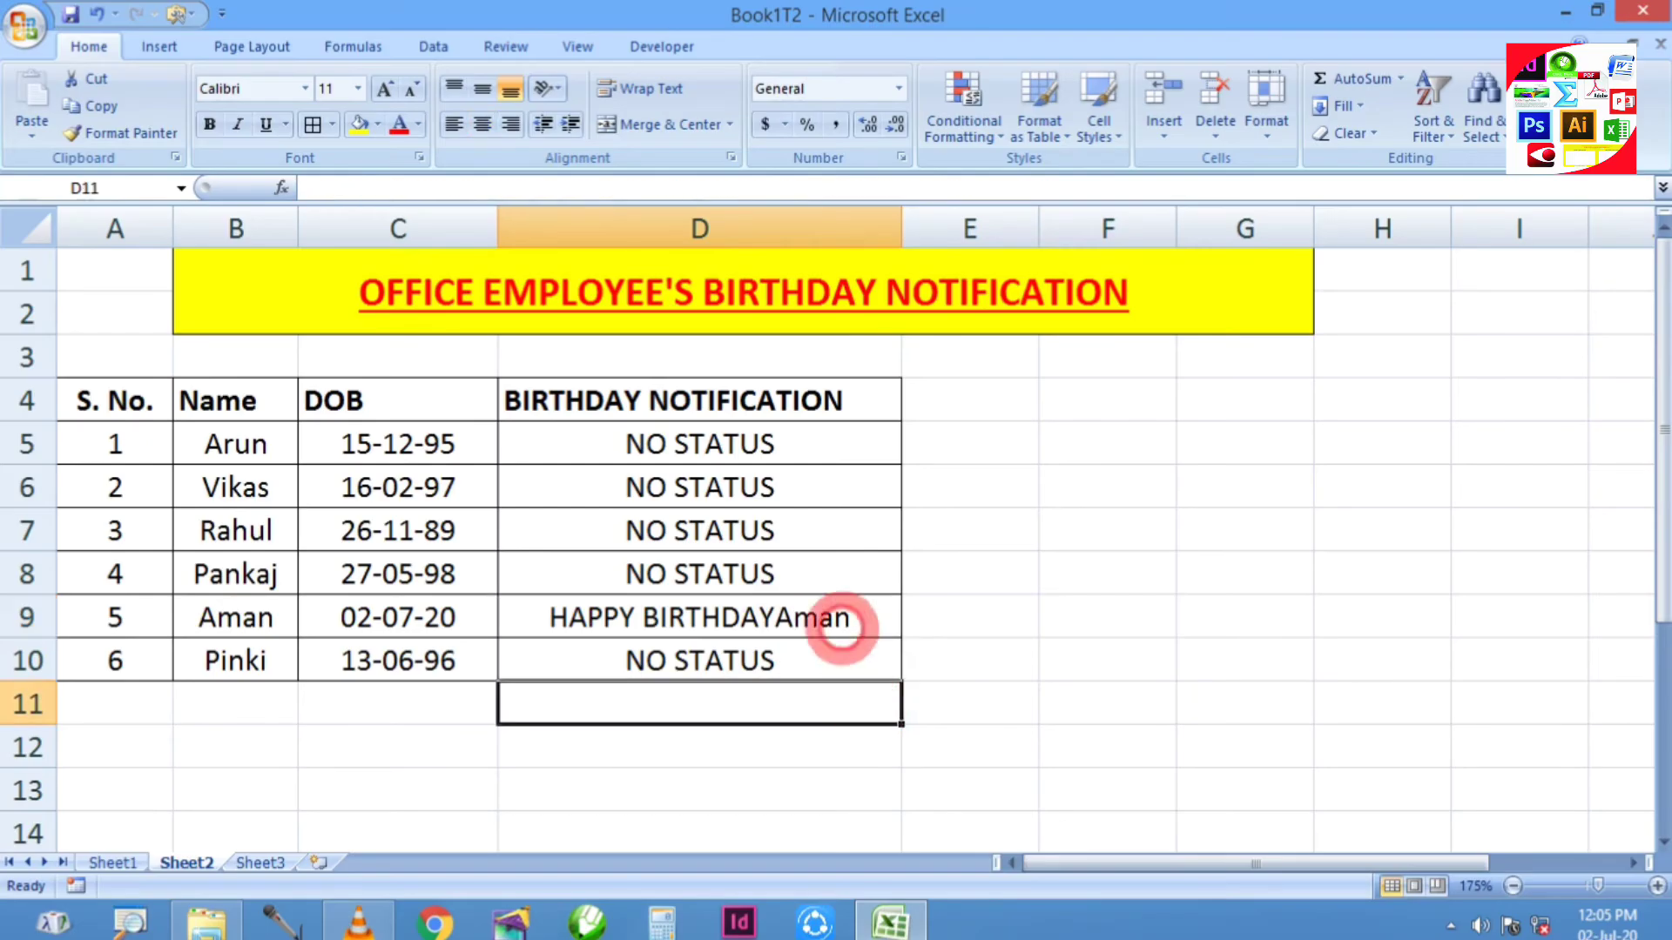
click(831, 617)
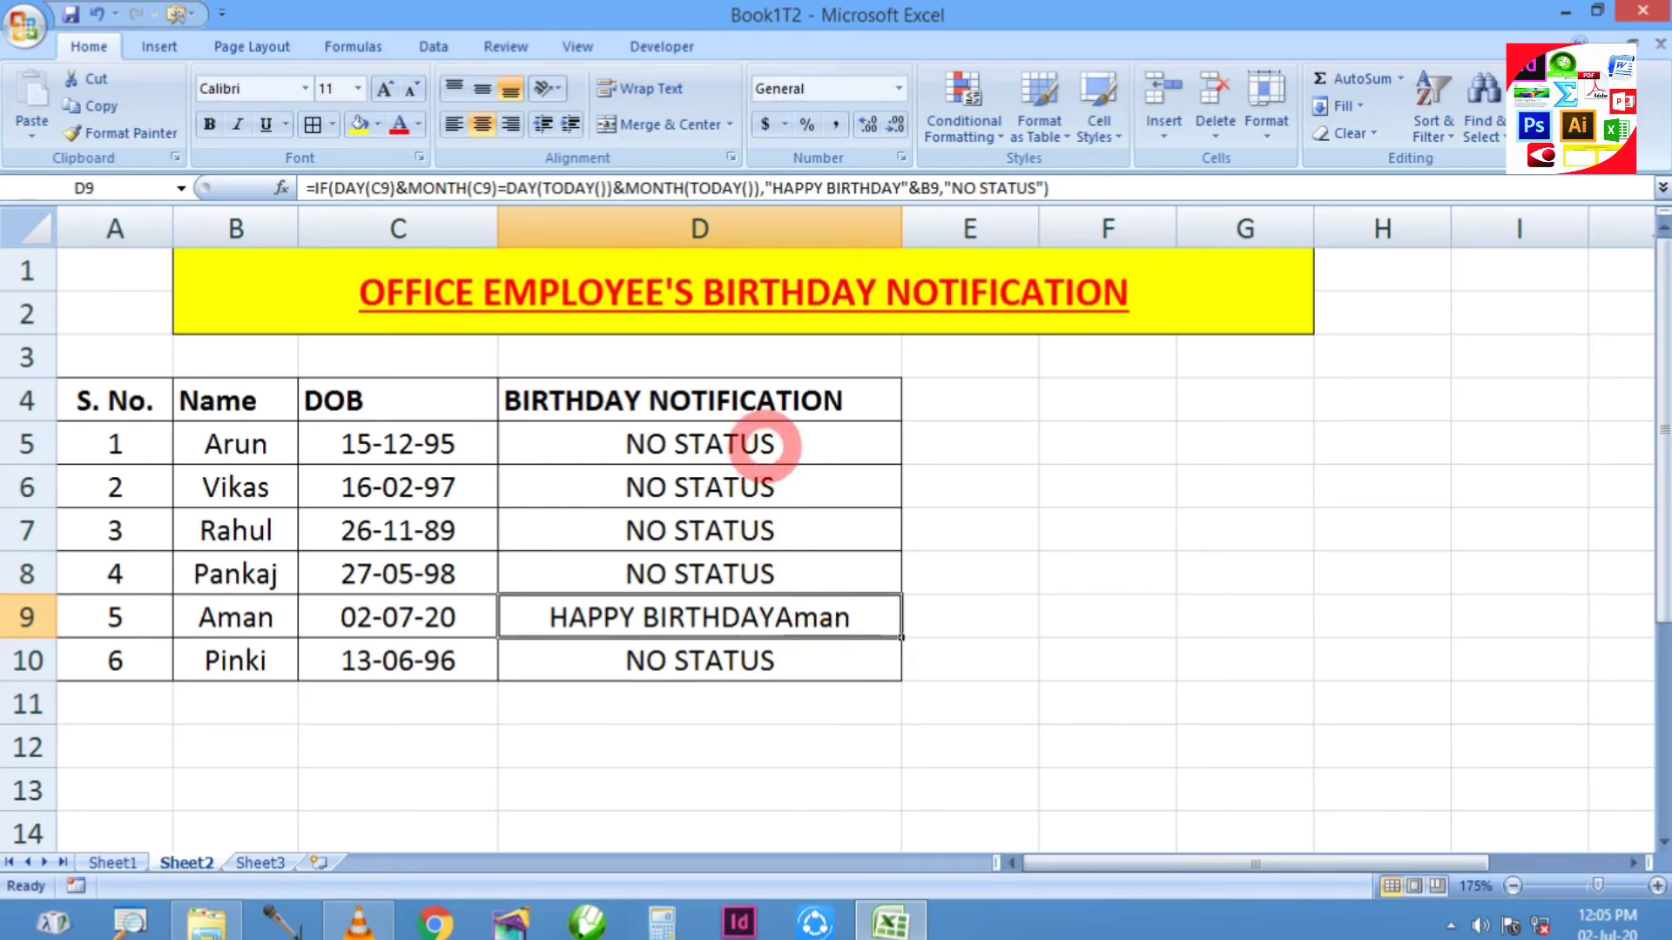
drag(769, 444, 775, 662)
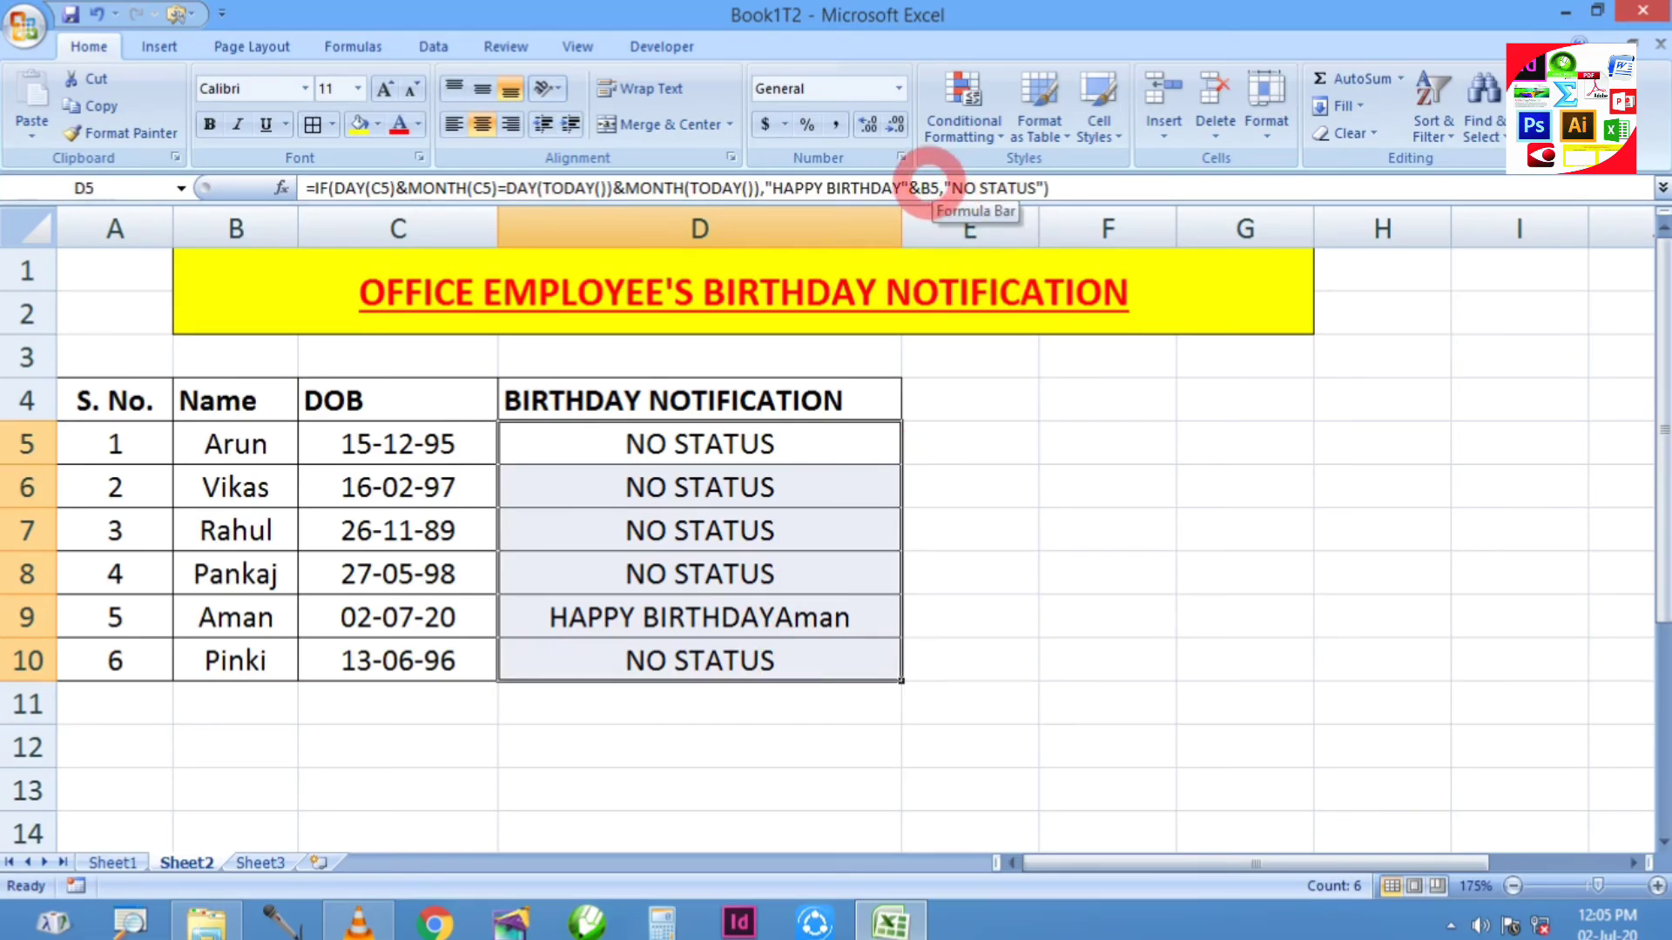
Insert " "& before B5 in the D5 formula and refill it down to D10.
click(917, 187)
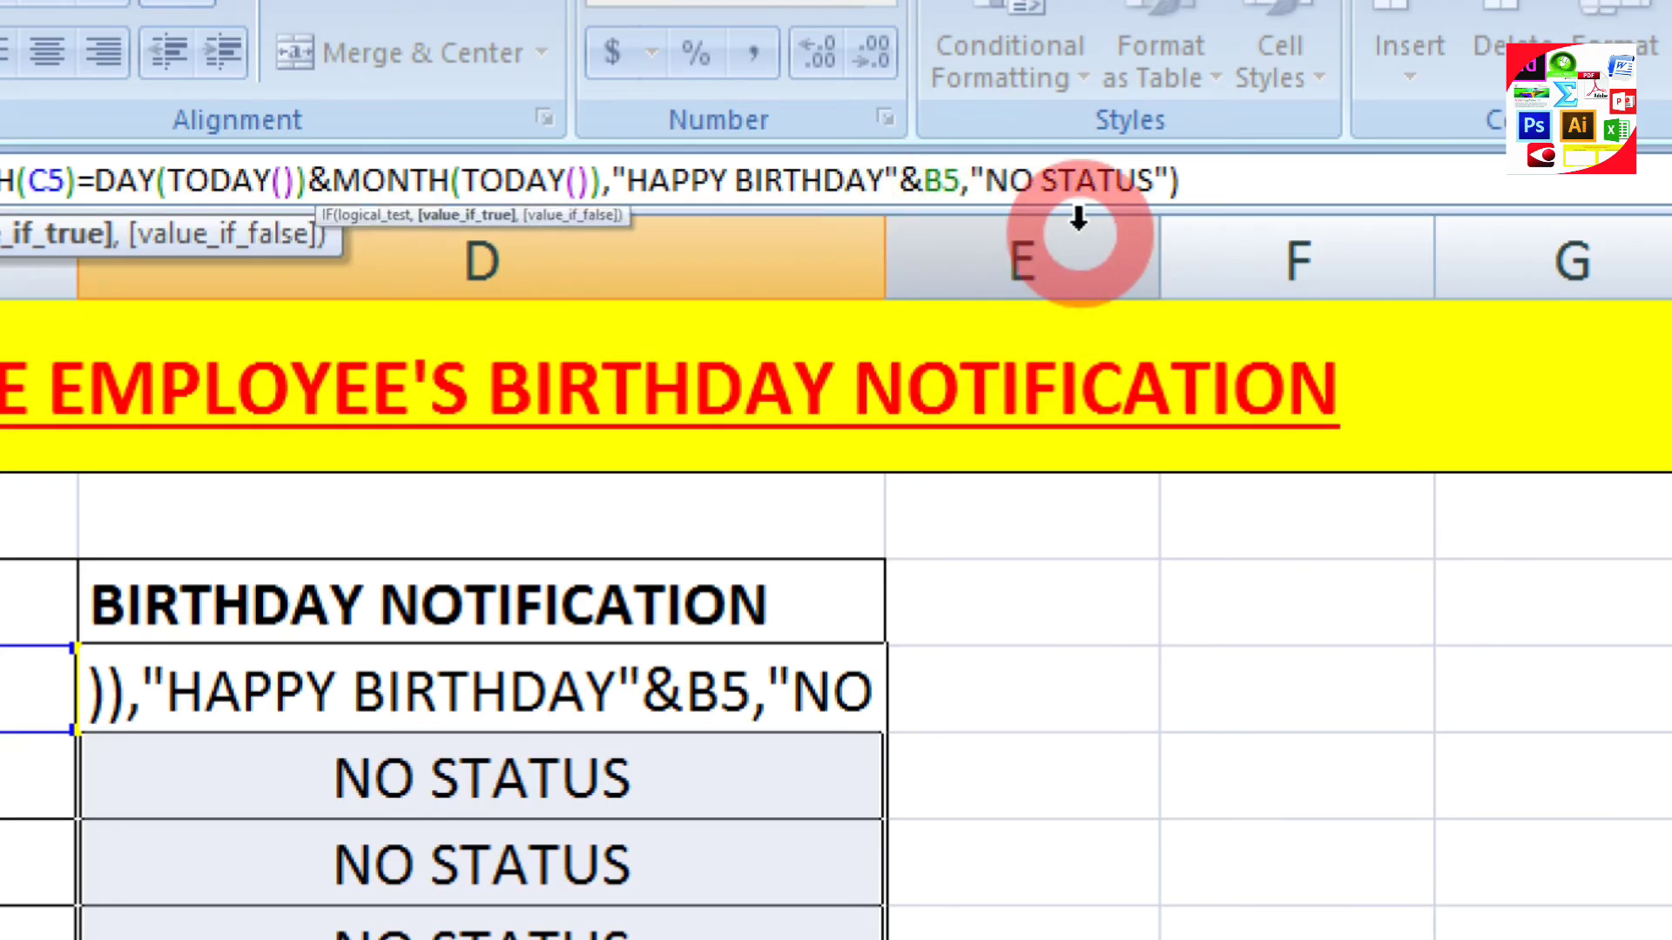
text(")
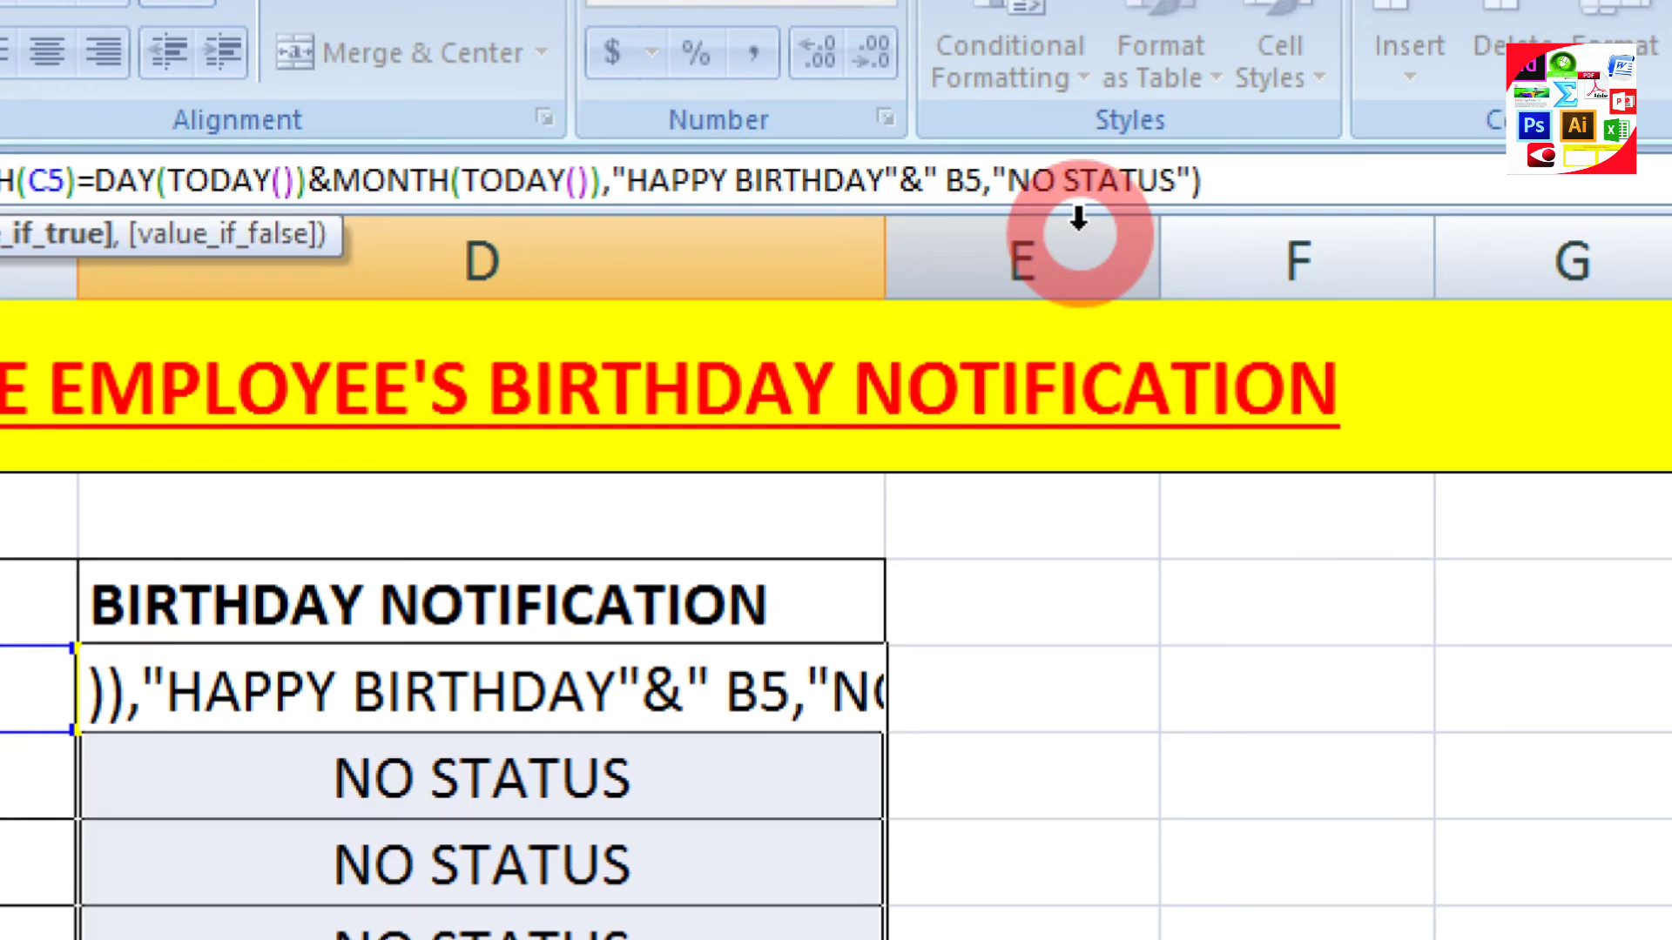
text( ")
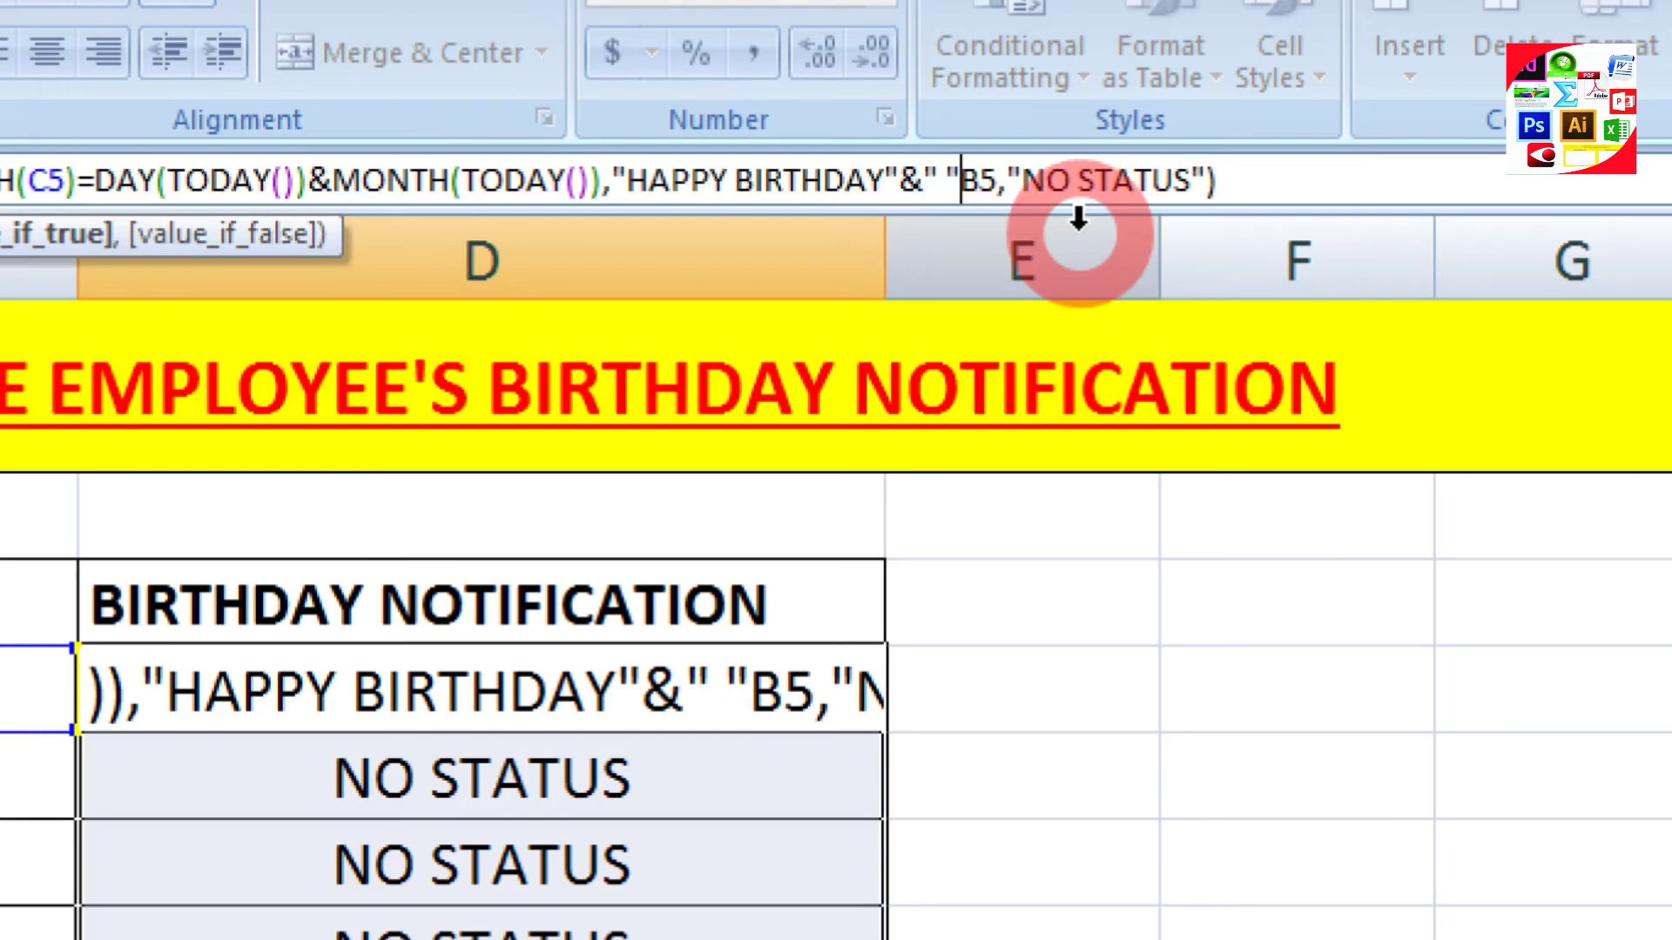
text(&MONT)
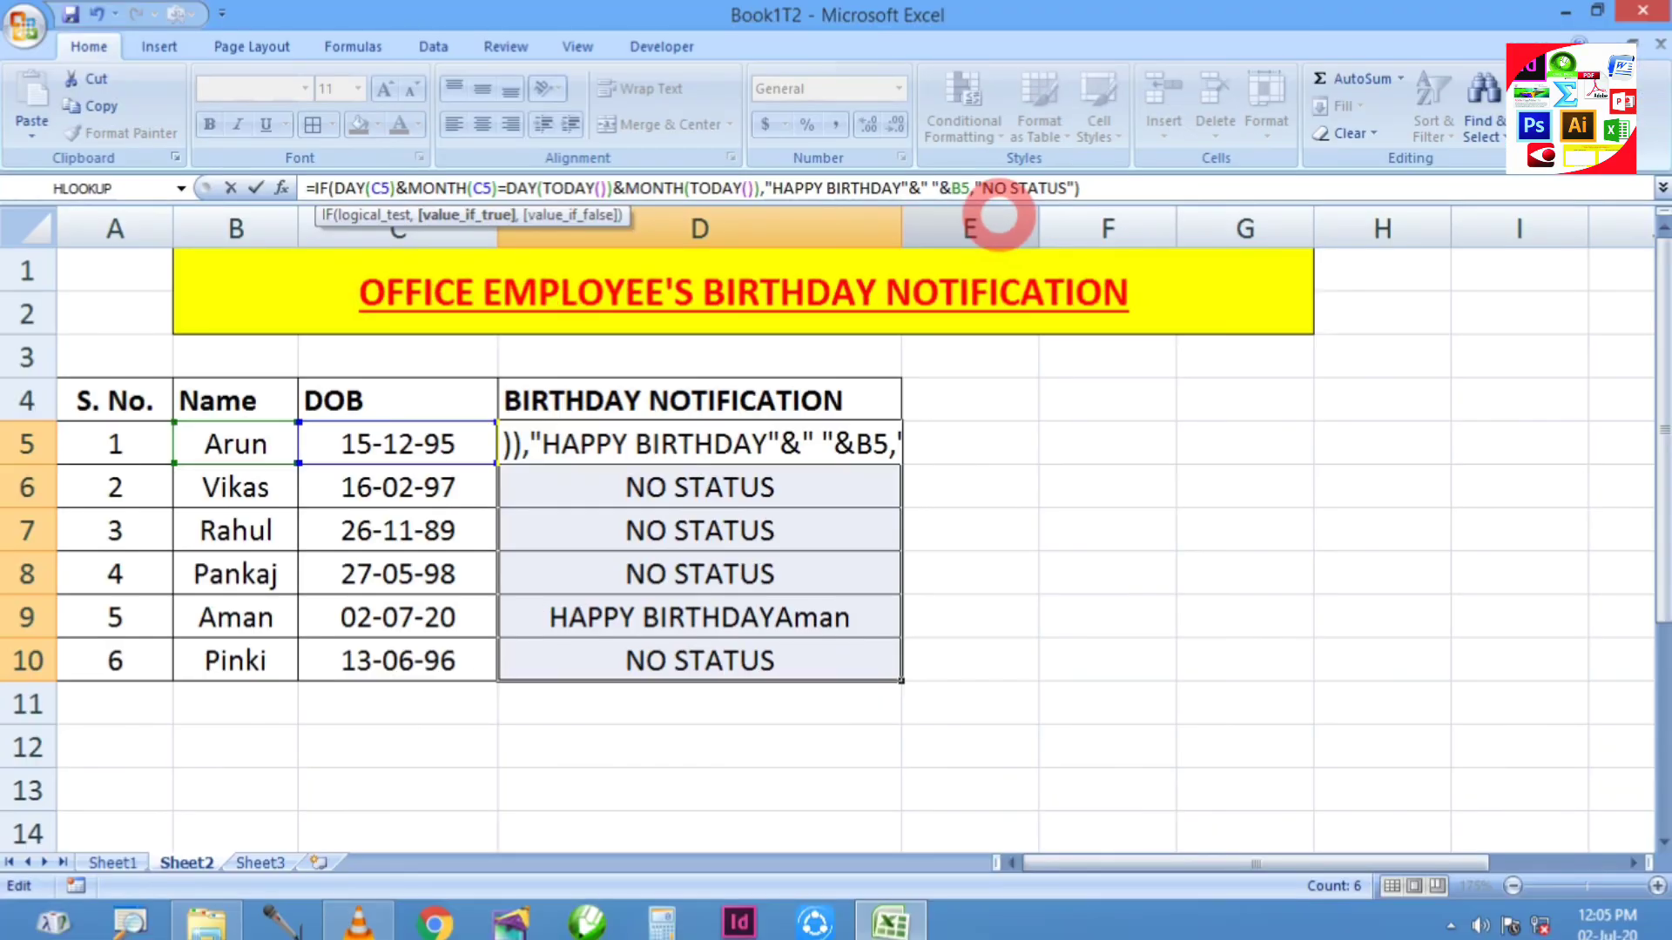
key(Return)
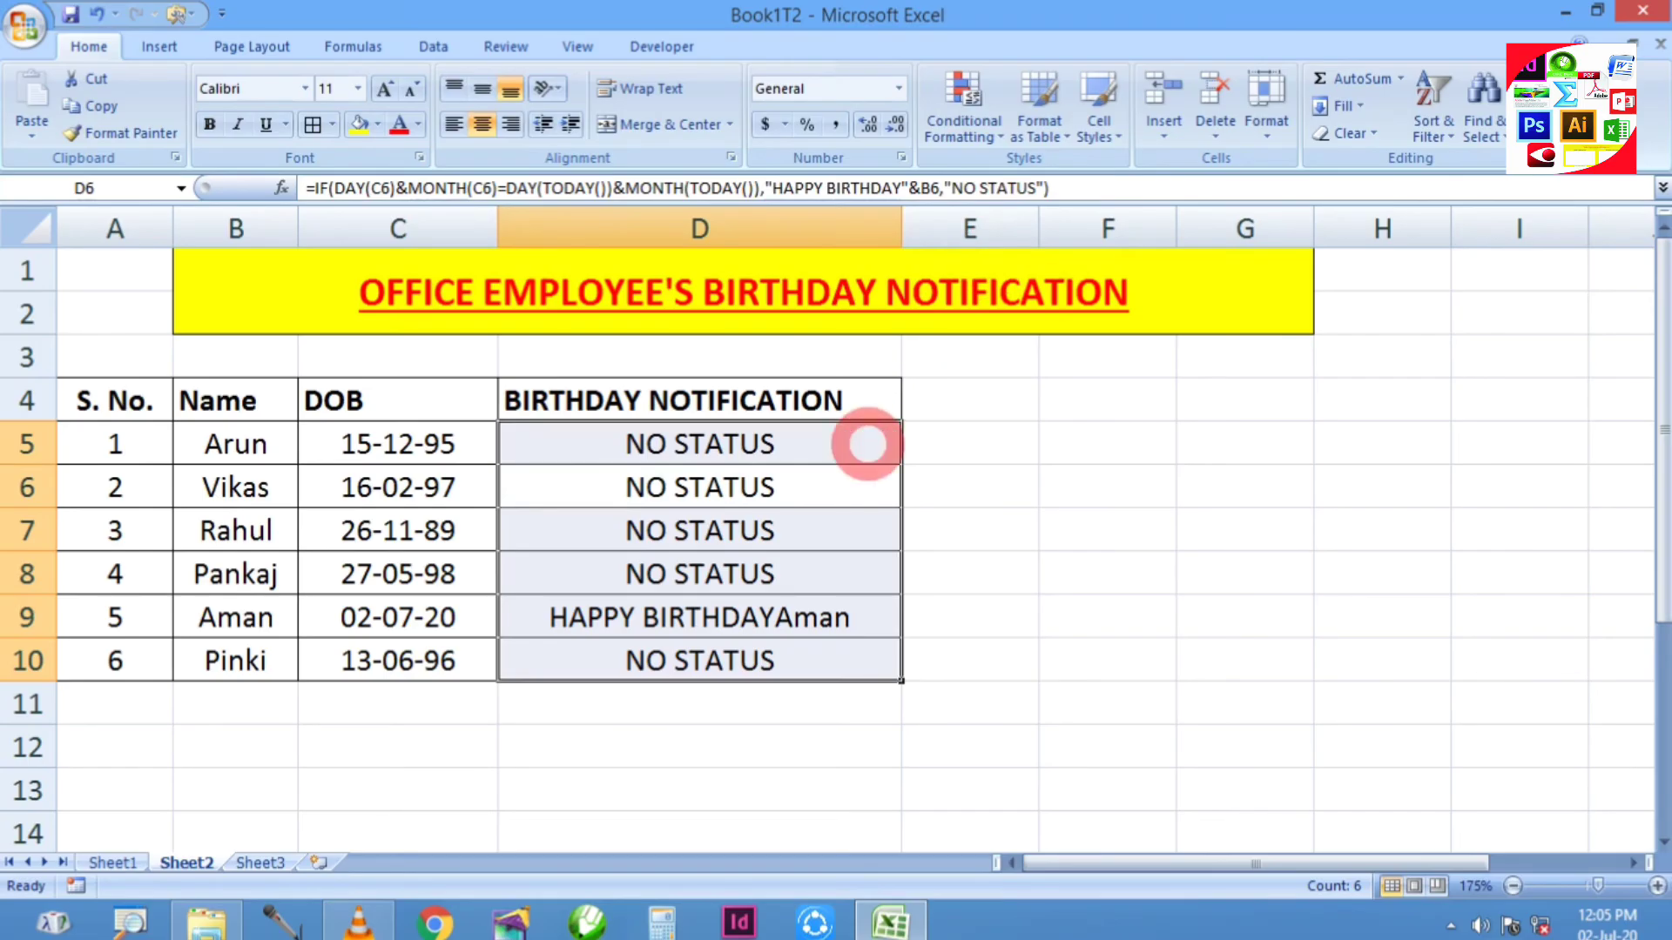
click(870, 444)
drag(901, 463, 901, 681)
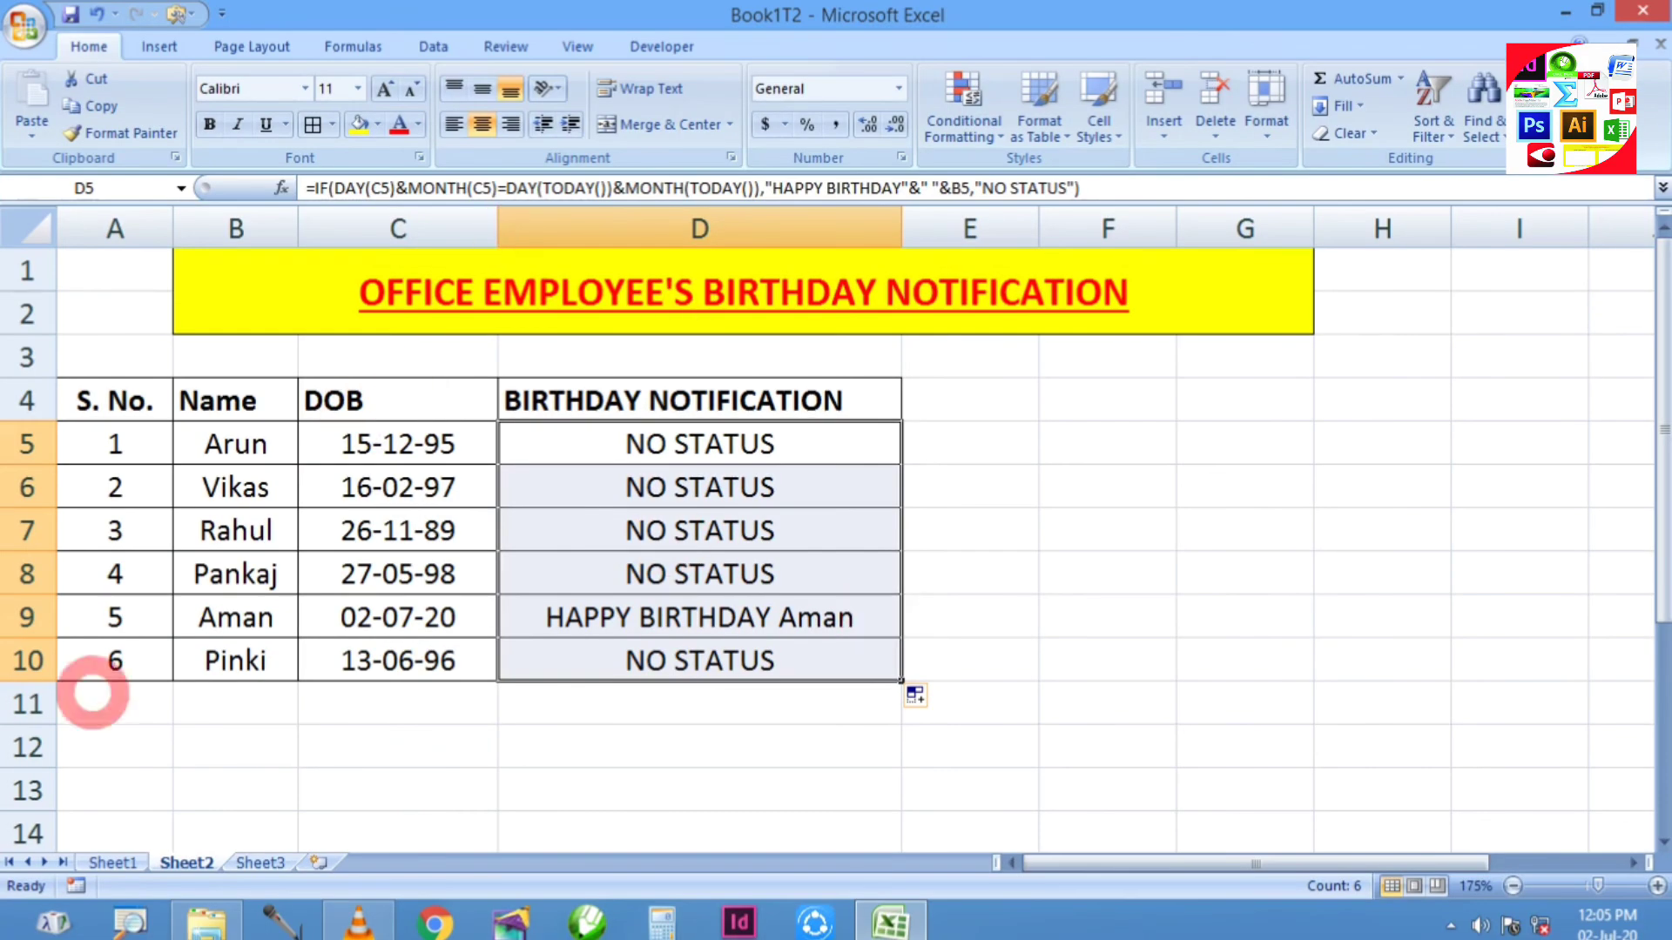
click(1055, 586)
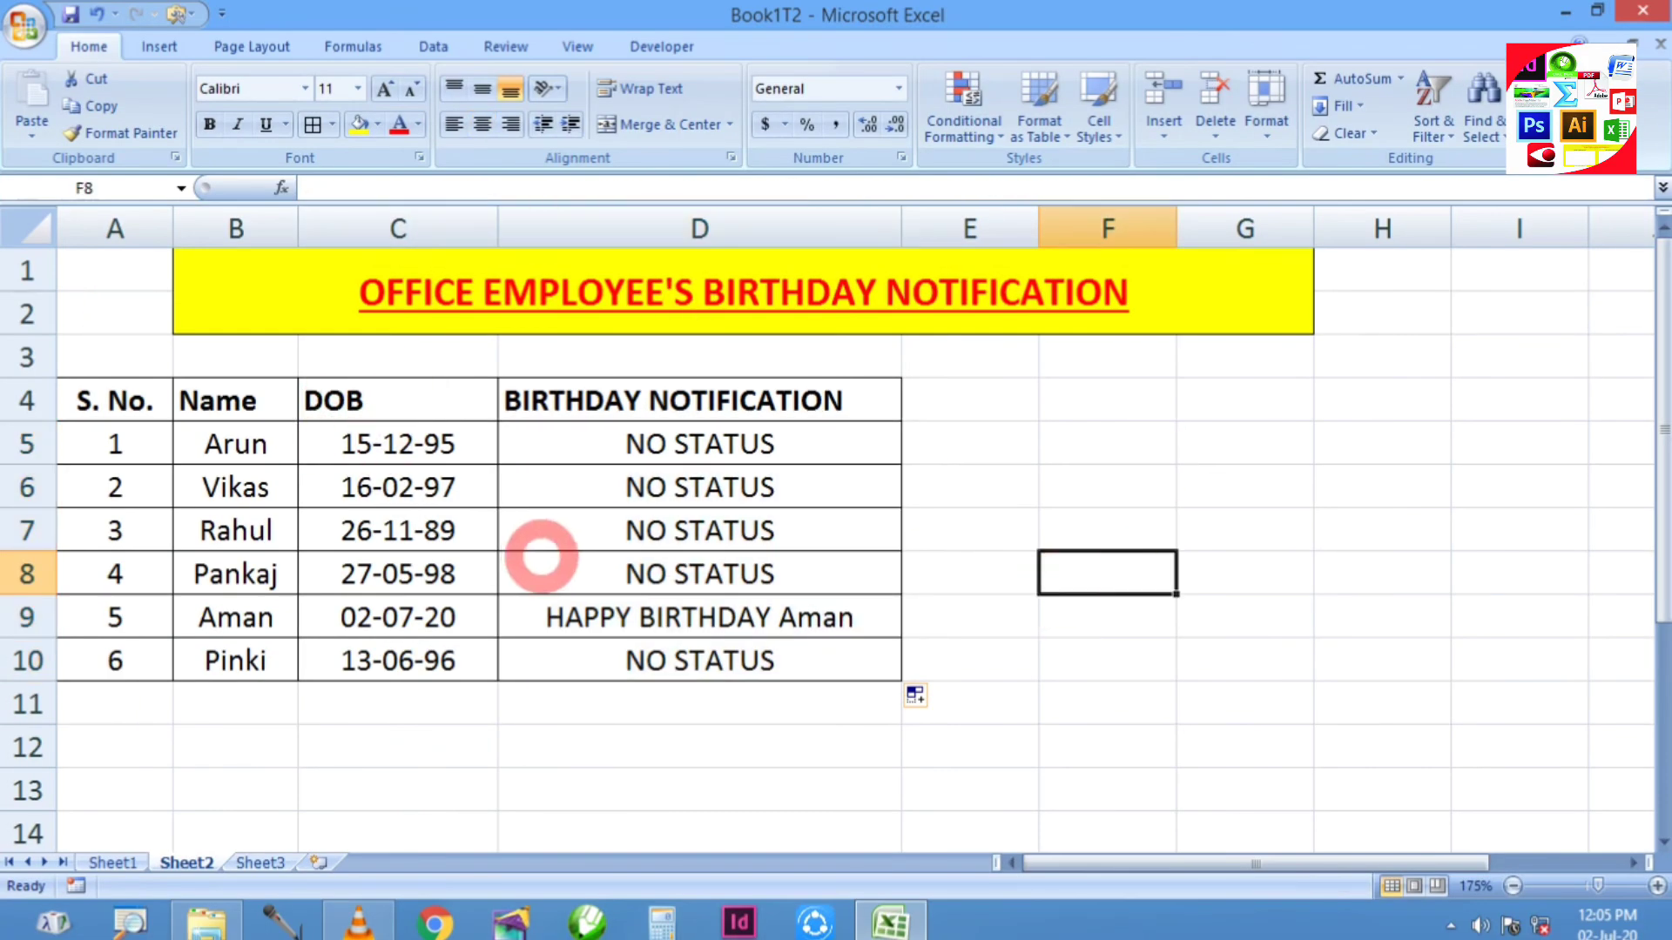
Give the table A4:D10 a yellow fill and red font colour.
drag(111, 396, 701, 661)
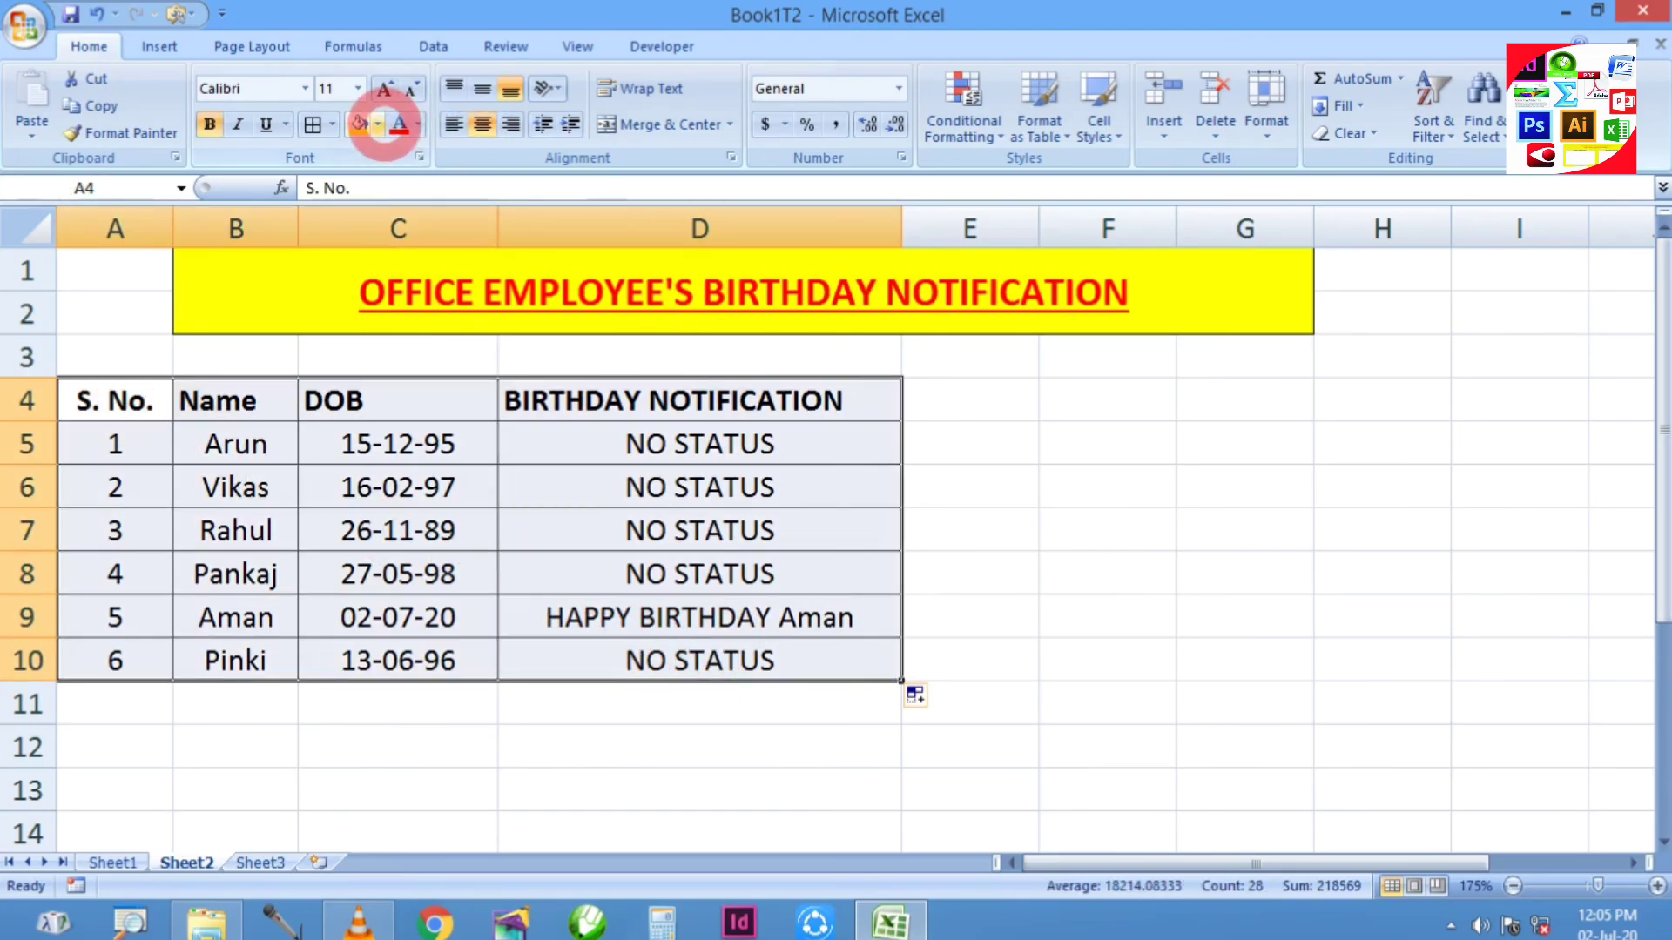
click(361, 124)
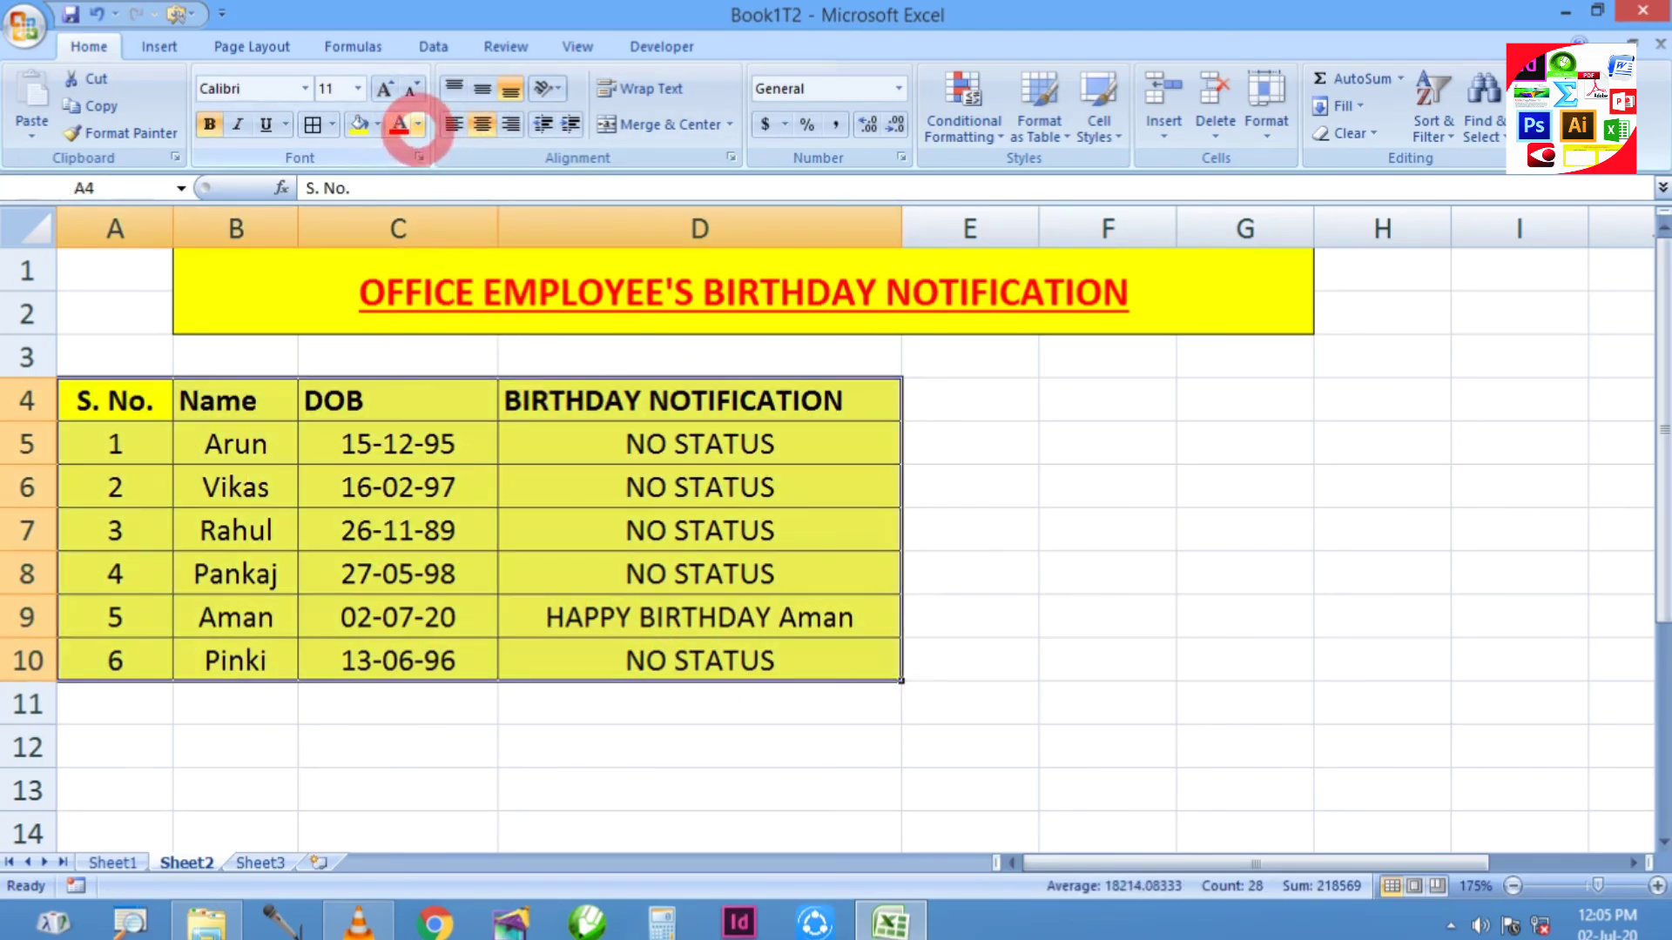
click(418, 127)
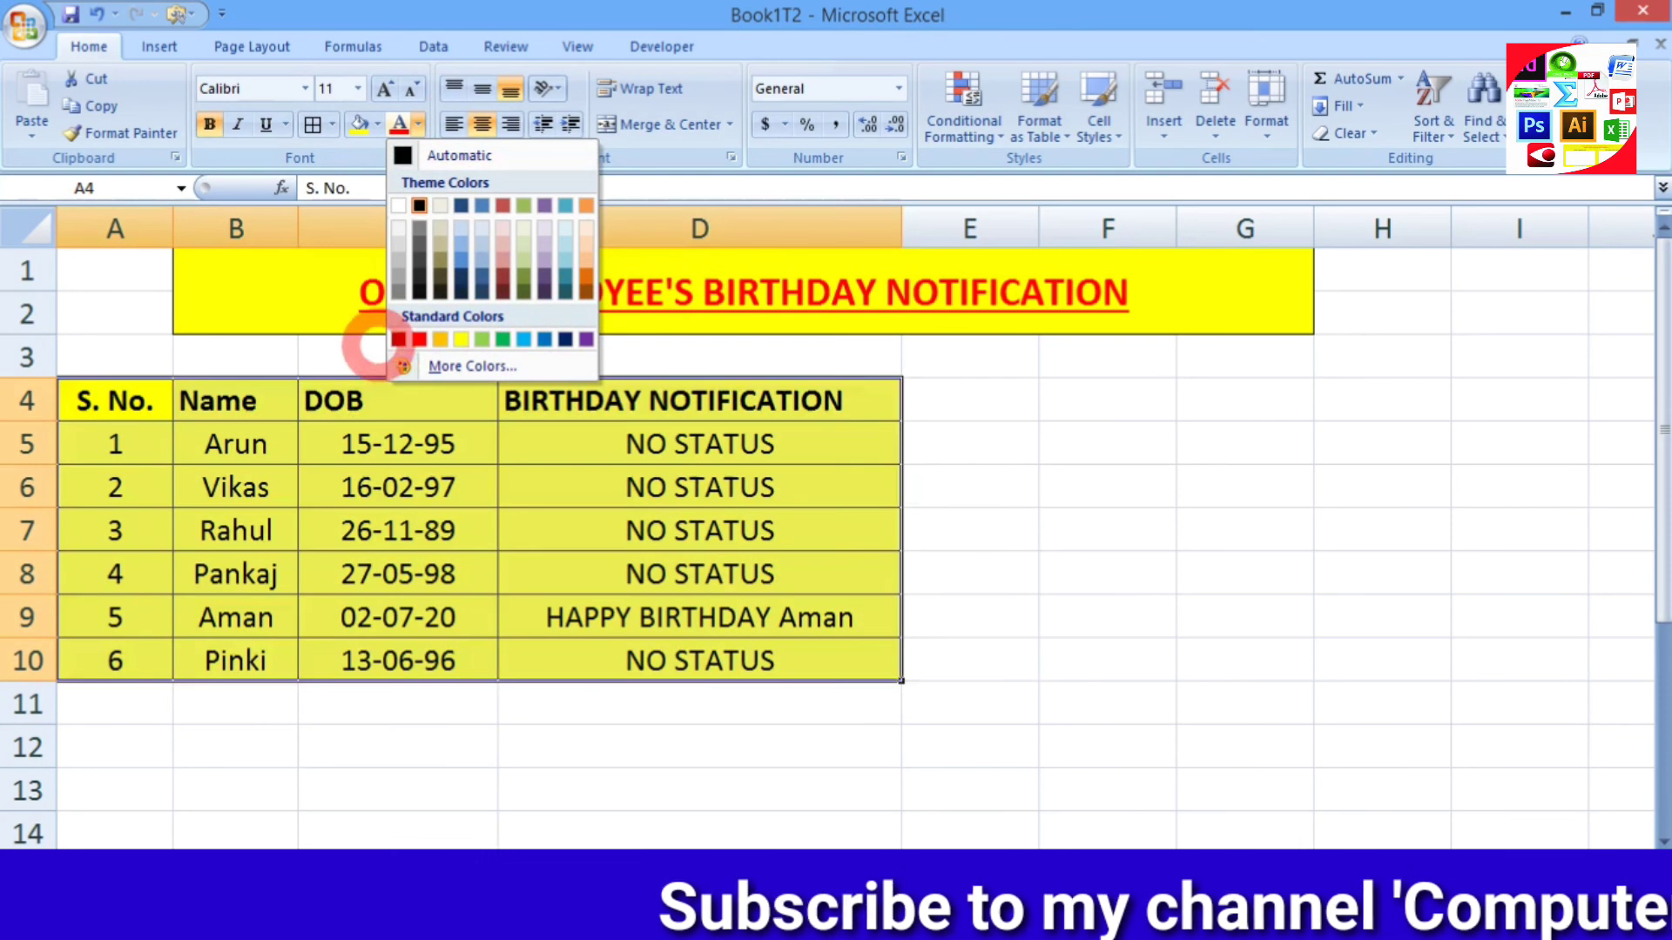
click(398, 340)
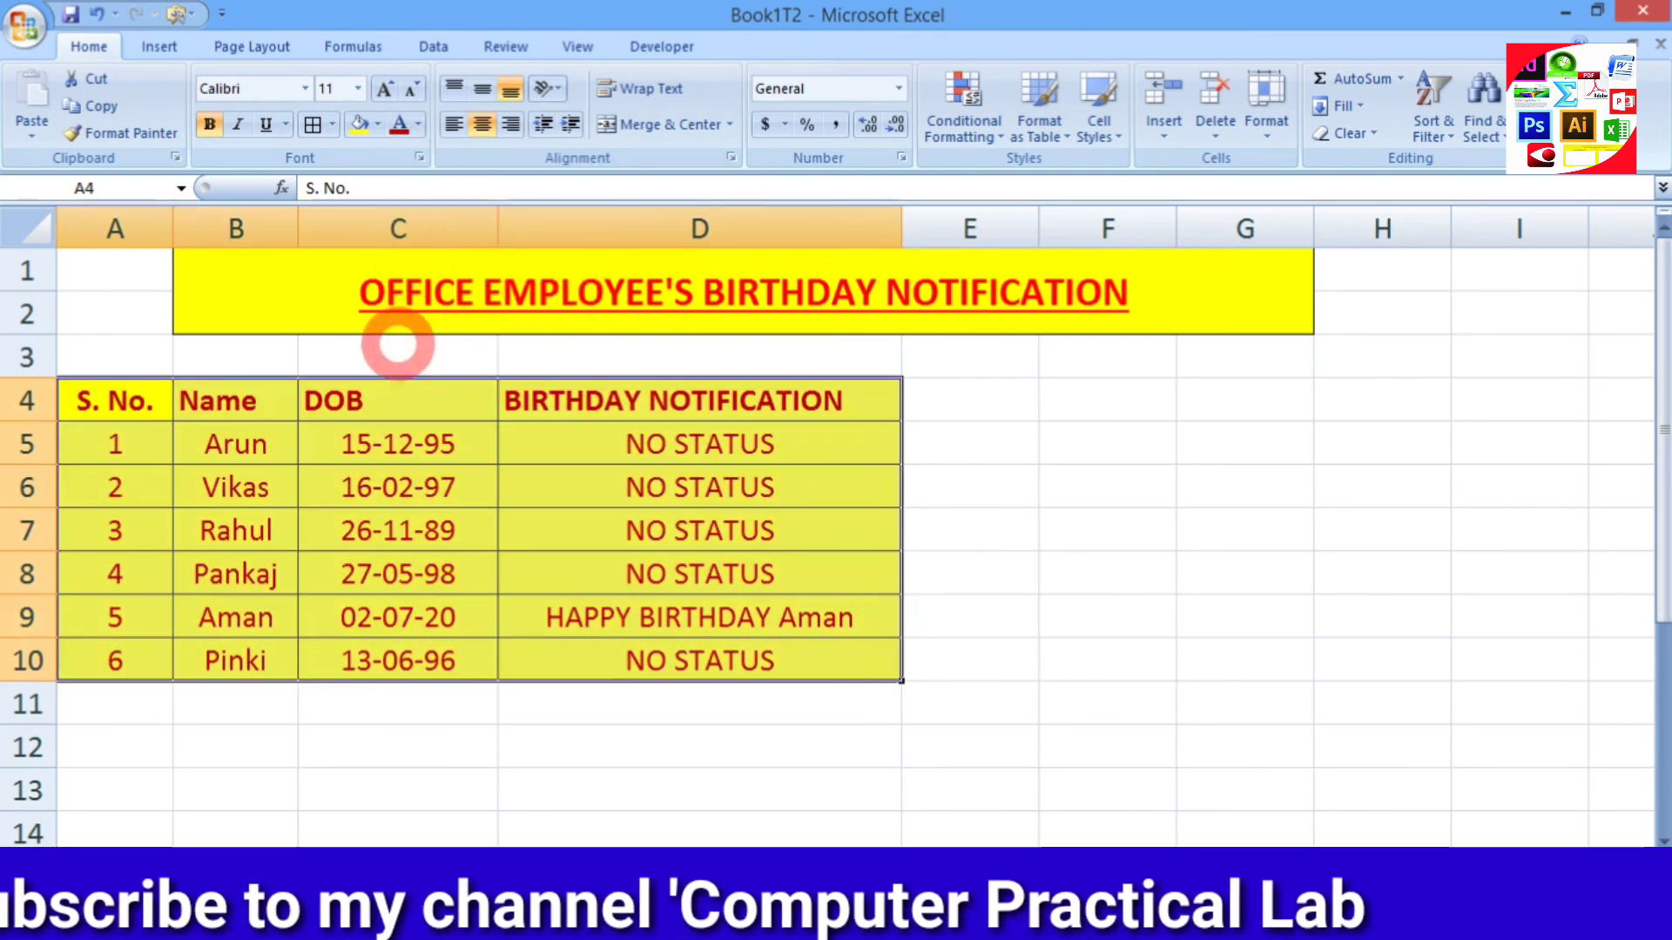
click(981, 521)
click(1277, 562)
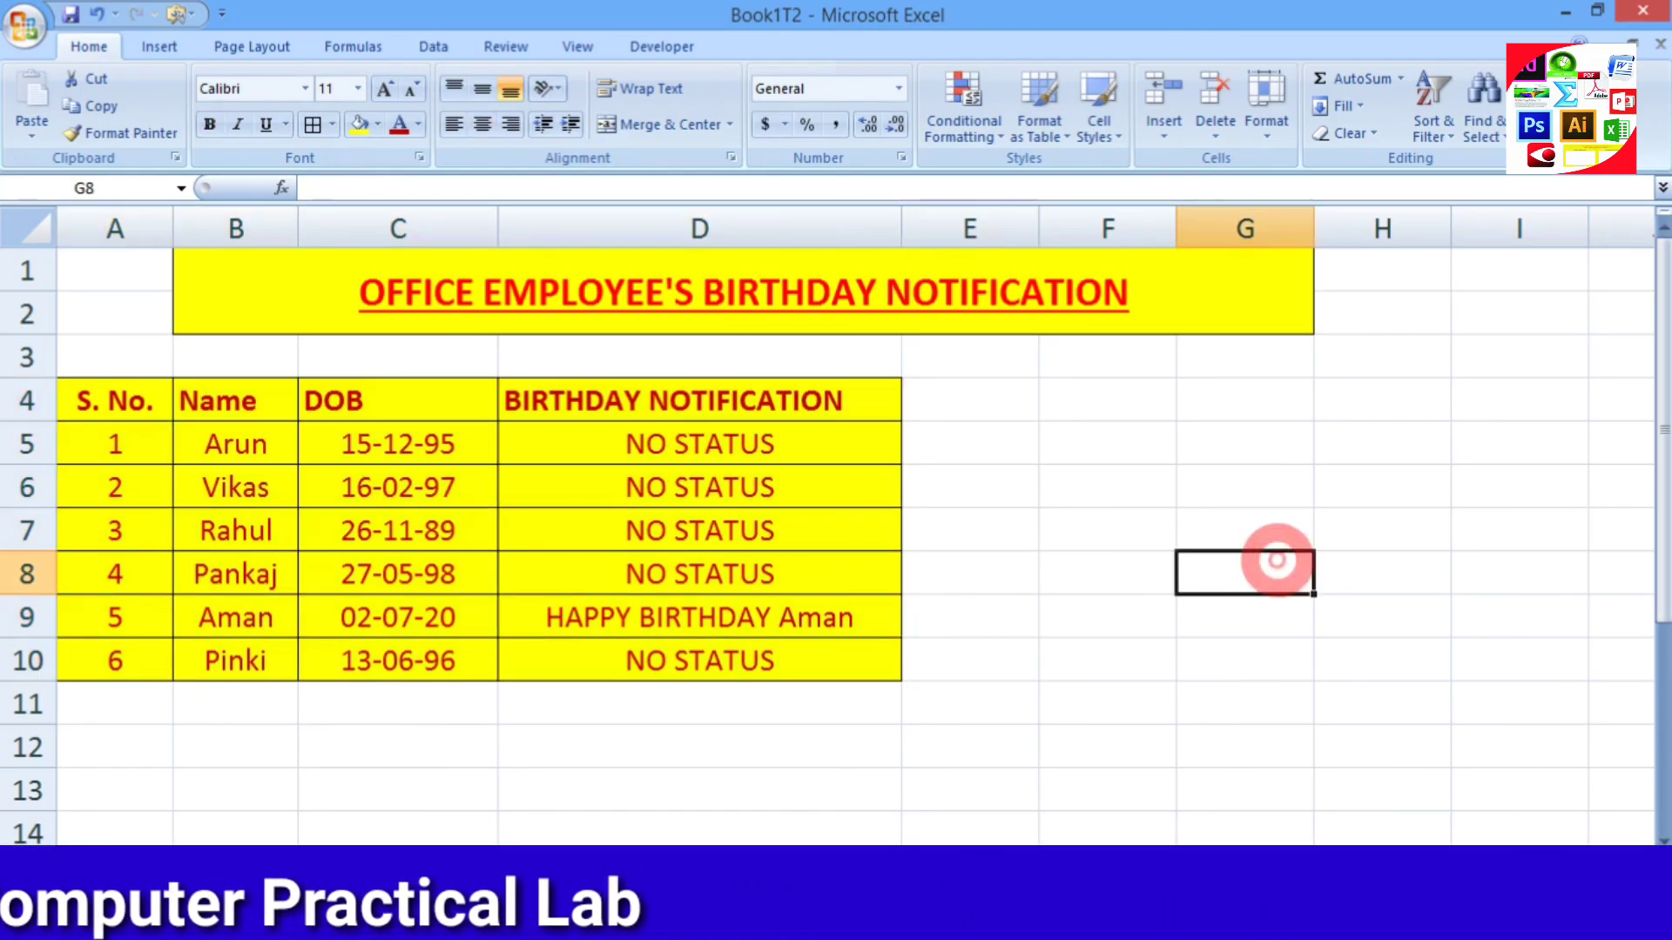
scroll(1224, 562, up, 1)
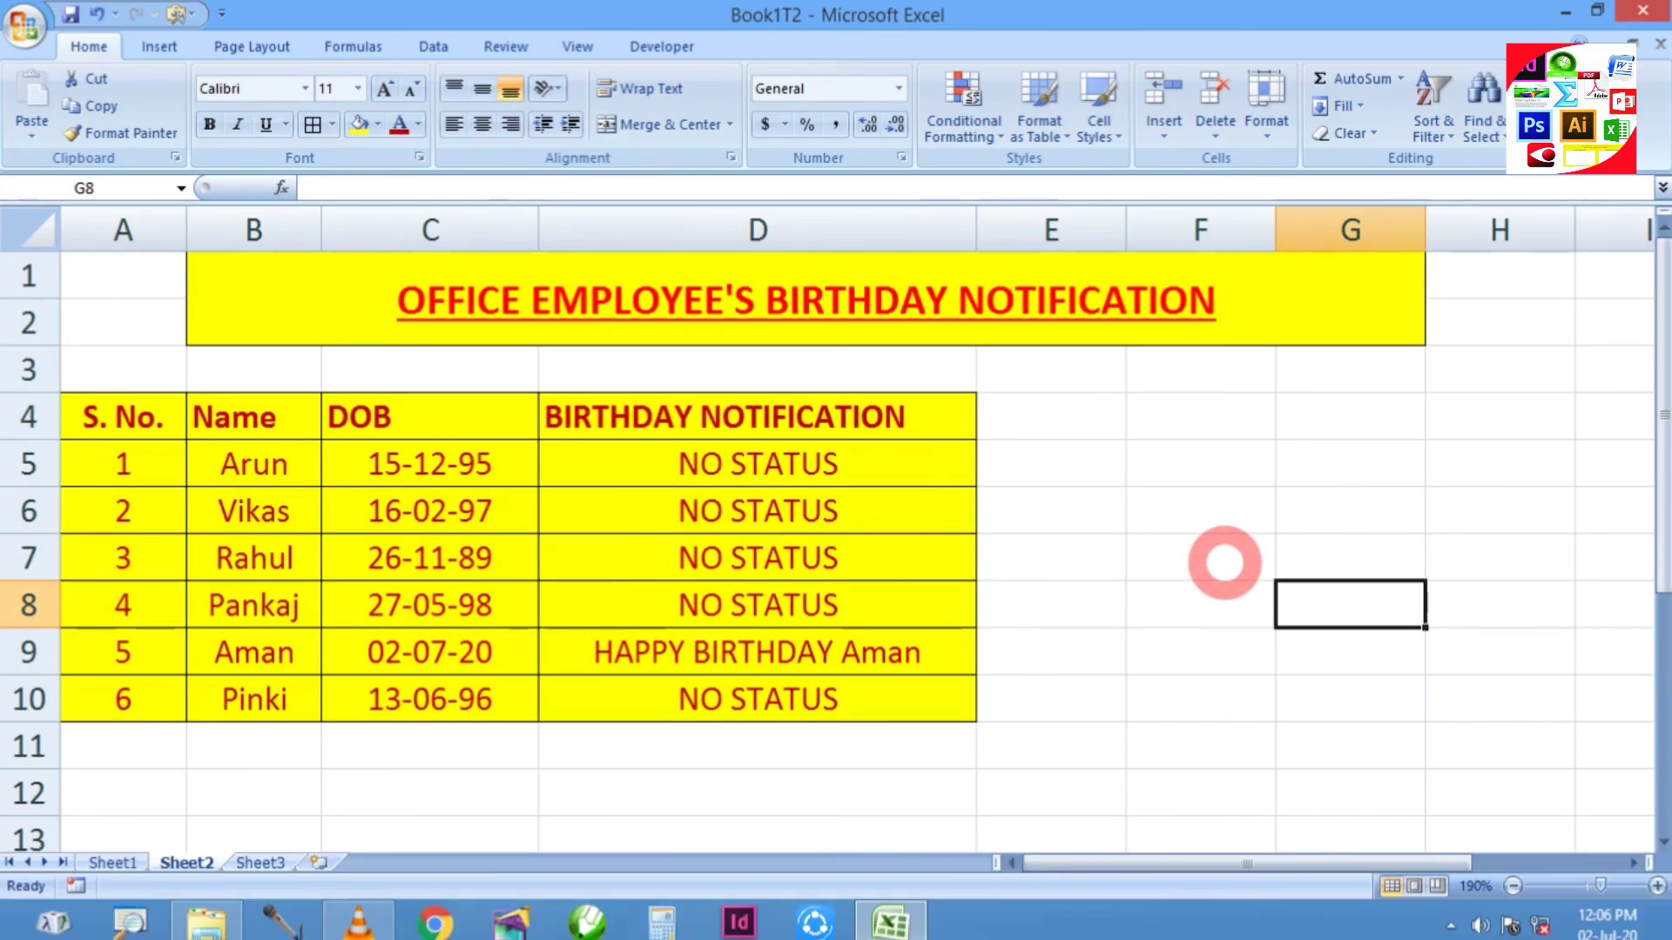
click(1224, 525)
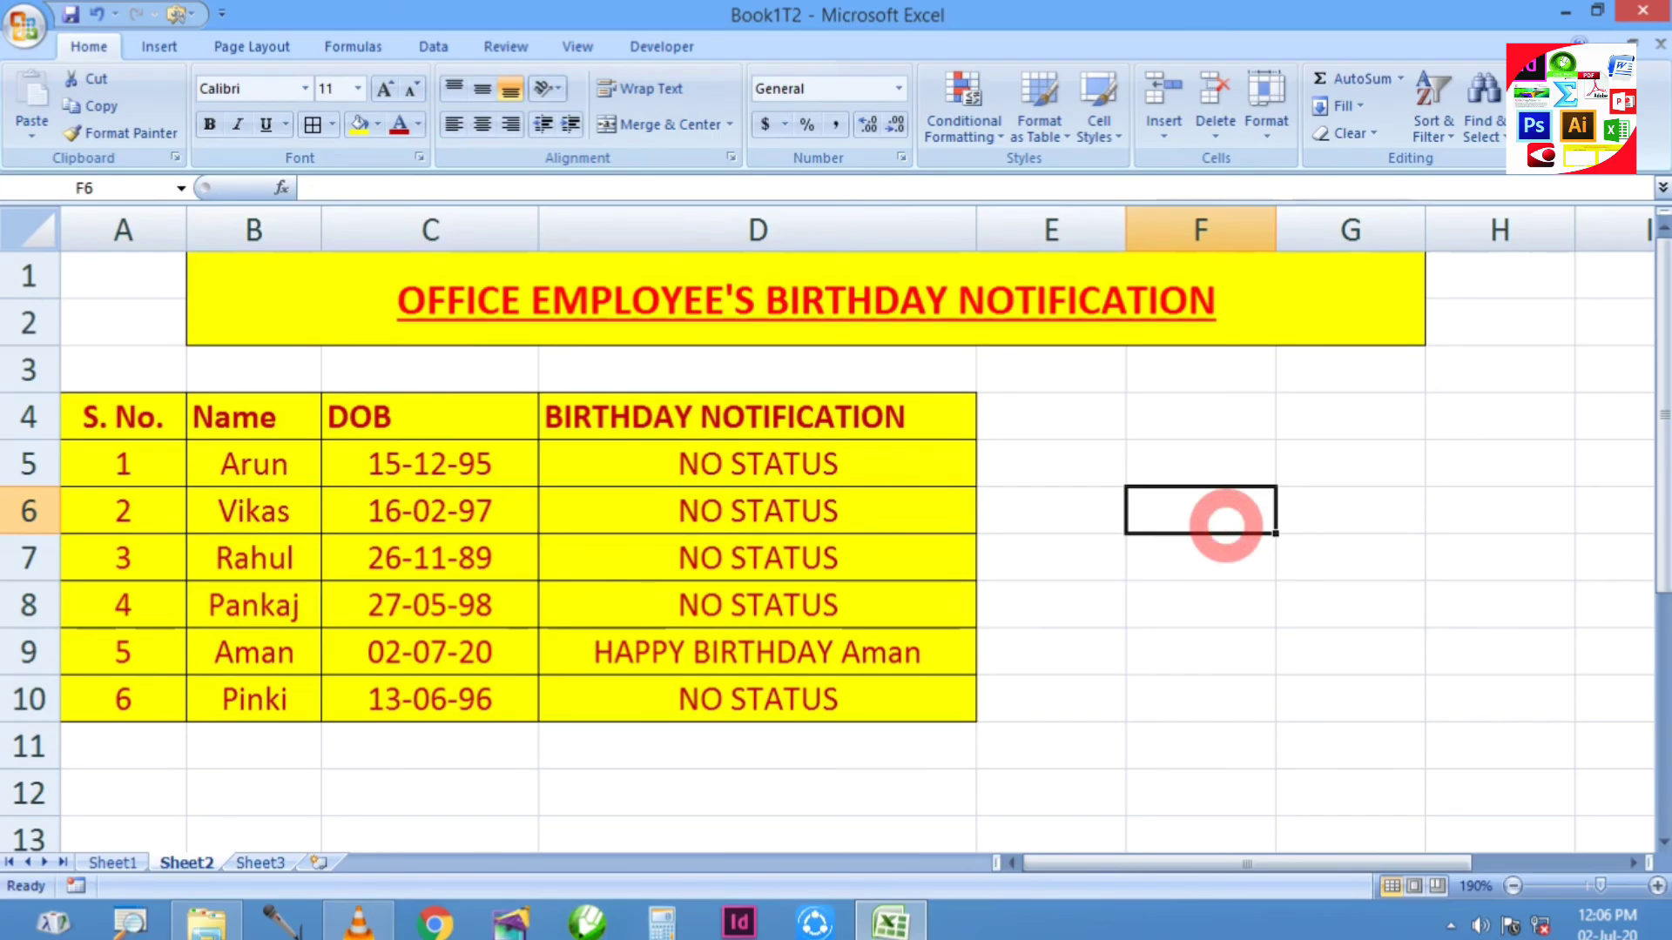